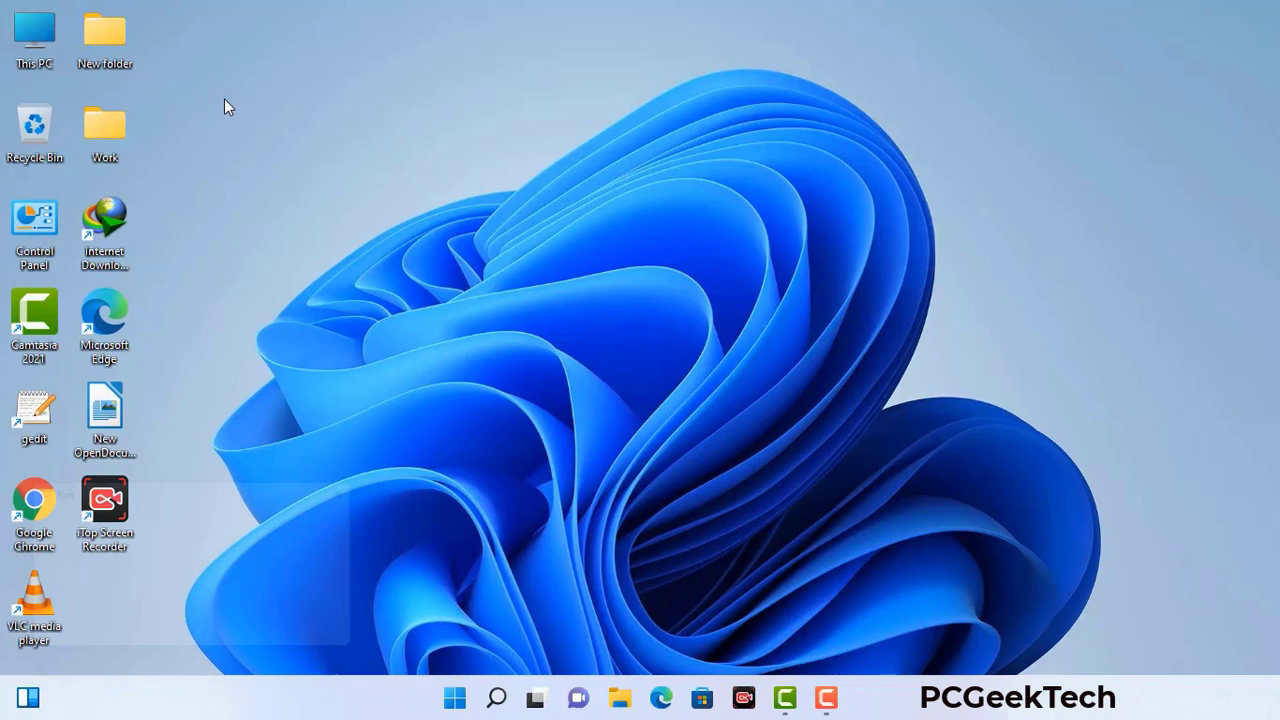
Run msconfig to open System Configuration
{"action": "key", "text": "super+r"}
{"action": "left_click_drag", "start_coordinate": [219, 487], "coordinate": [563, 159]}
{"action": "left_click", "coordinate": [509, 251]}
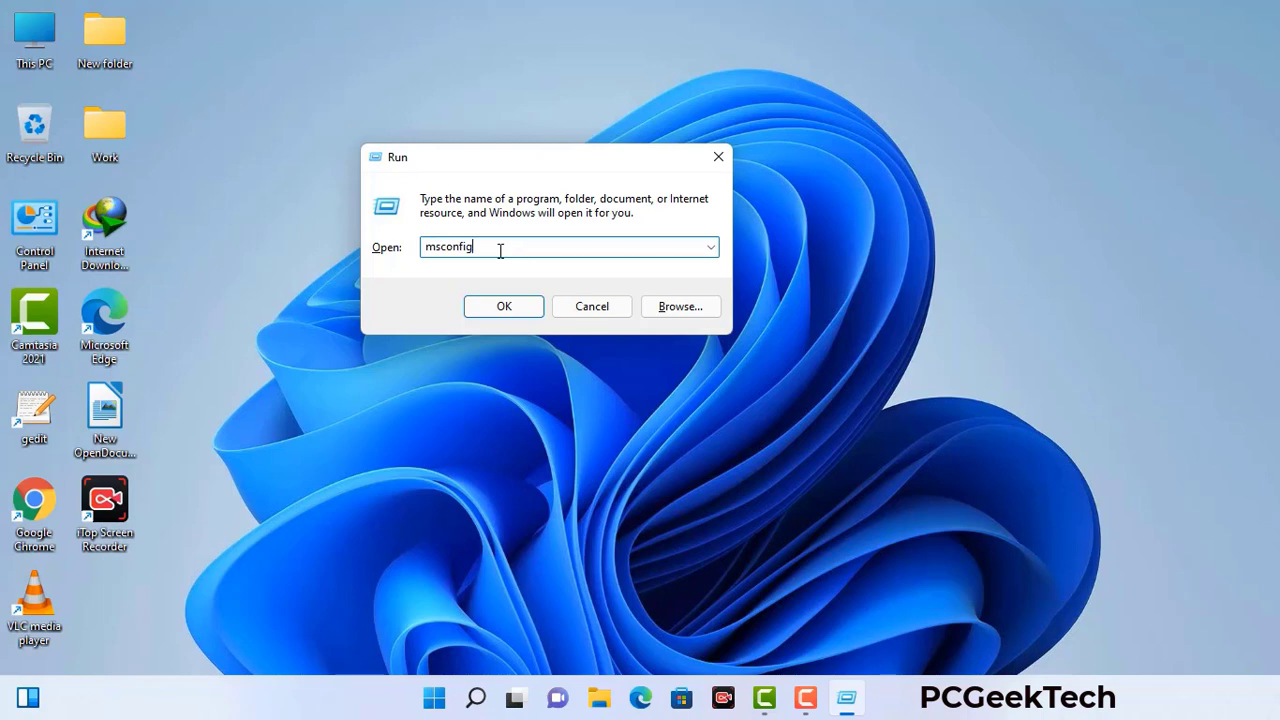
{"action": "left_click", "coordinate": [494, 312]}
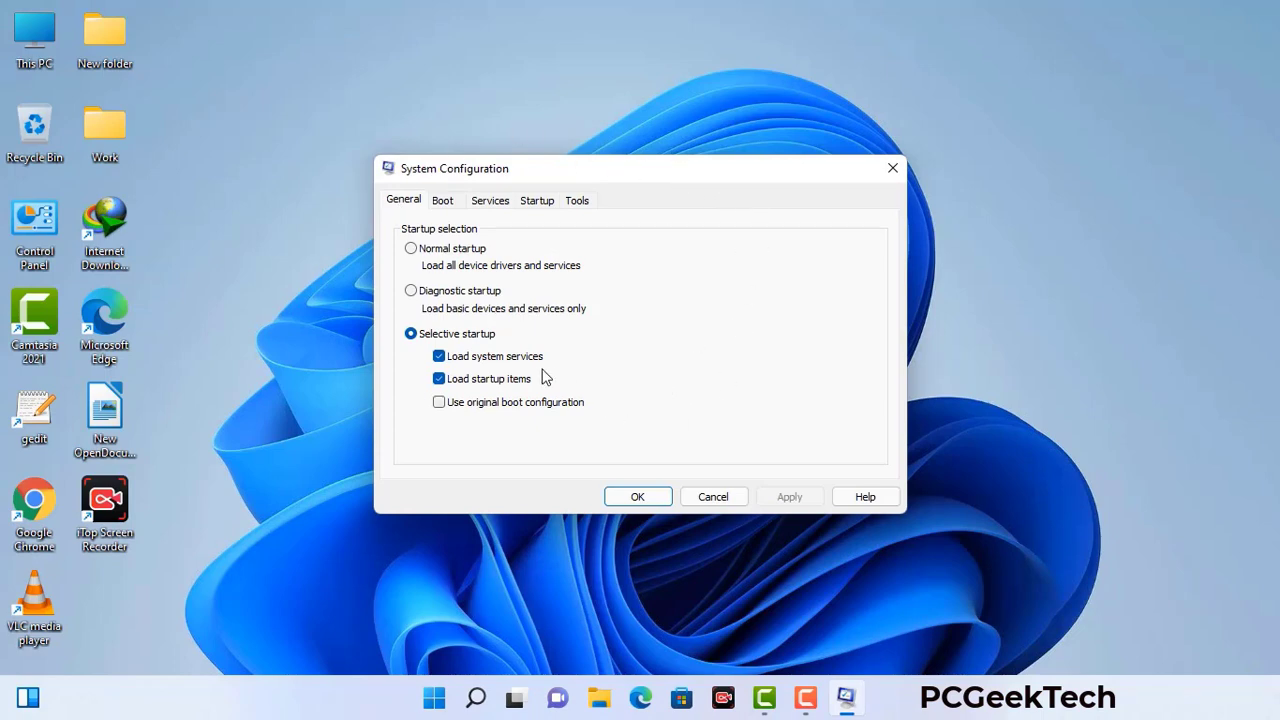
On the Boot tab, enable Safe boot with the Network option, apply it, and confirm the restart
{"action": "left_click", "coordinate": [444, 203]}
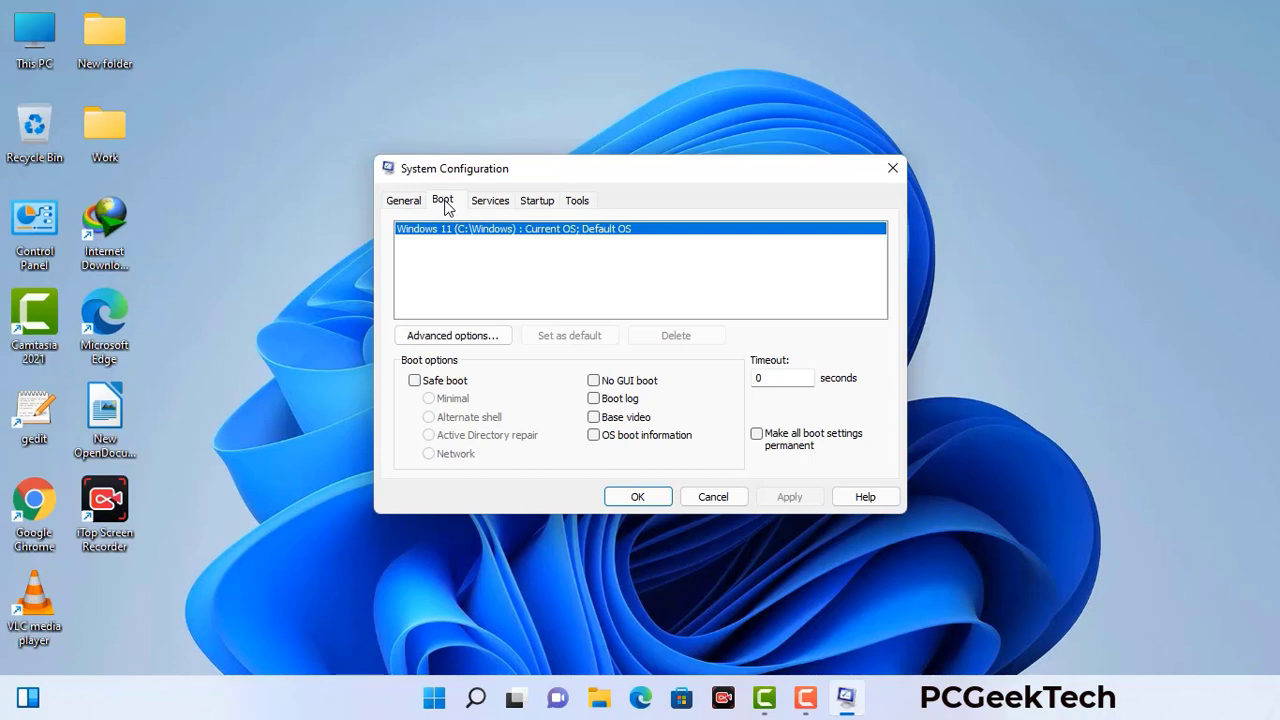
{"action": "left_click", "coordinate": [414, 381]}
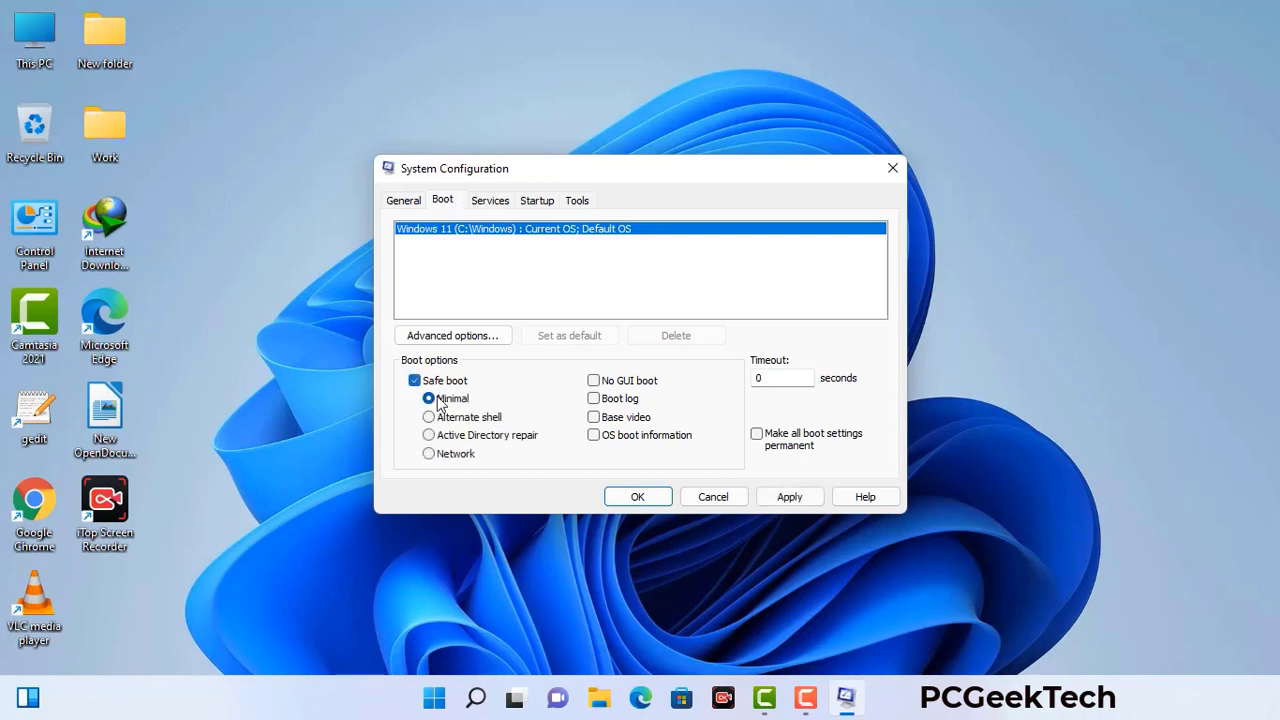
{"action": "left_click", "coordinate": [455, 455]}
{"action": "left_click", "coordinate": [789, 497]}
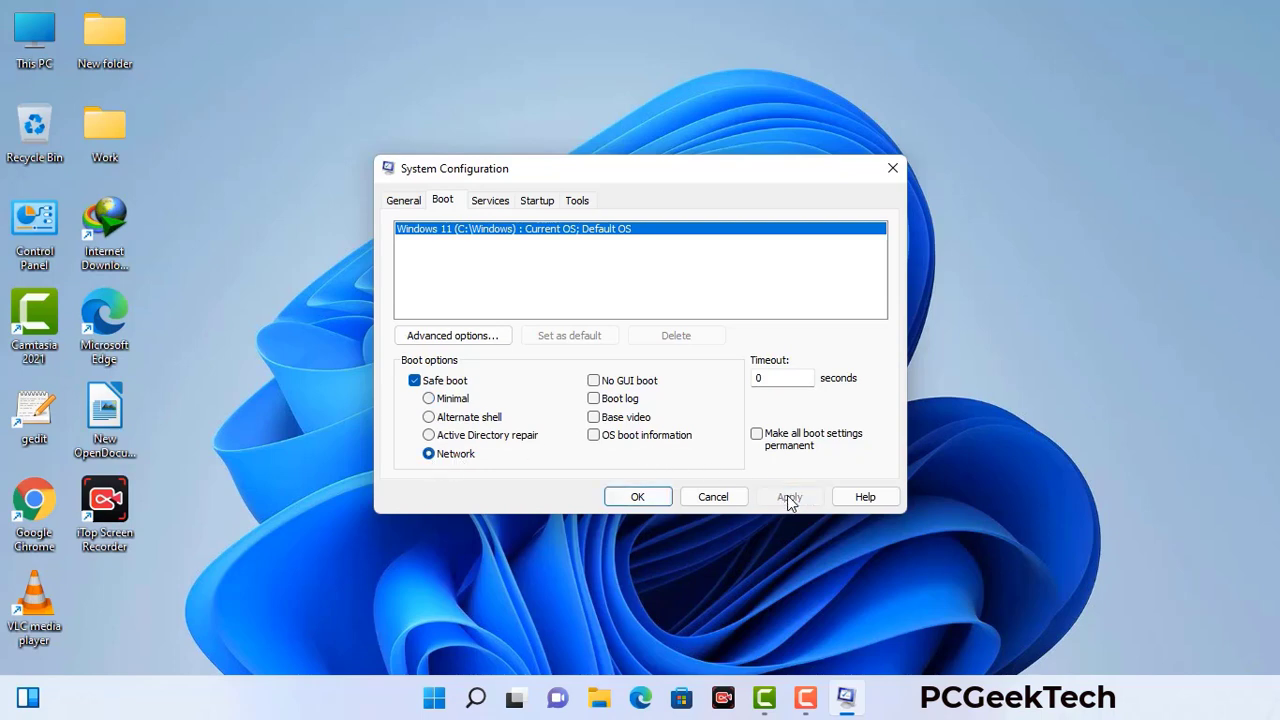
{"action": "left_click", "coordinate": [636, 498]}
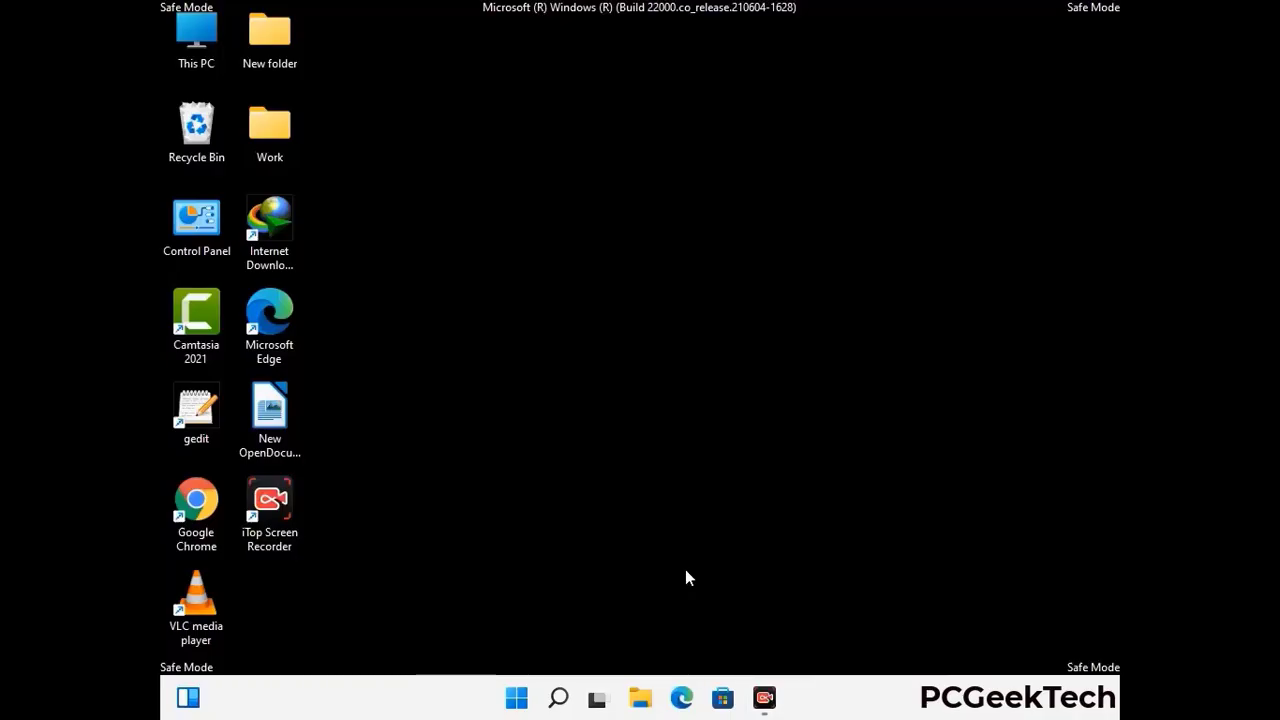
Set File Explorer Options to show hidden files, folders, and drives, then close Control Panel
{"action": "double_click", "coordinate": [197, 237]}
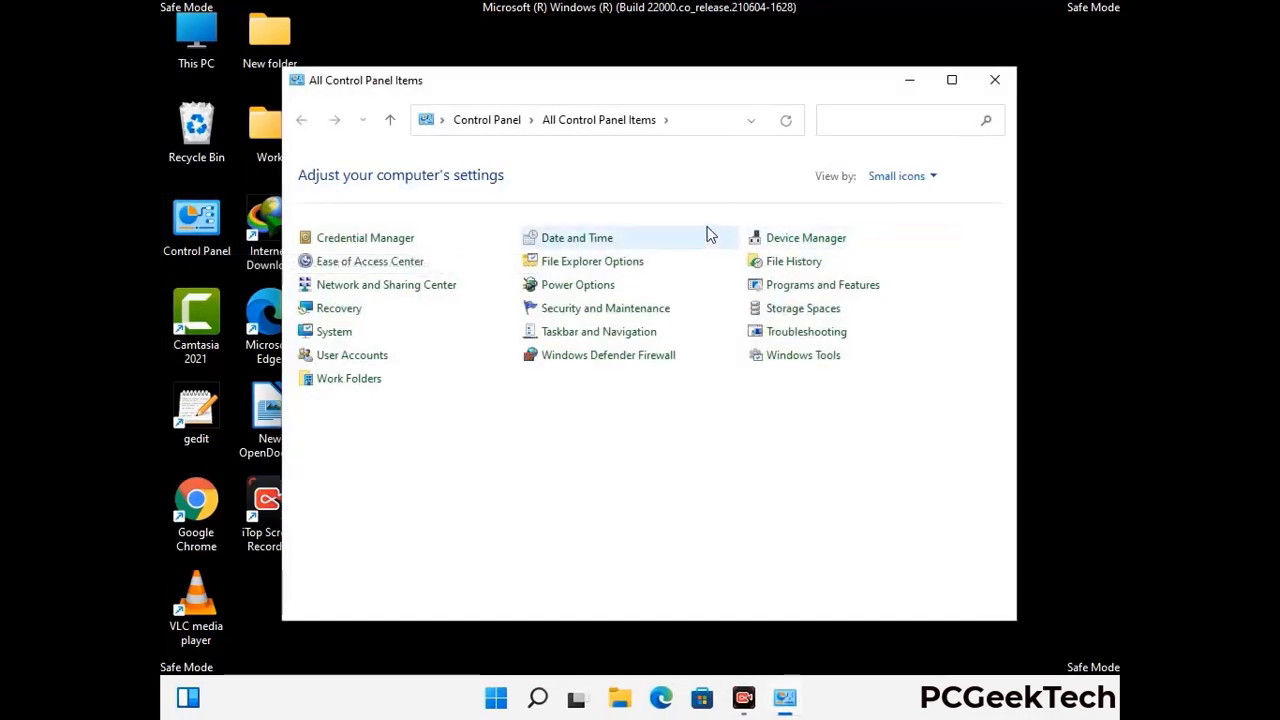
{"action": "left_click", "coordinate": [617, 266]}
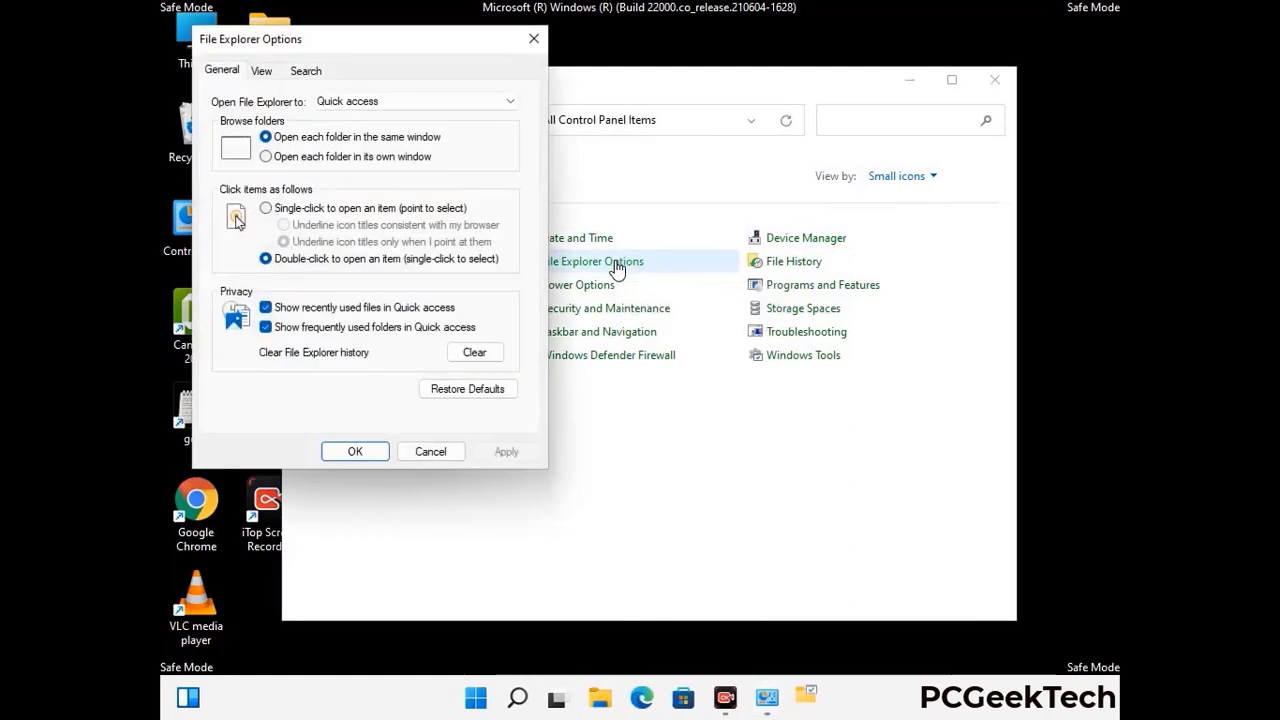
{"action": "left_click", "coordinate": [264, 72]}
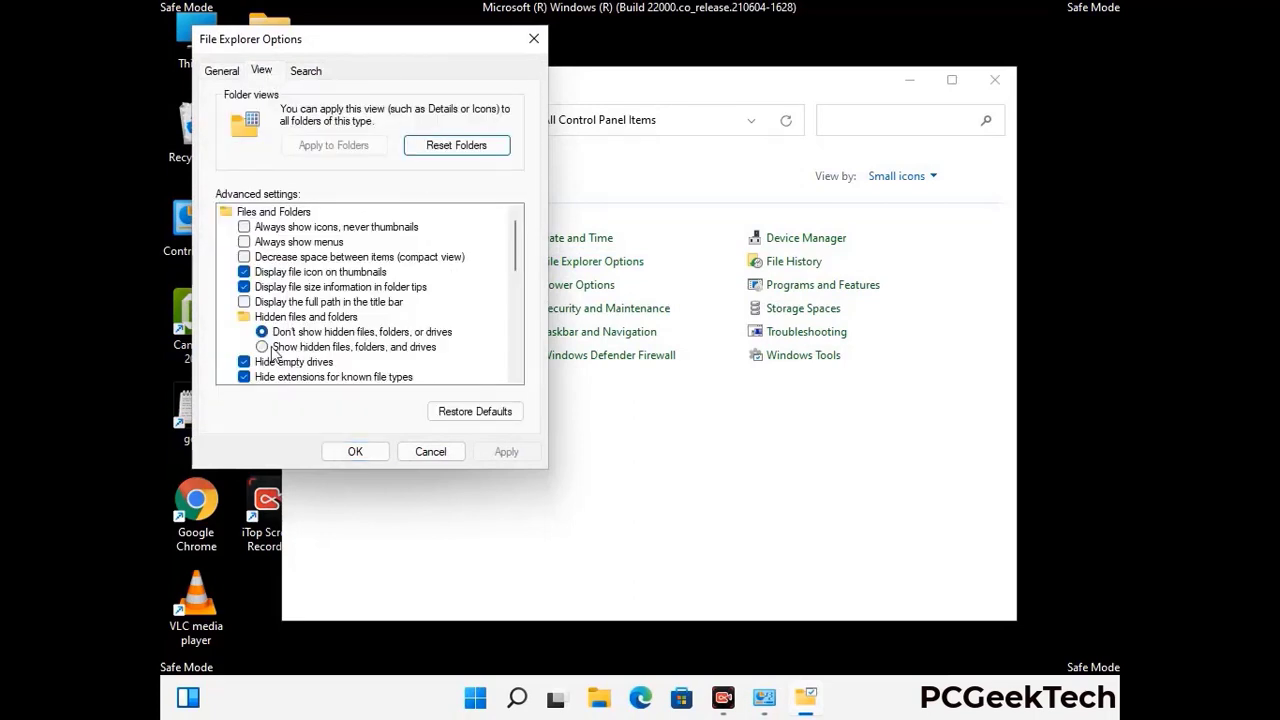
{"action": "left_click", "coordinate": [262, 348]}
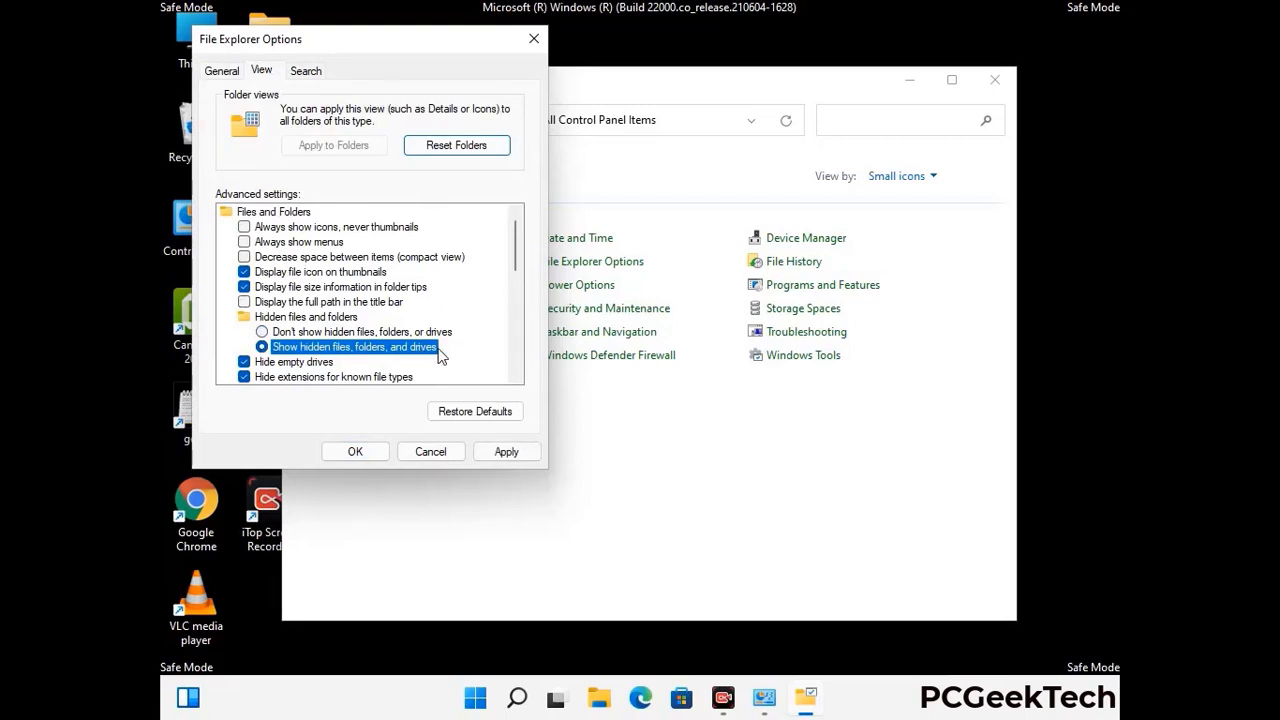
{"action": "left_click", "coordinate": [506, 452]}
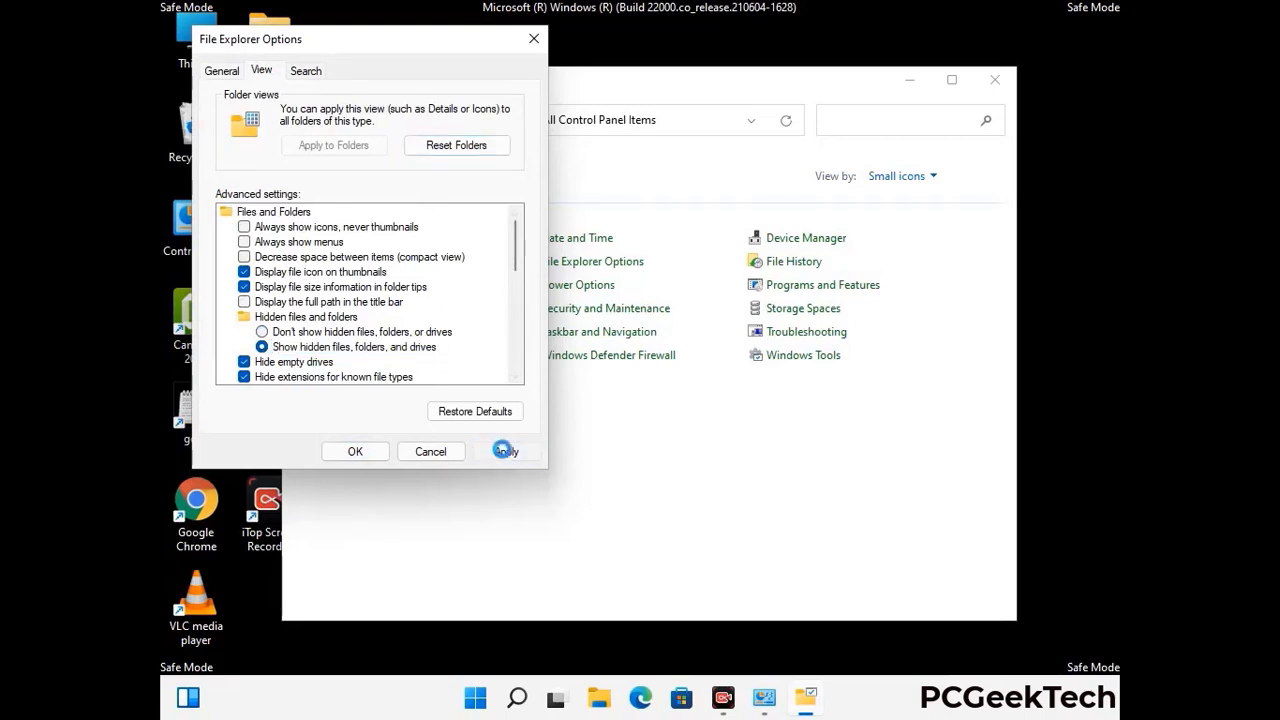
{"action": "left_click", "coordinate": [340, 454]}
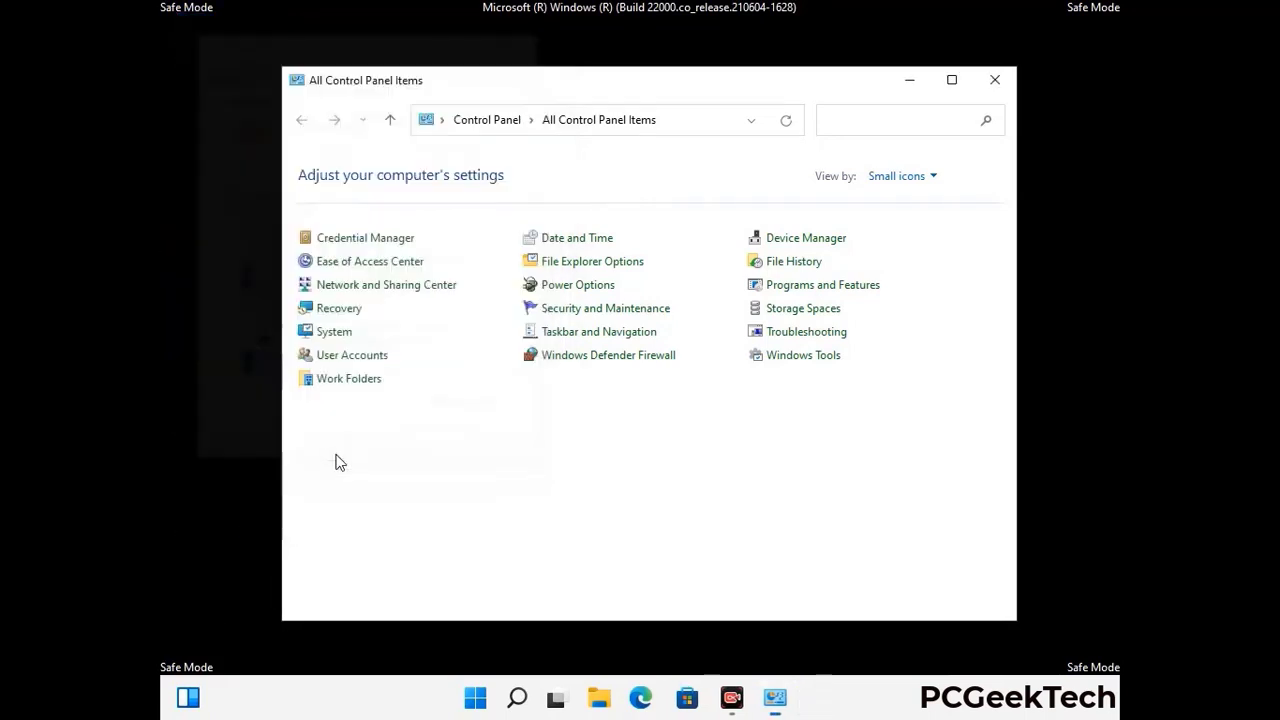
{"action": "left_click", "coordinate": [994, 82]}
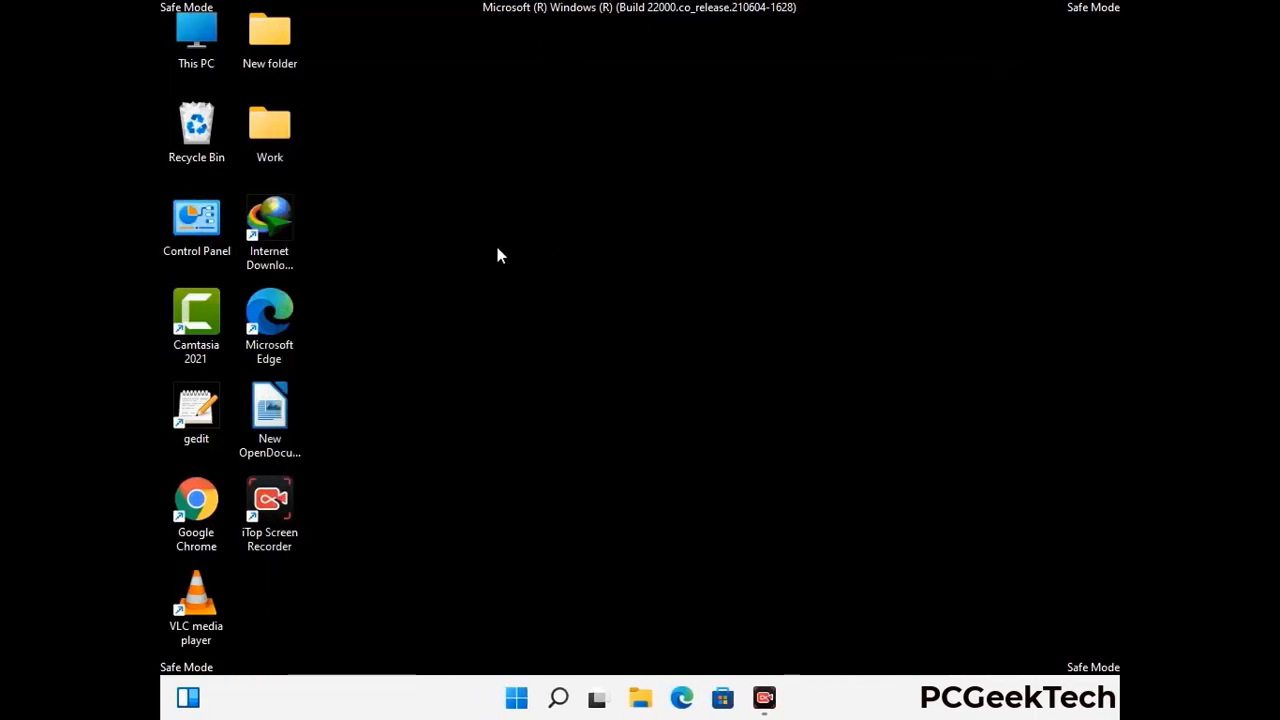
Browse from This PC through Local Disk (C:), Windows, System32 and drivers to the etc folder
{"action": "double_click", "coordinate": [190, 62]}
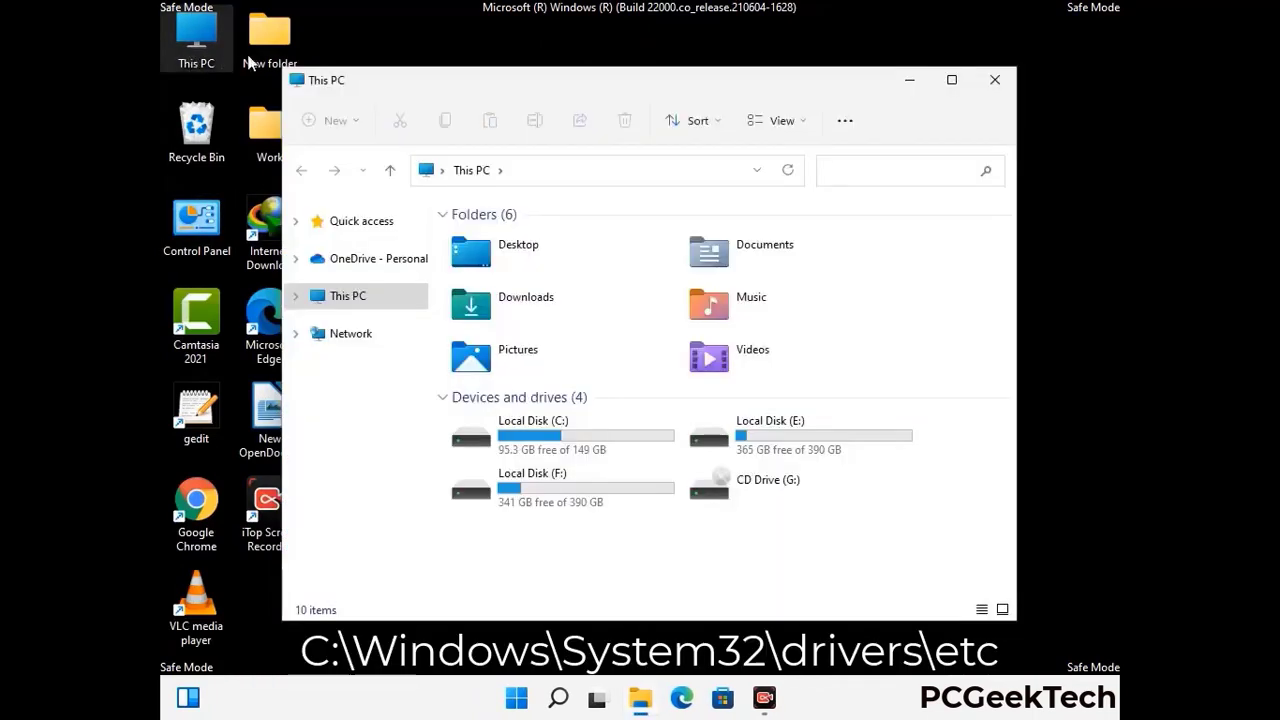
{"action": "double_click", "coordinate": [560, 438]}
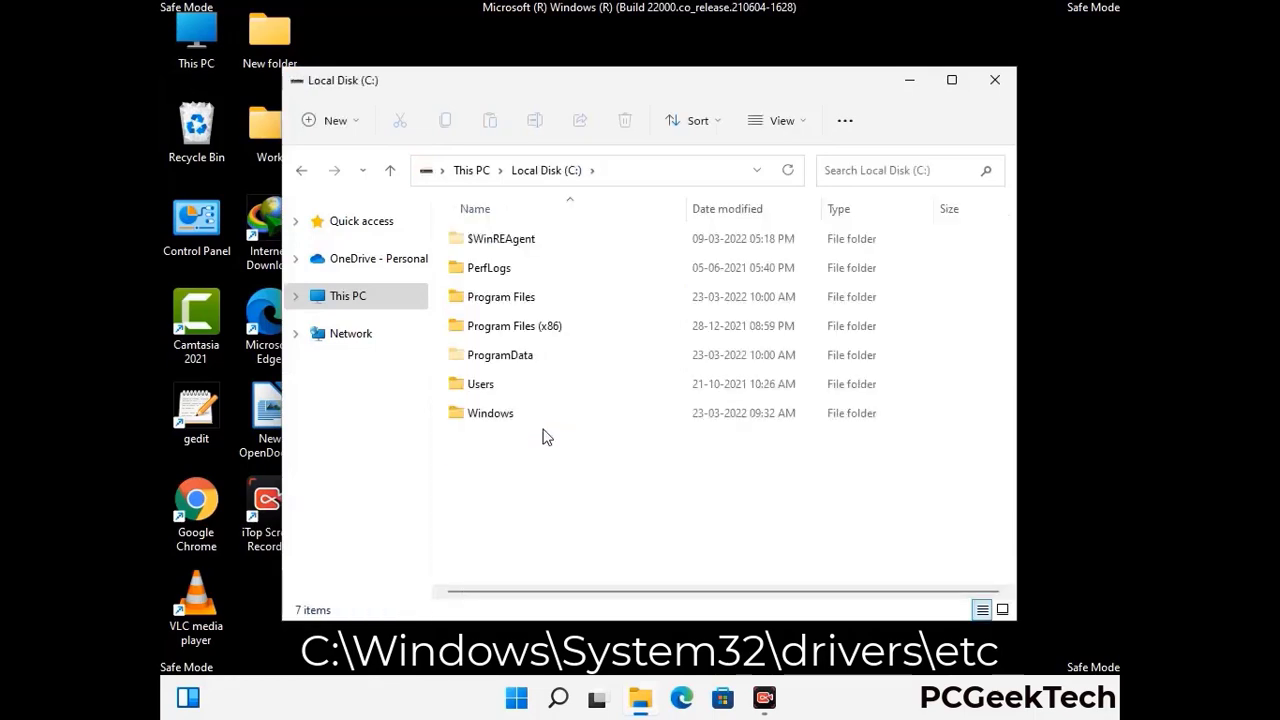
{"action": "left_click", "coordinate": [479, 422]}
{"action": "double_click", "coordinate": [479, 413]}
{"action": "scroll", "coordinate": [646, 423], "scroll_direction": "down", "scroll_amount": 5}
{"action": "scroll", "coordinate": [633, 432], "scroll_direction": "down", "scroll_amount": 15}
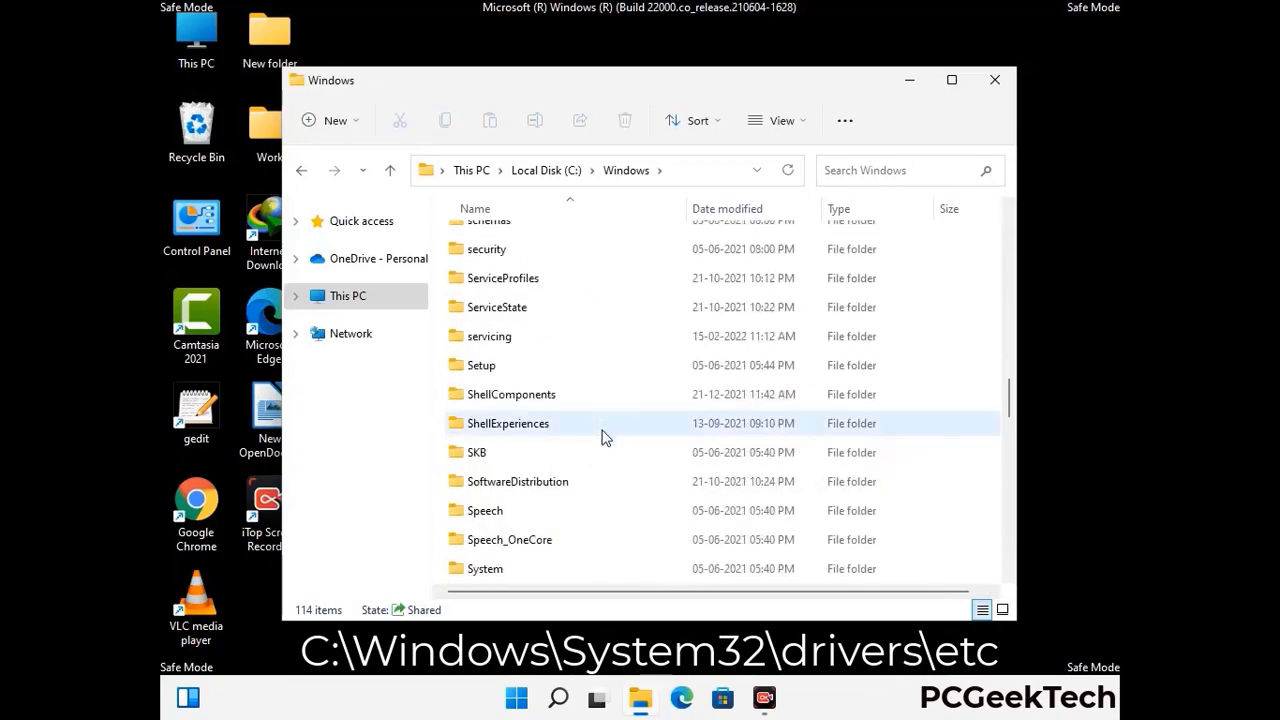
{"action": "scroll", "coordinate": [604, 437], "scroll_direction": "down", "scroll_amount": 2}
{"action": "double_click", "coordinate": [487, 423]}
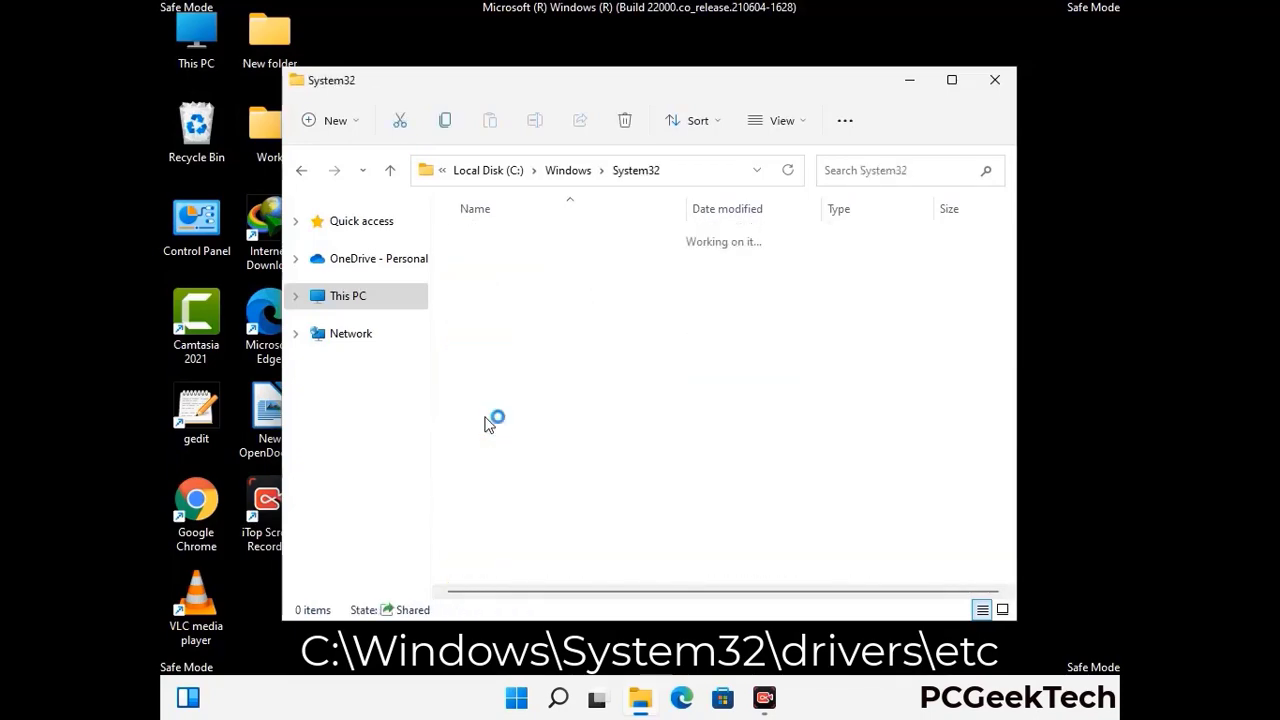
{"action": "scroll", "coordinate": [550, 435], "scroll_direction": "down", "scroll_amount": 5}
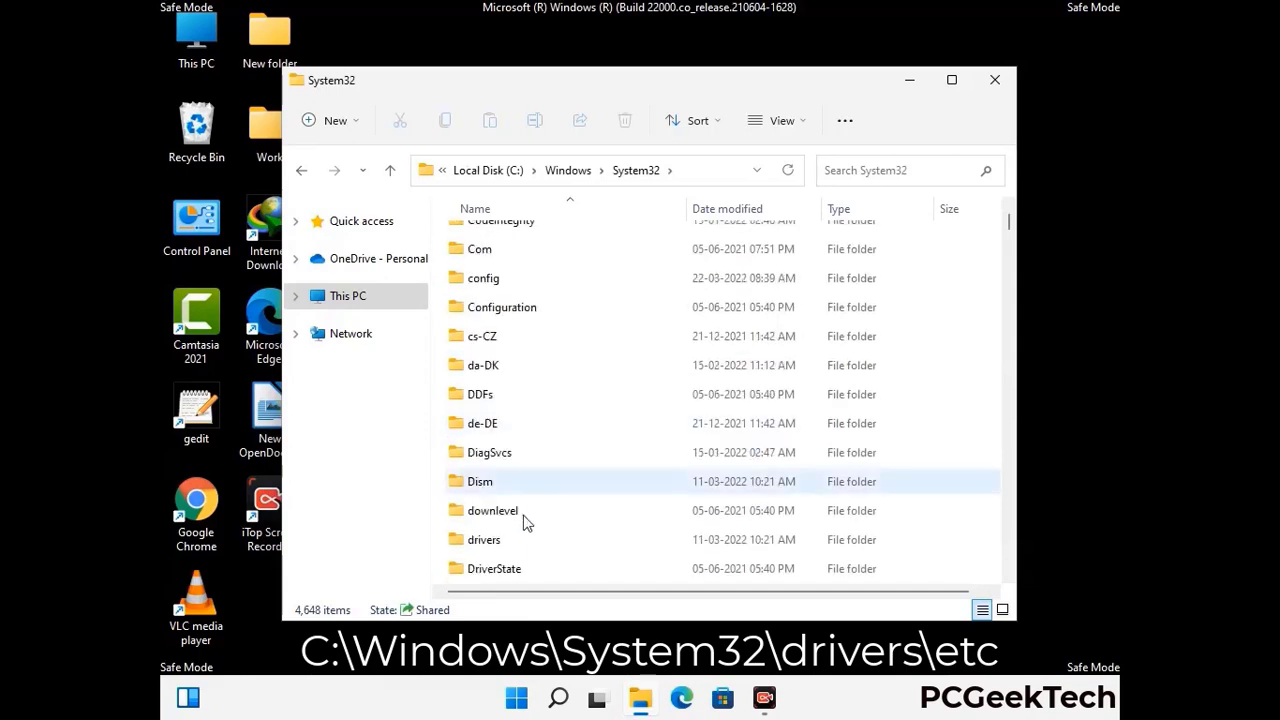
{"action": "double_click", "coordinate": [490, 541]}
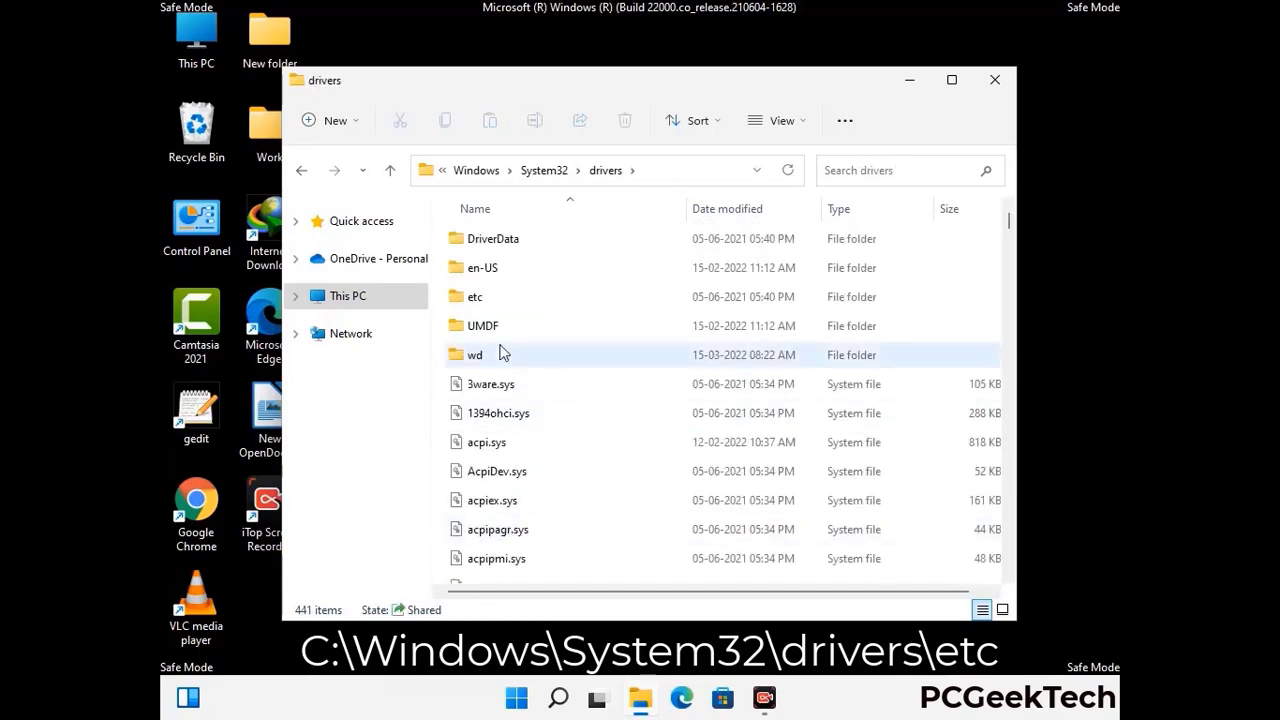
{"action": "double_click", "coordinate": [477, 297]}
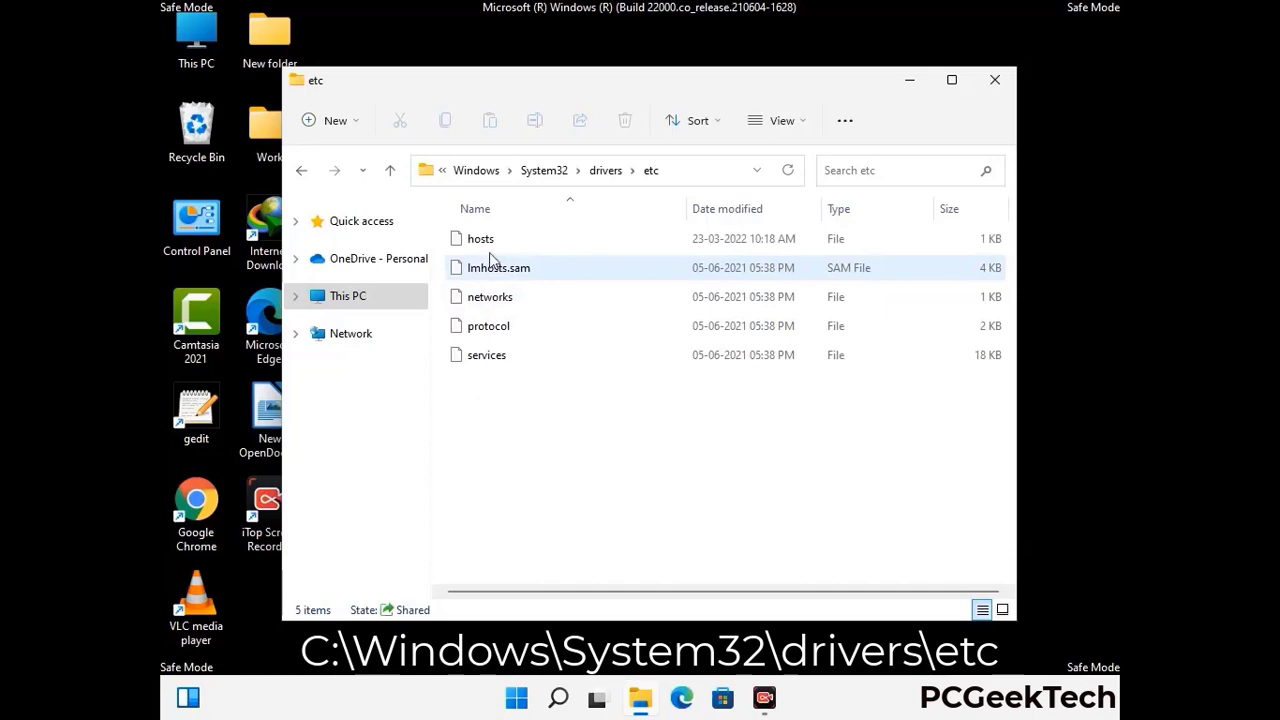
Open the hosts file with Notepad
{"action": "left_click", "coordinate": [490, 244]}
{"action": "double_click", "coordinate": [490, 244]}
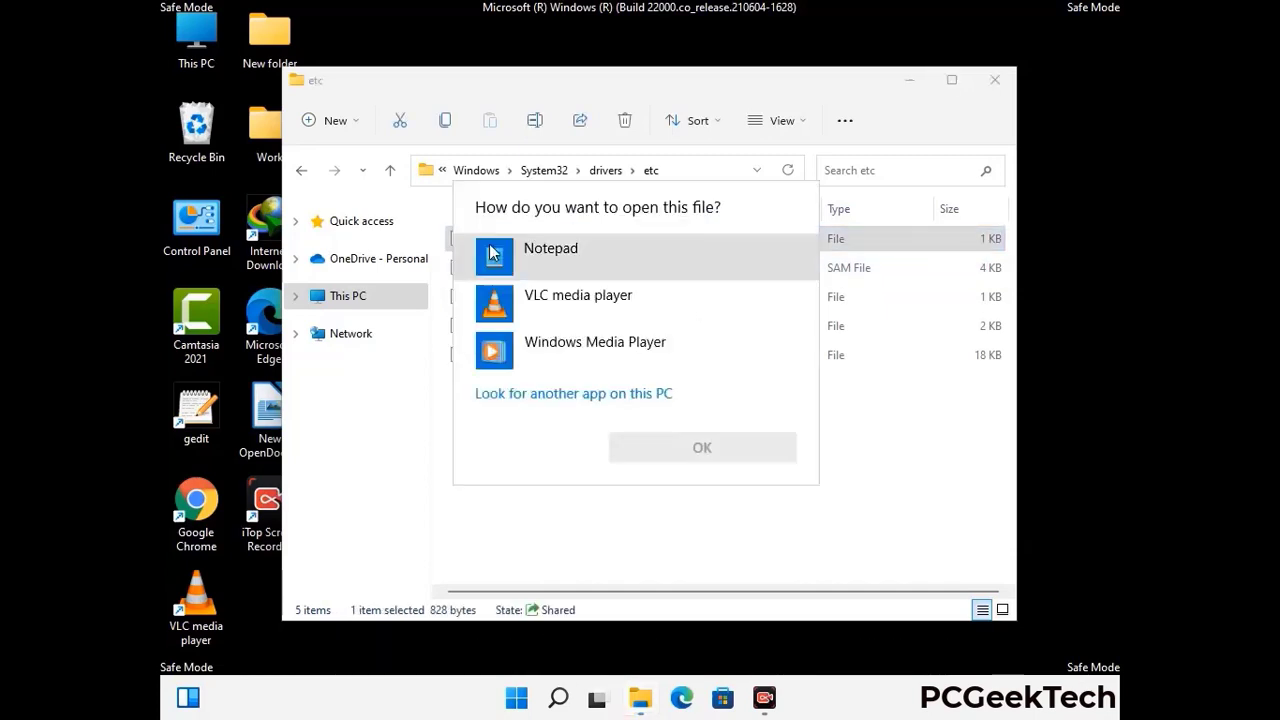
{"action": "left_click", "coordinate": [578, 255]}
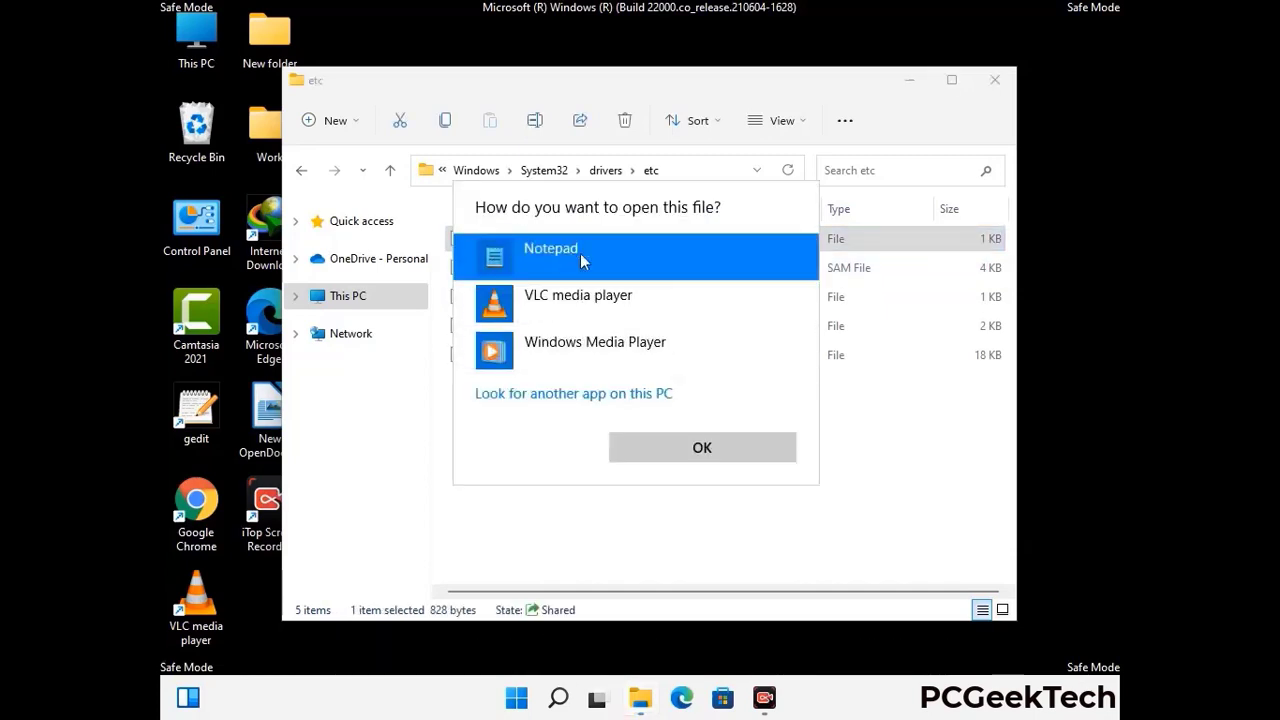
{"action": "left_click", "coordinate": [702, 449]}
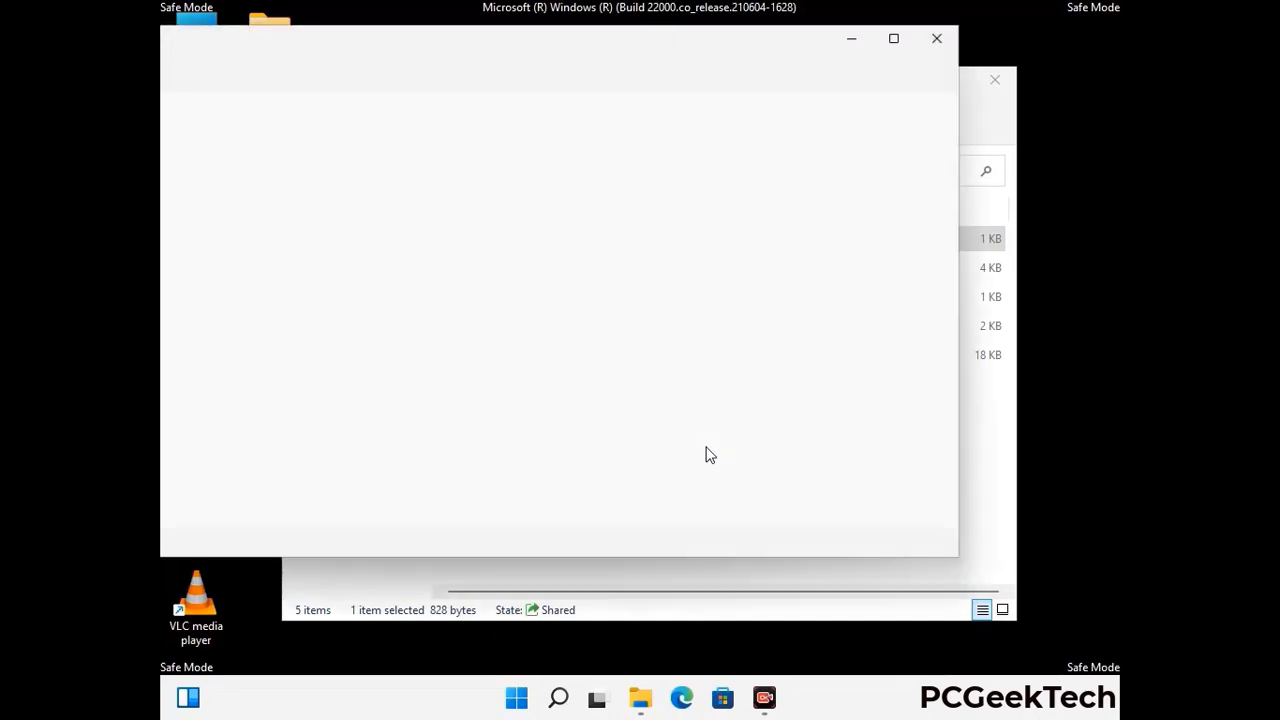
Append an empty line to the end of the hosts file and save it
{"action": "left_click_drag", "start_coordinate": [560, 56], "coordinate": [668, 57]}
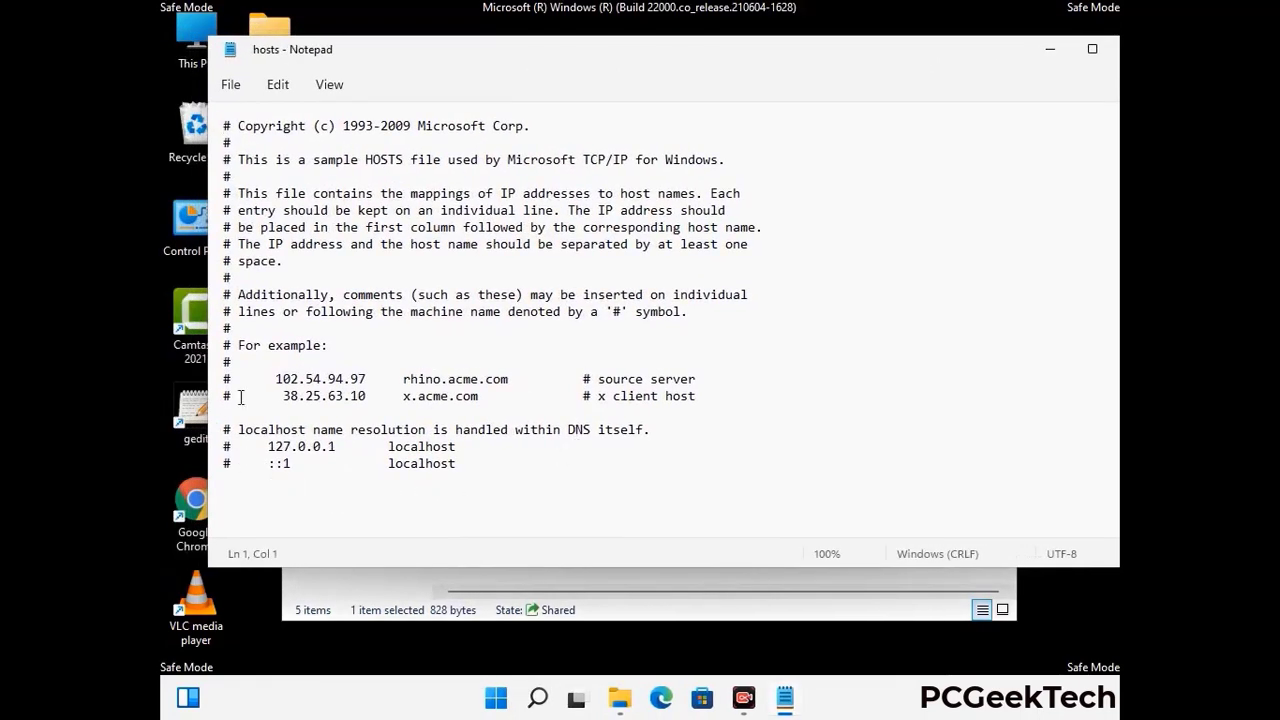
{"action": "left_click", "coordinate": [479, 469]}
{"action": "key", "text": "Return"}
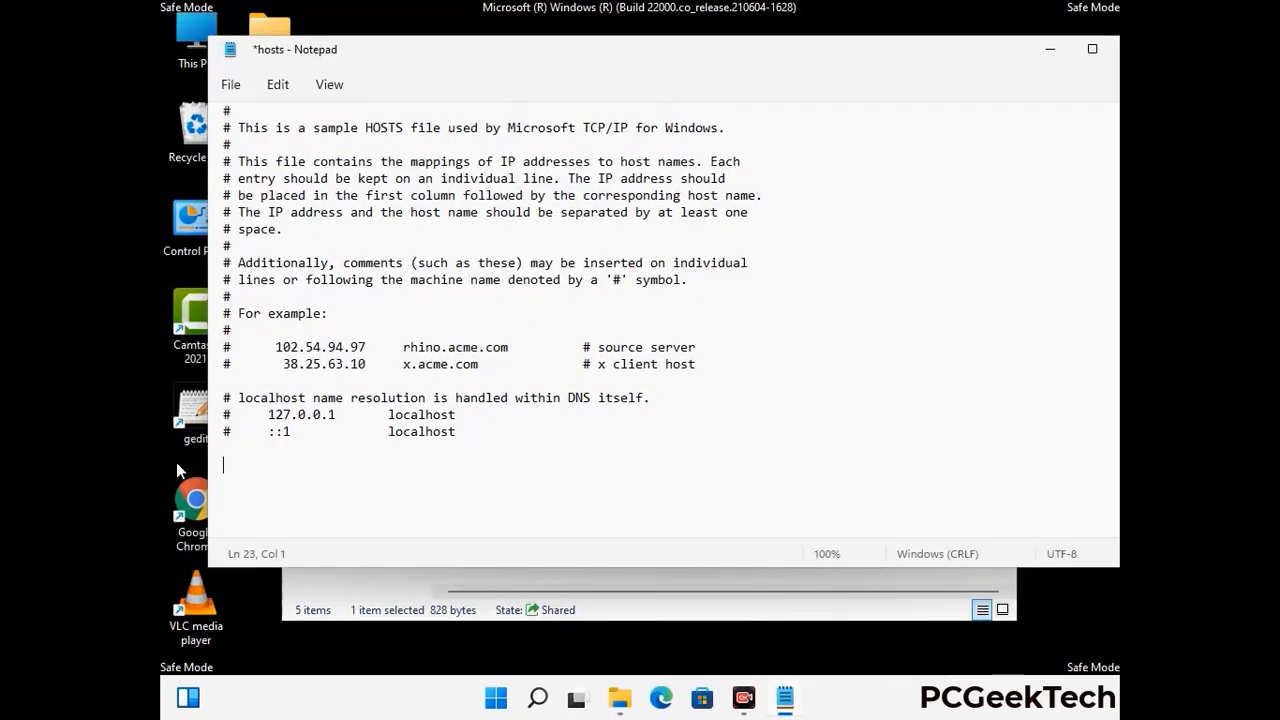
{"action": "left_click", "coordinate": [230, 86]}
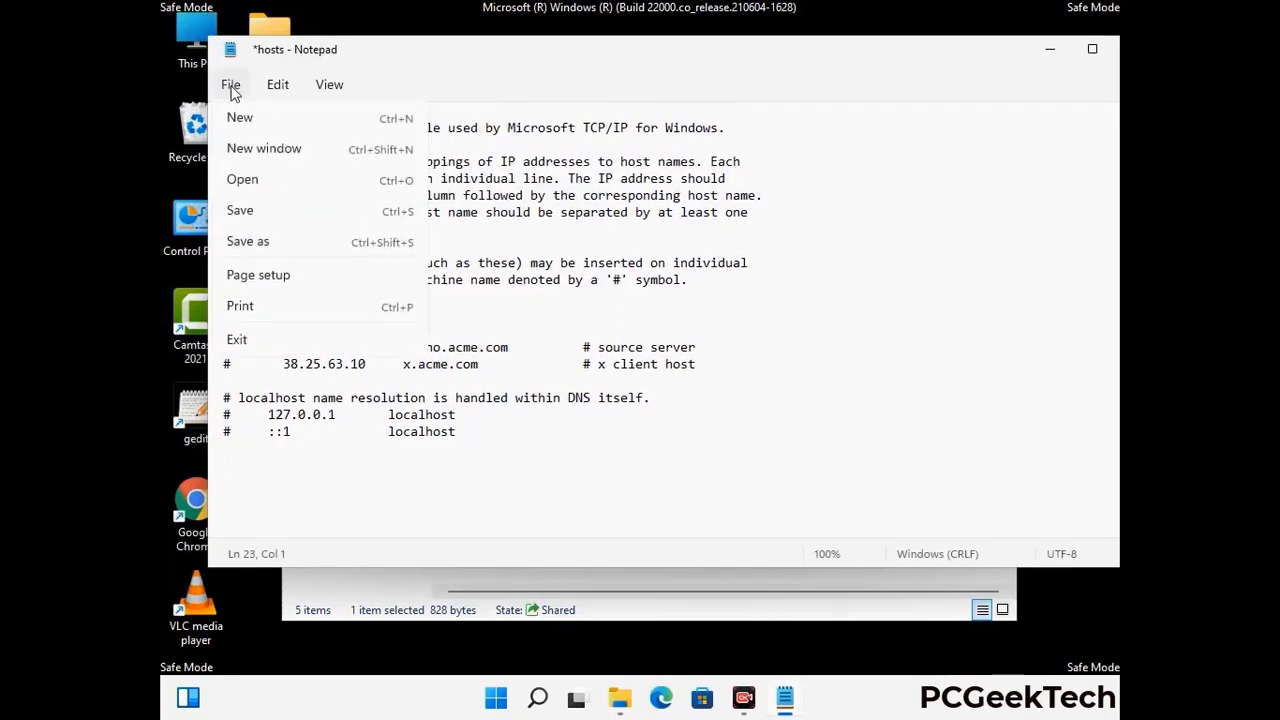
{"action": "left_click", "coordinate": [240, 212]}
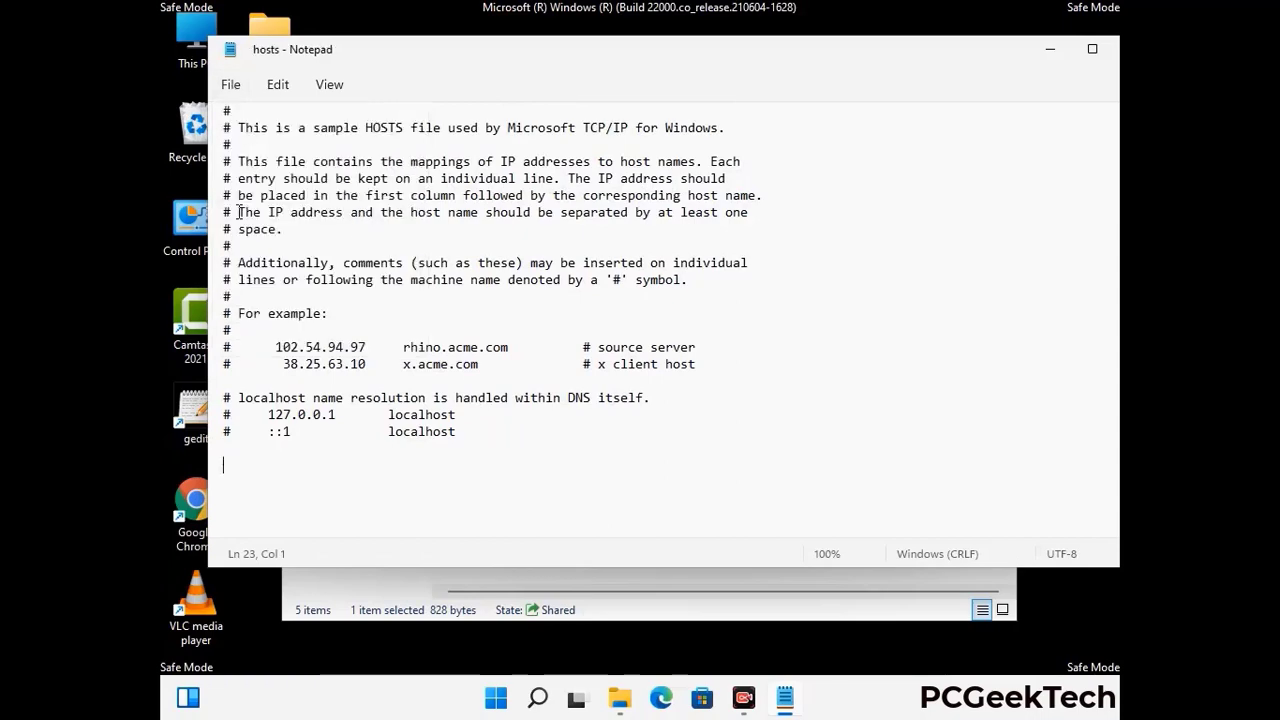
Close Notepad and the etc folder window
{"action": "left_click_drag", "start_coordinate": [968, 62], "coordinate": [820, 62]}
{"action": "left_click", "coordinate": [987, 56]}
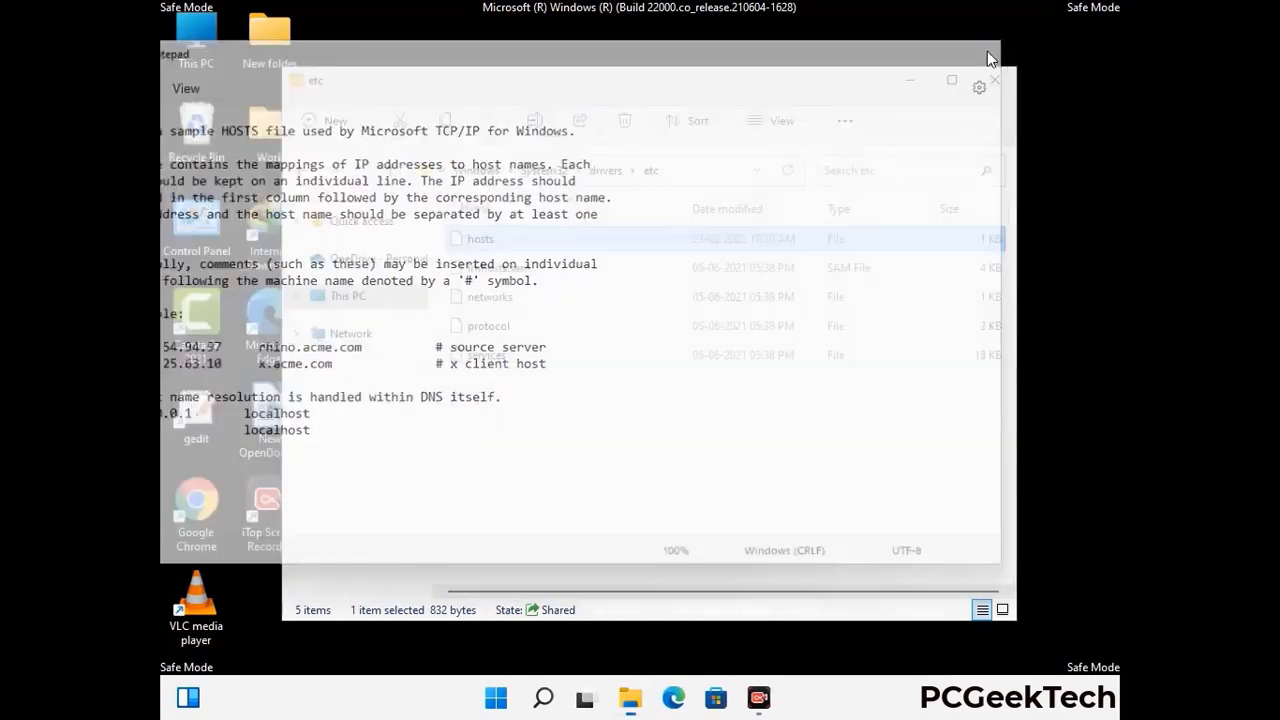
{"action": "left_click", "coordinate": [995, 78]}
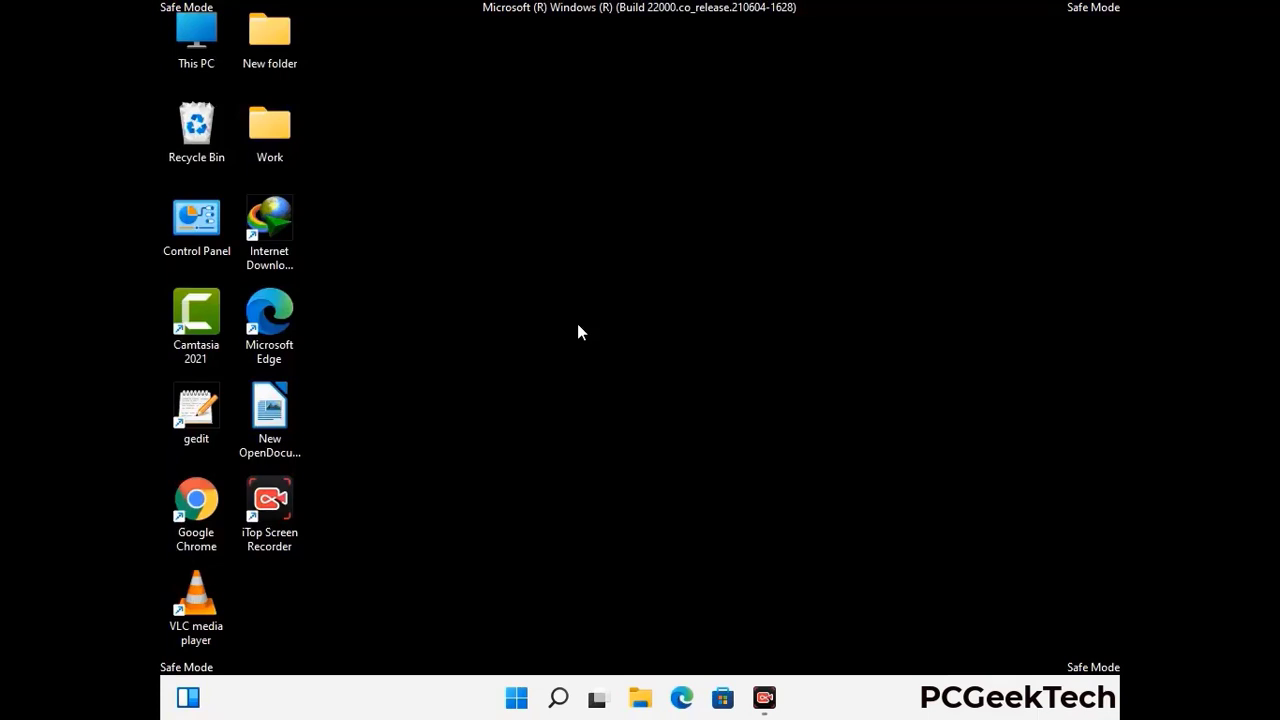
Open the Roaming AppData folder by running %appdata%
{"action": "key", "text": "super+r"}
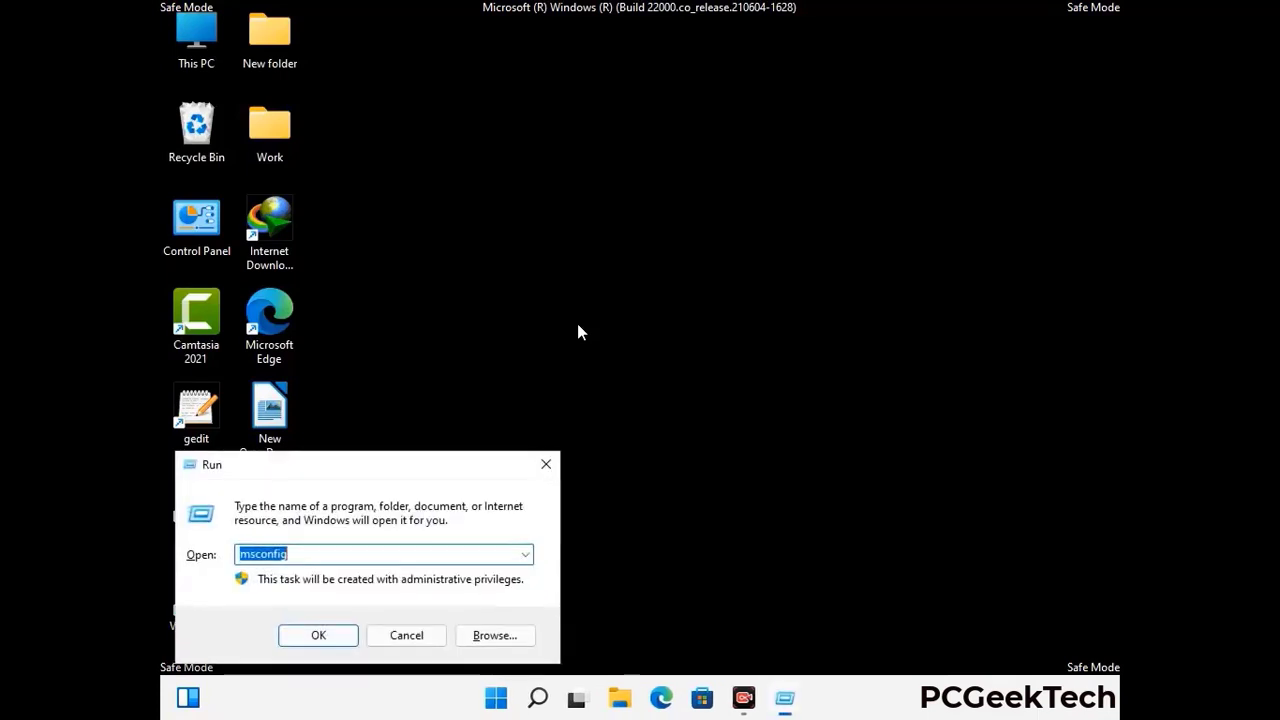
{"action": "left_click_drag", "start_coordinate": [366, 458], "coordinate": [595, 200]}
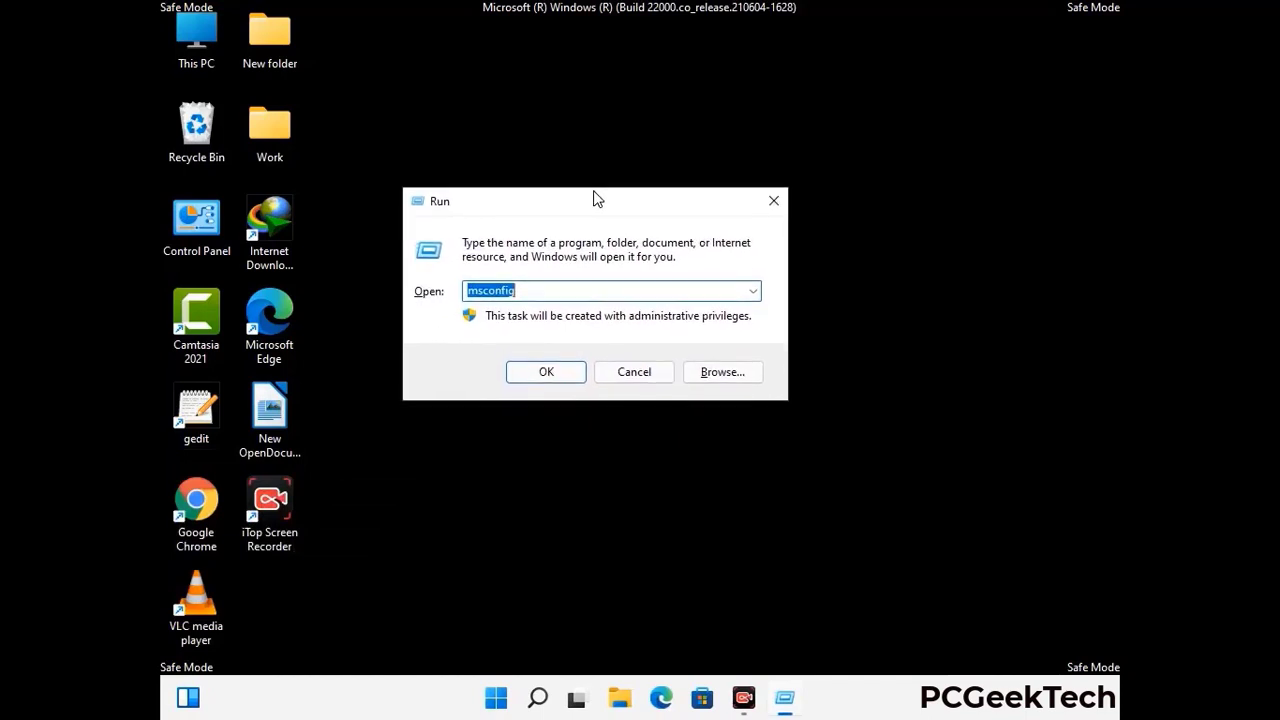
{"action": "type", "text": "%"}
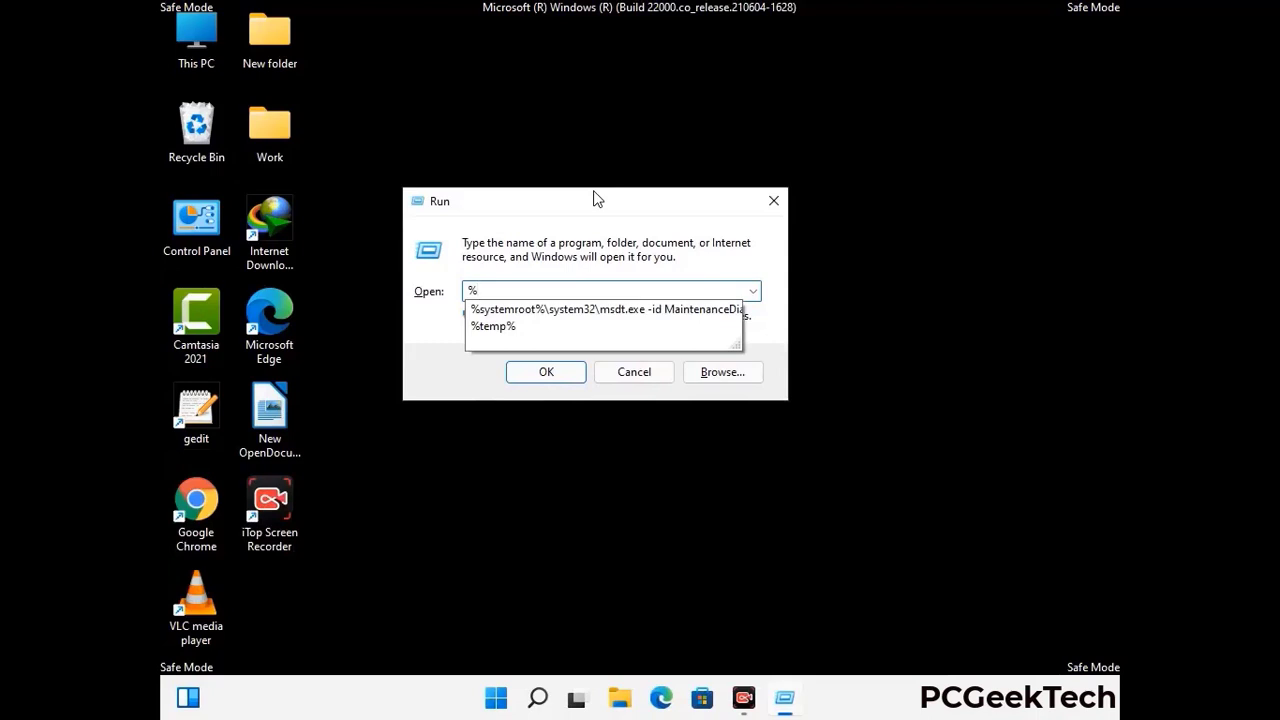
{"action": "type", "text": "appdata%"}
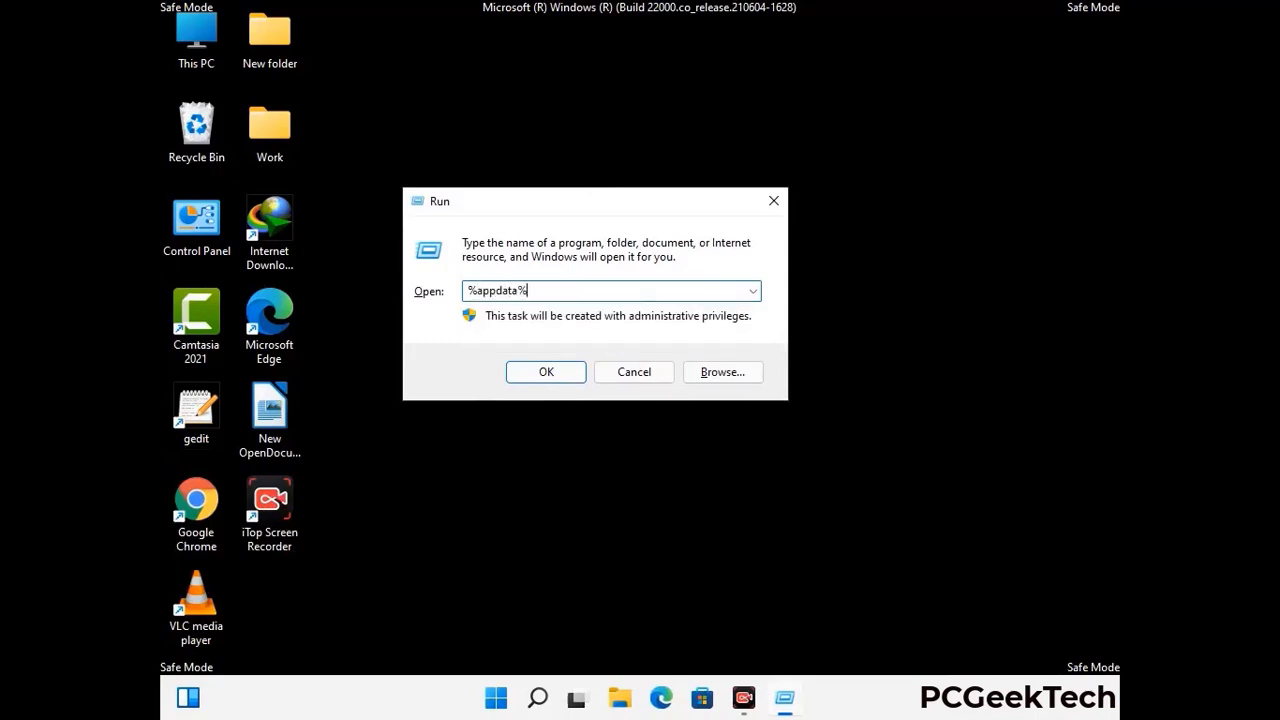
{"action": "key", "text": "Return"}
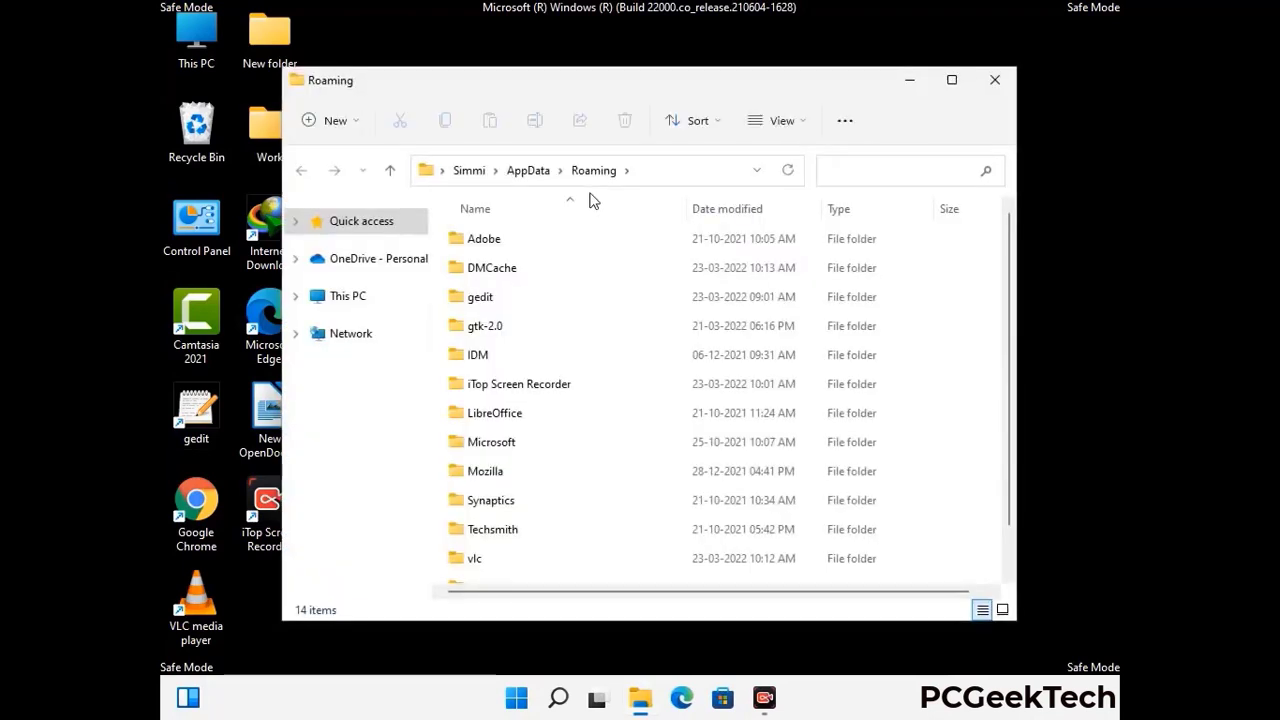
Delete the Zoom folder from Roaming, leaving 13 items, and close the window
{"action": "left_click", "coordinate": [612, 275]}
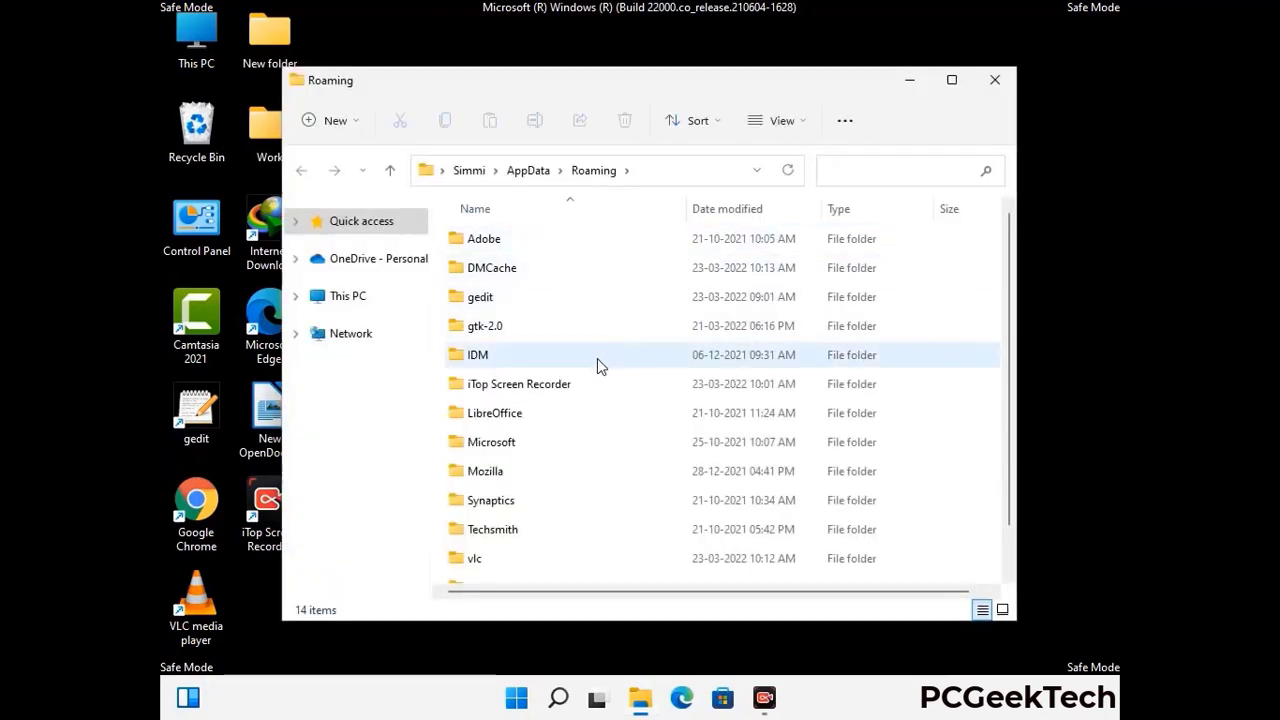
{"action": "scroll", "coordinate": [598, 375], "scroll_direction": "down", "scroll_amount": 1}
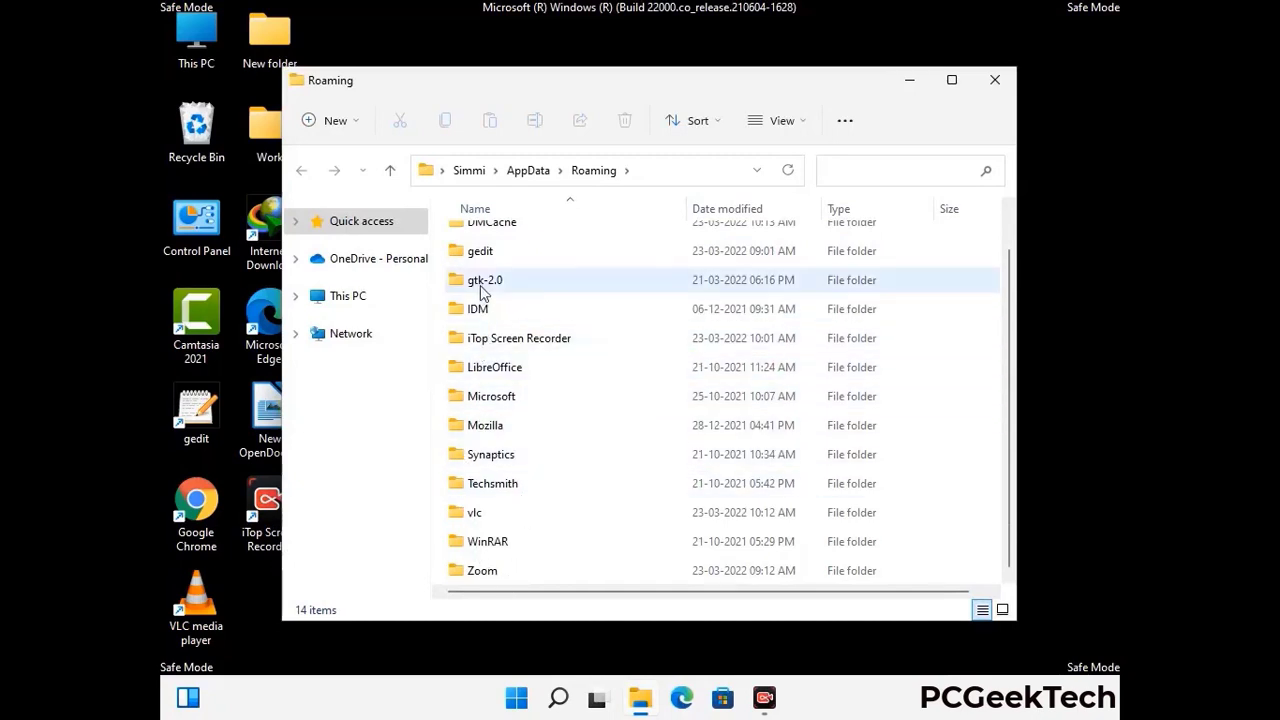
{"action": "scroll", "coordinate": [478, 300], "scroll_direction": "up", "scroll_amount": 1}
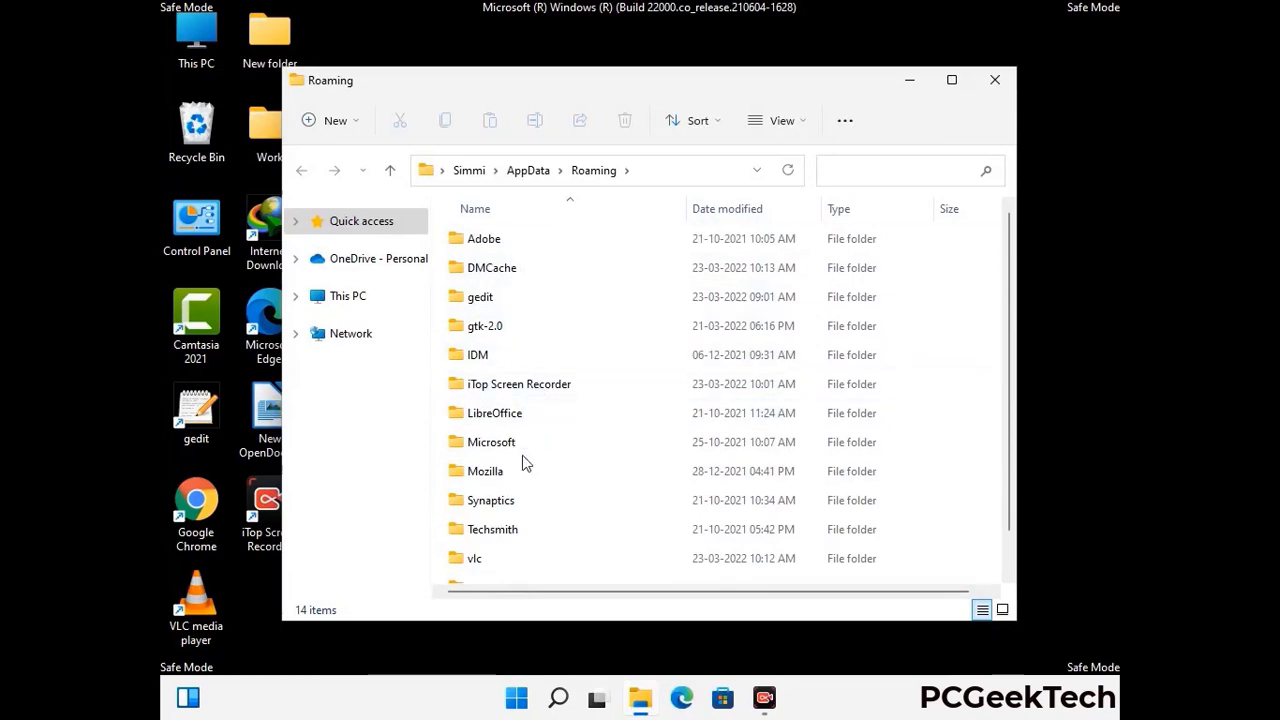
{"action": "scroll", "coordinate": [523, 466], "scroll_direction": "down", "scroll_amount": 1}
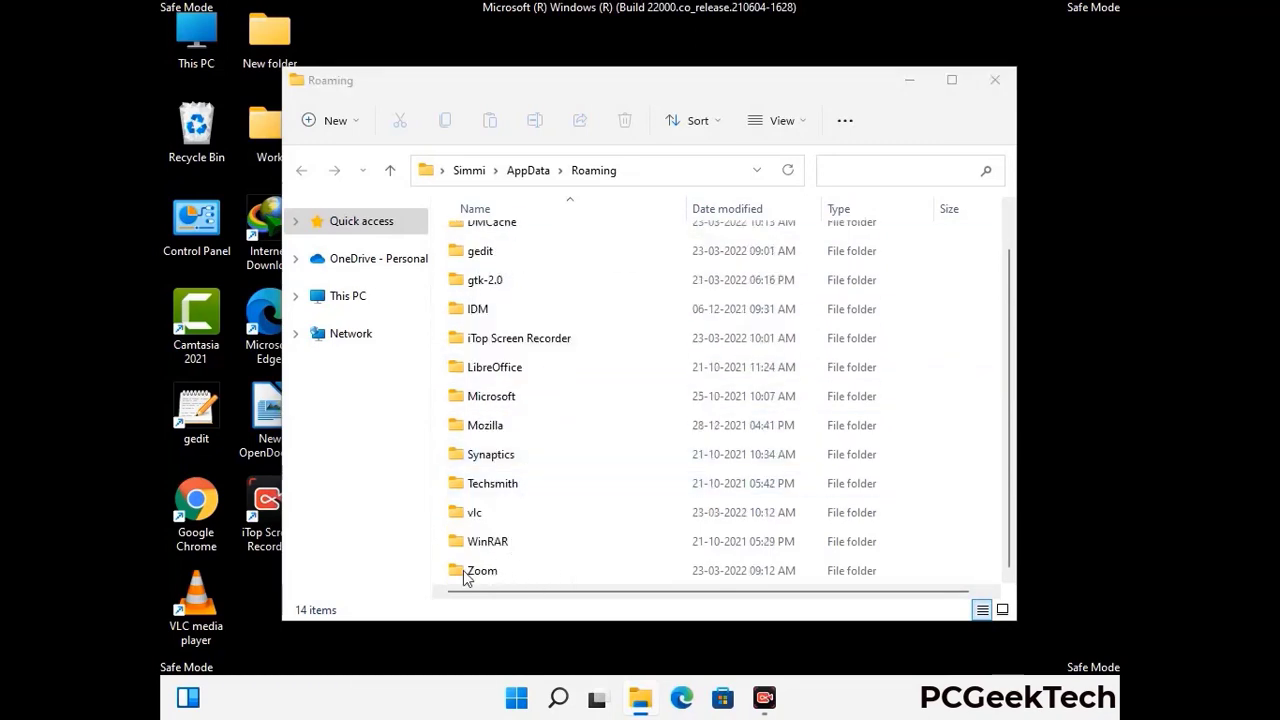
{"action": "left_click", "coordinate": [716, 567]}
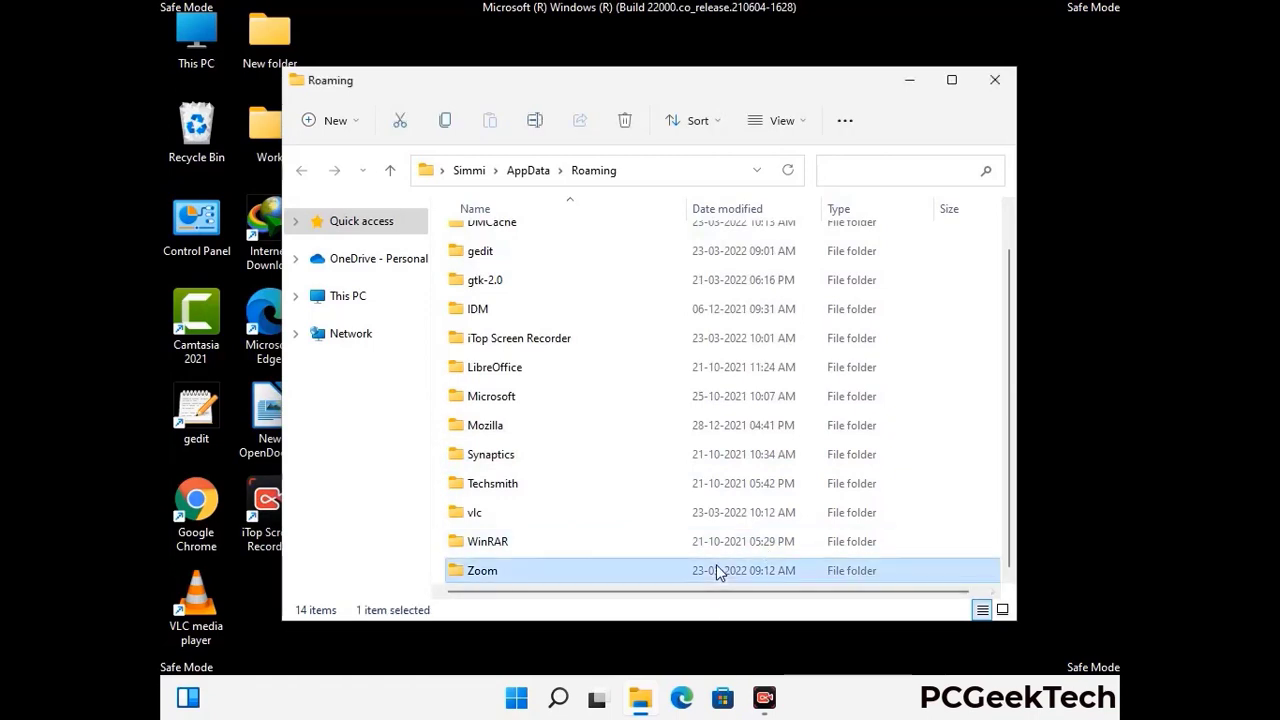
{"action": "left_click", "coordinate": [632, 128]}
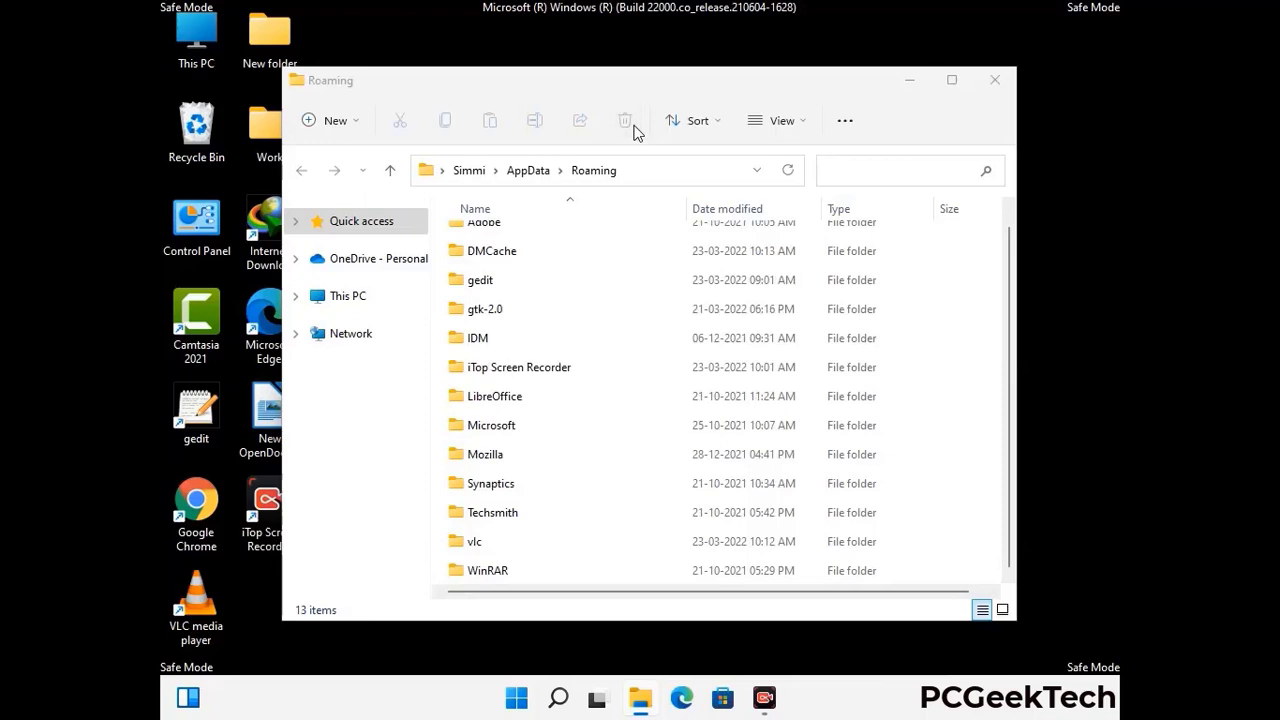
{"action": "left_click", "coordinate": [993, 82]}
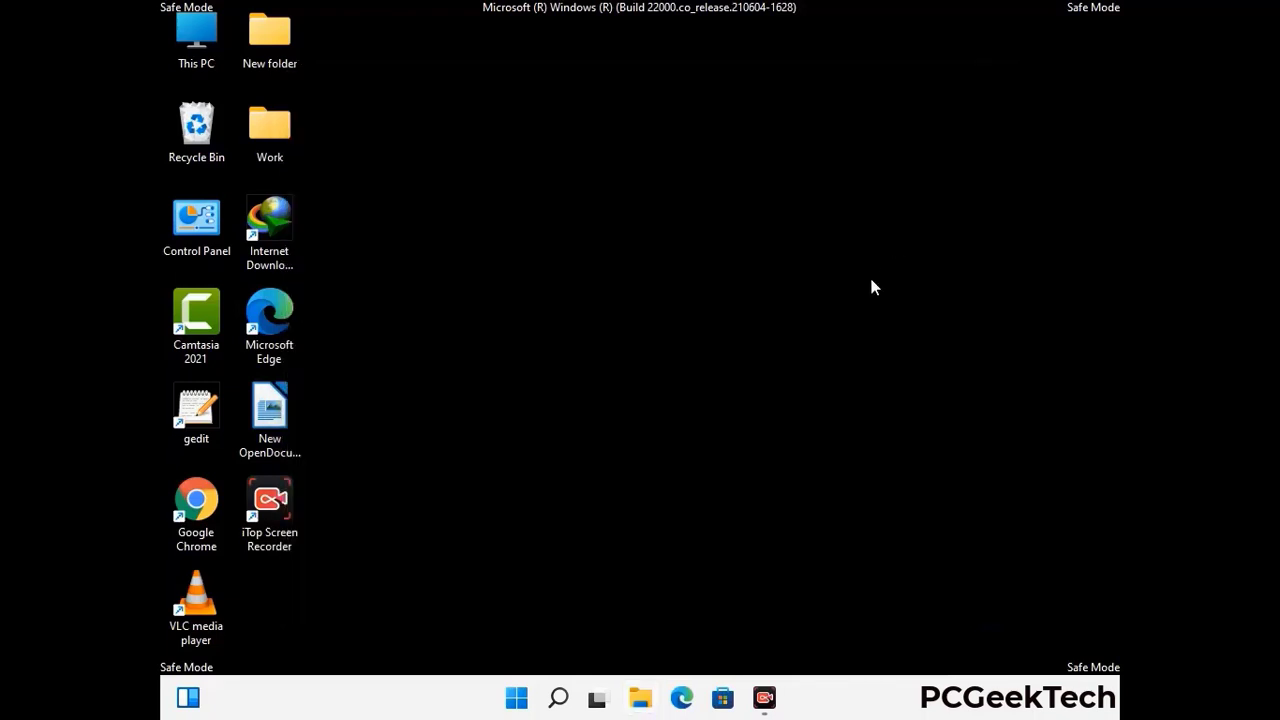
Open the Local AppData folder by running %LocalAppData%
{"action": "key", "text": "super+r"}
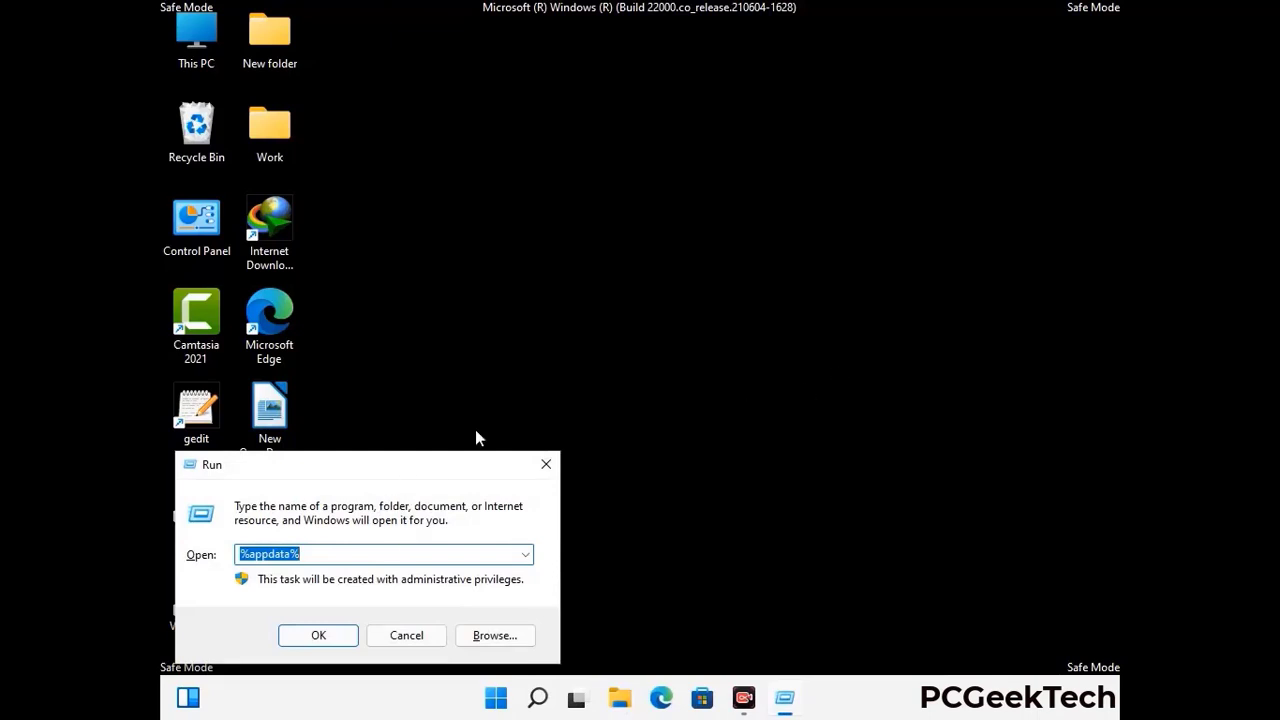
{"action": "left_click_drag", "start_coordinate": [400, 480], "coordinate": [671, 260]}
{"action": "type", "text": "%Local"}
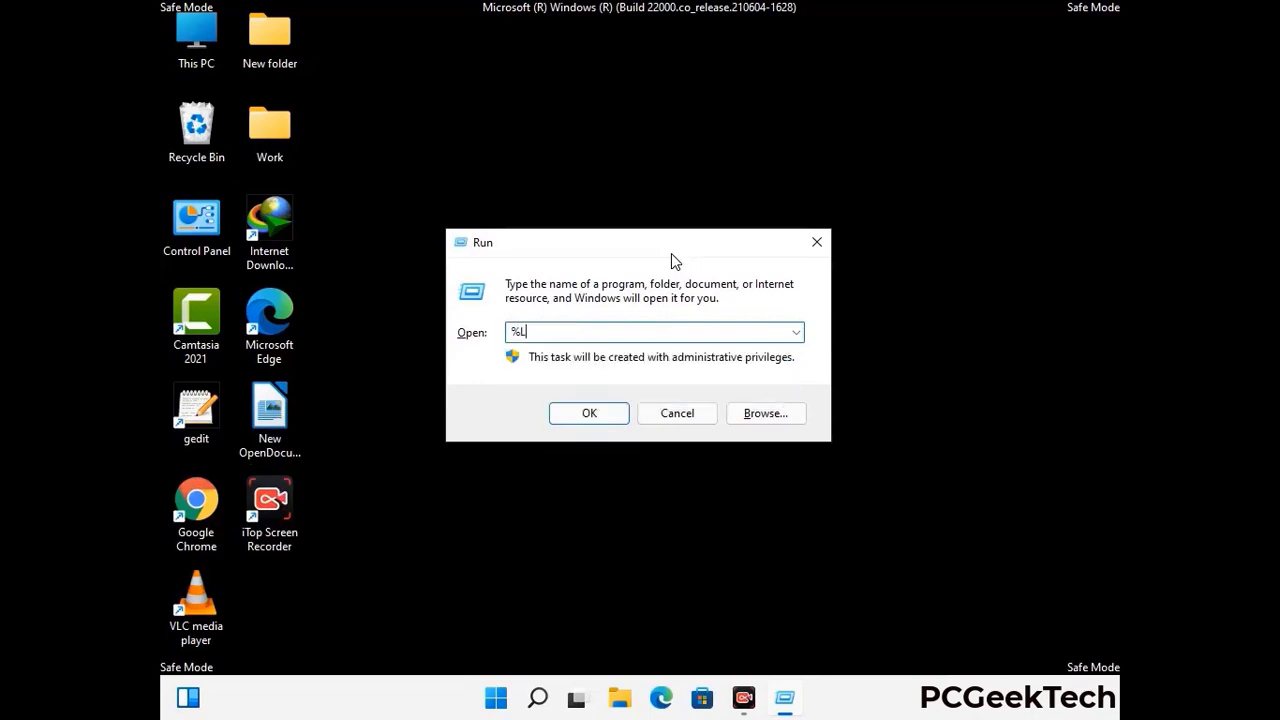
{"action": "type", "text": "App"}
{"action": "key", "text": "Return"}
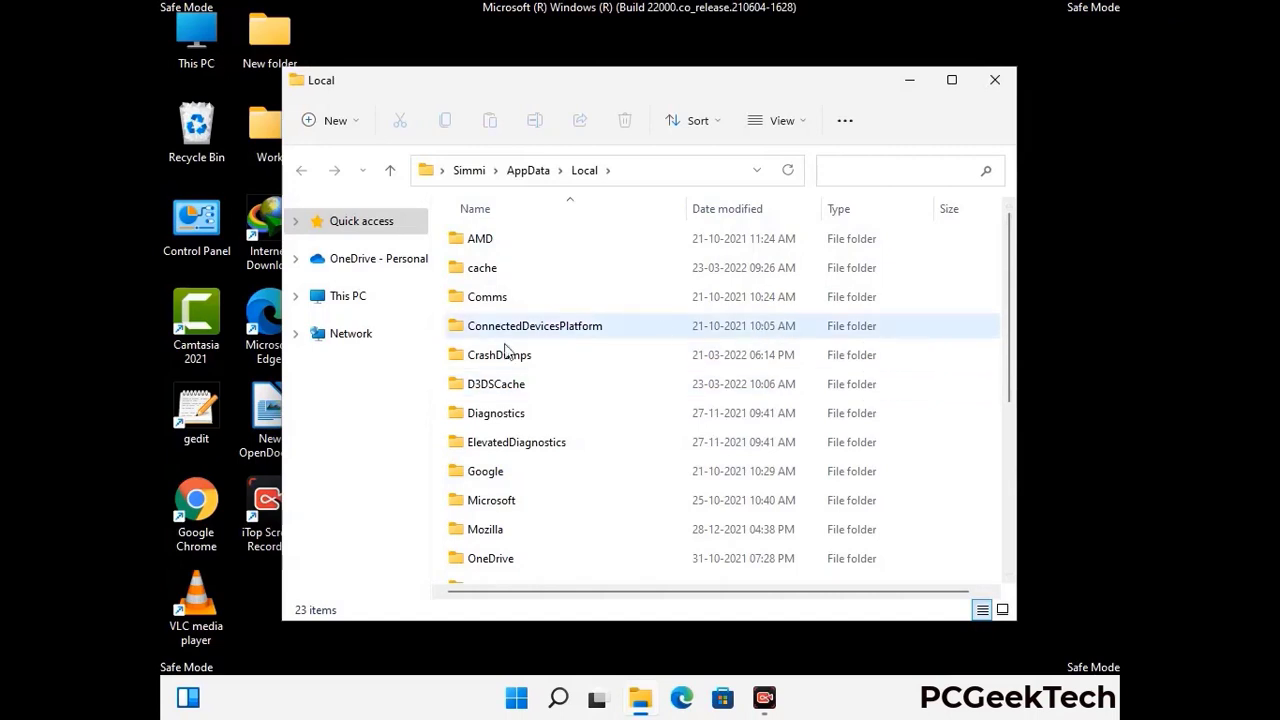
Delete the Mozilla folder from Local, leaving 22 items, and close the window
{"action": "scroll", "coordinate": [534, 449], "scroll_direction": "down", "scroll_amount": 1}
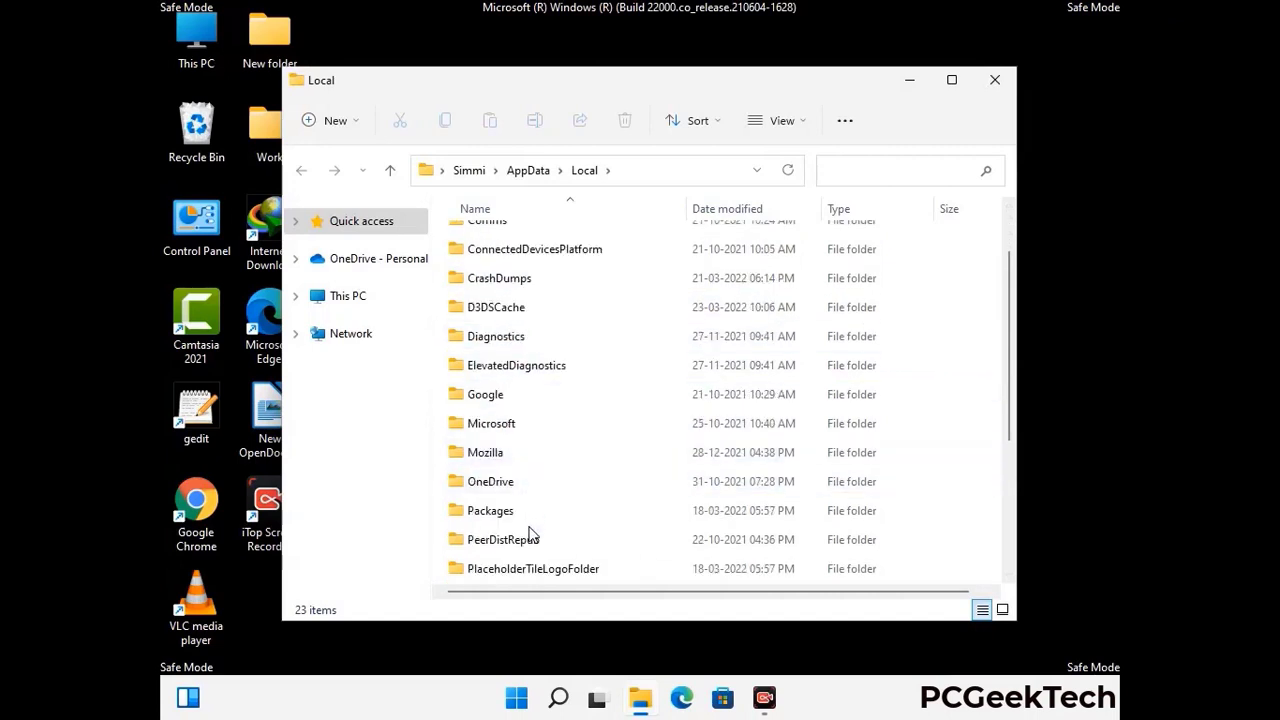
{"action": "left_click", "coordinate": [497, 459]}
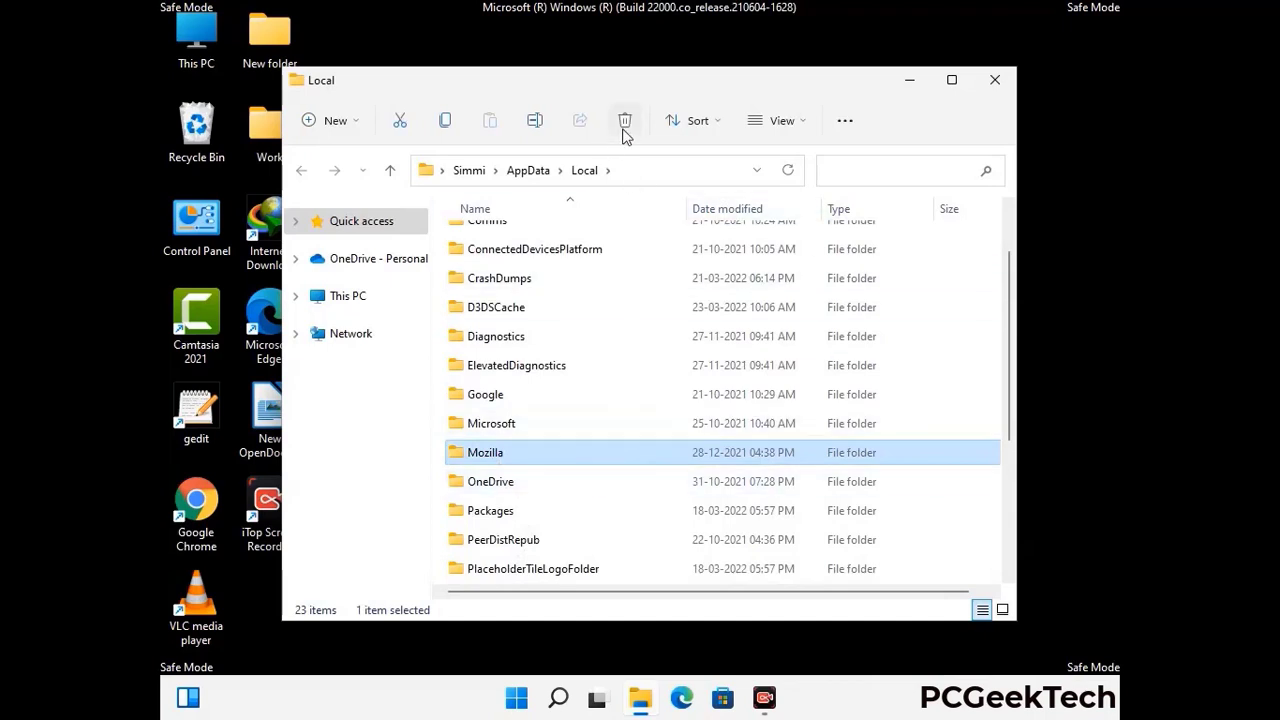
{"action": "left_click", "coordinate": [624, 122]}
{"action": "left_click", "coordinate": [624, 122]}
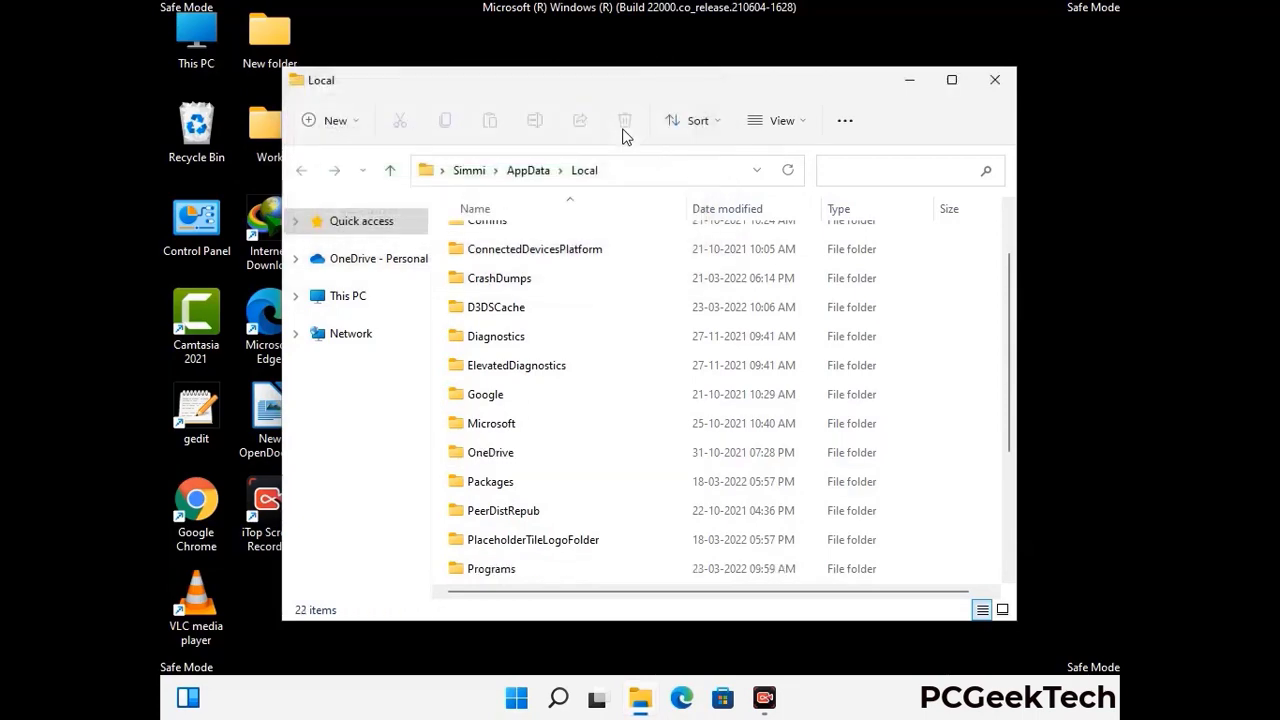
{"action": "left_click", "coordinate": [996, 90]}
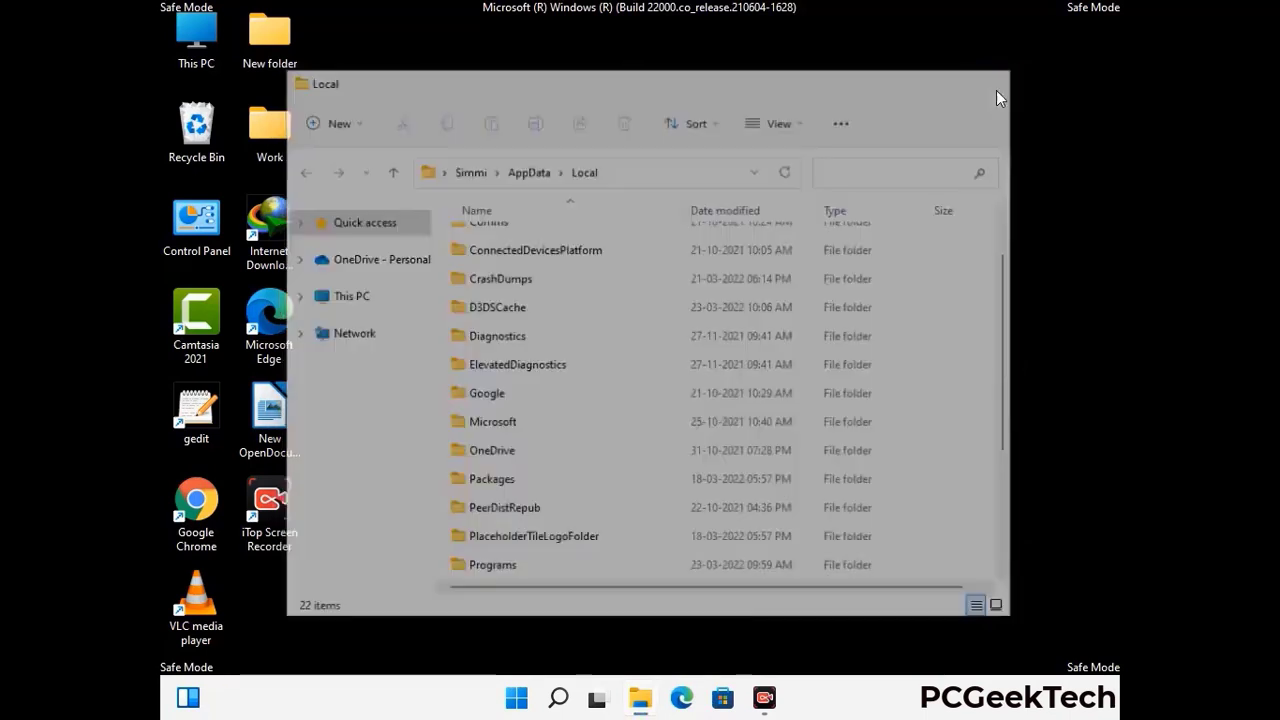
Open the ProgramData folder from the Run box
{"action": "key", "text": "super+r"}
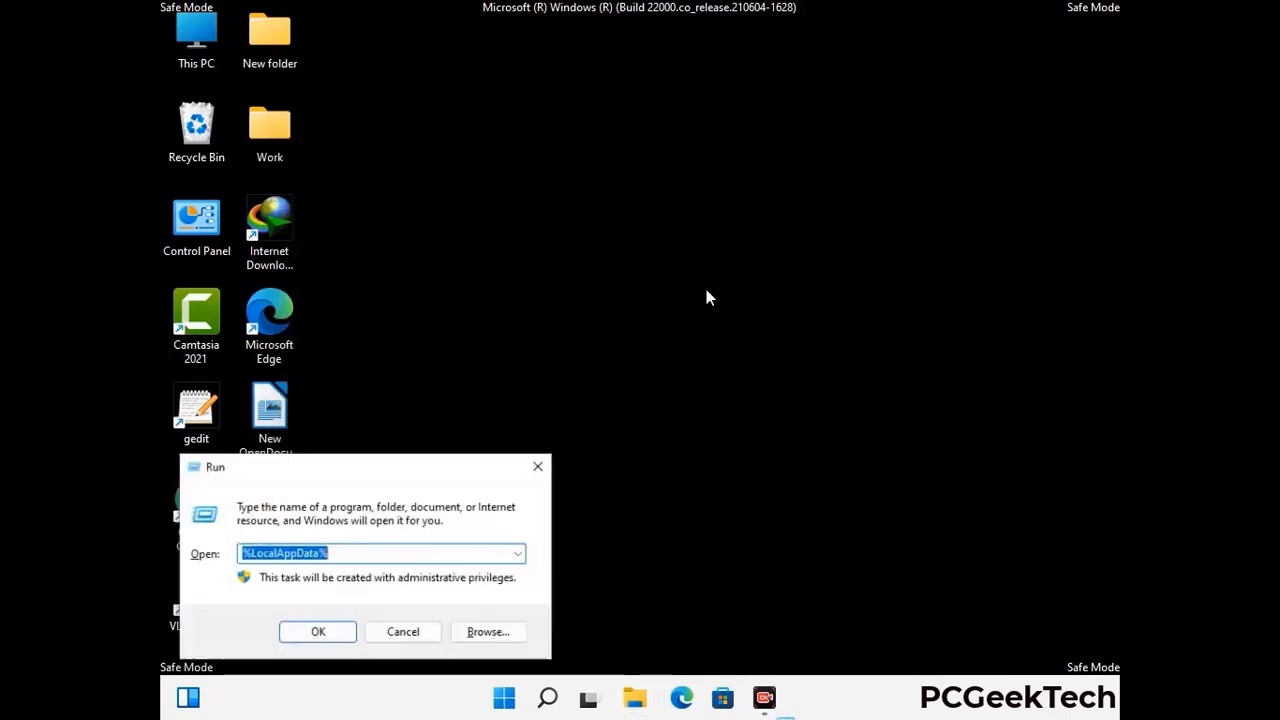
{"action": "left_click_drag", "start_coordinate": [330, 480], "coordinate": [588, 268]}
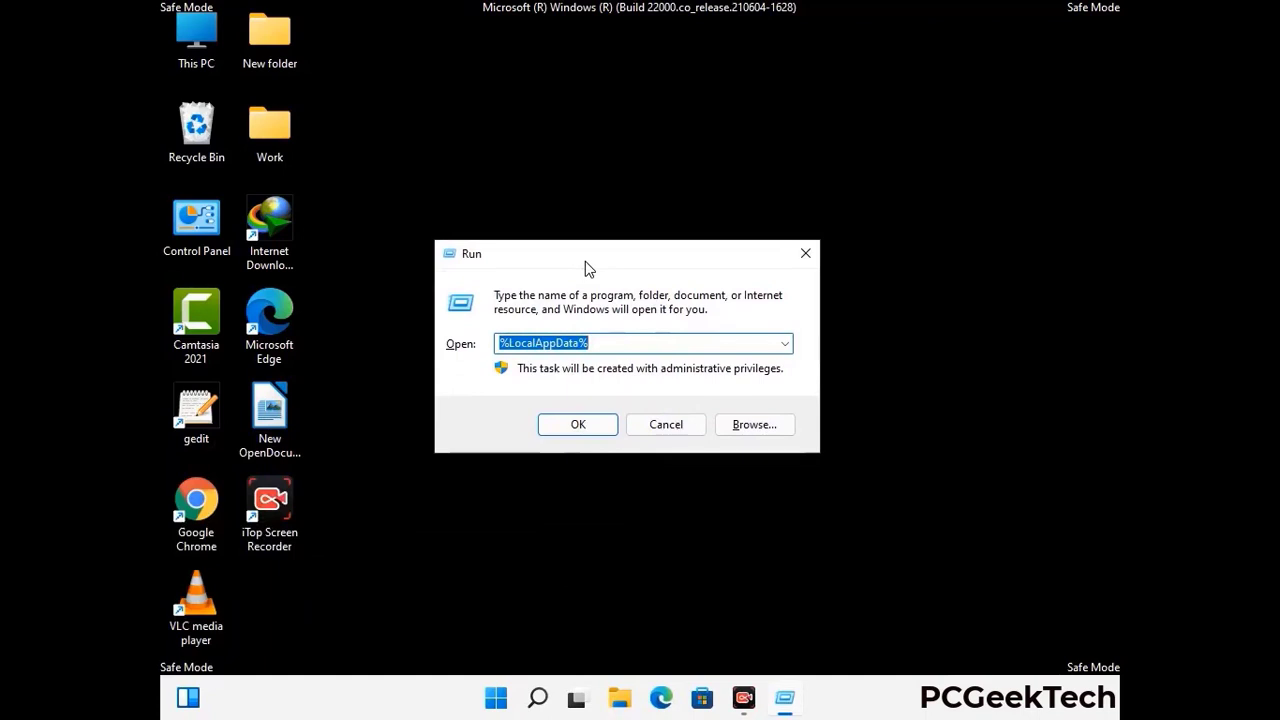
{"action": "type", "text": "%"}
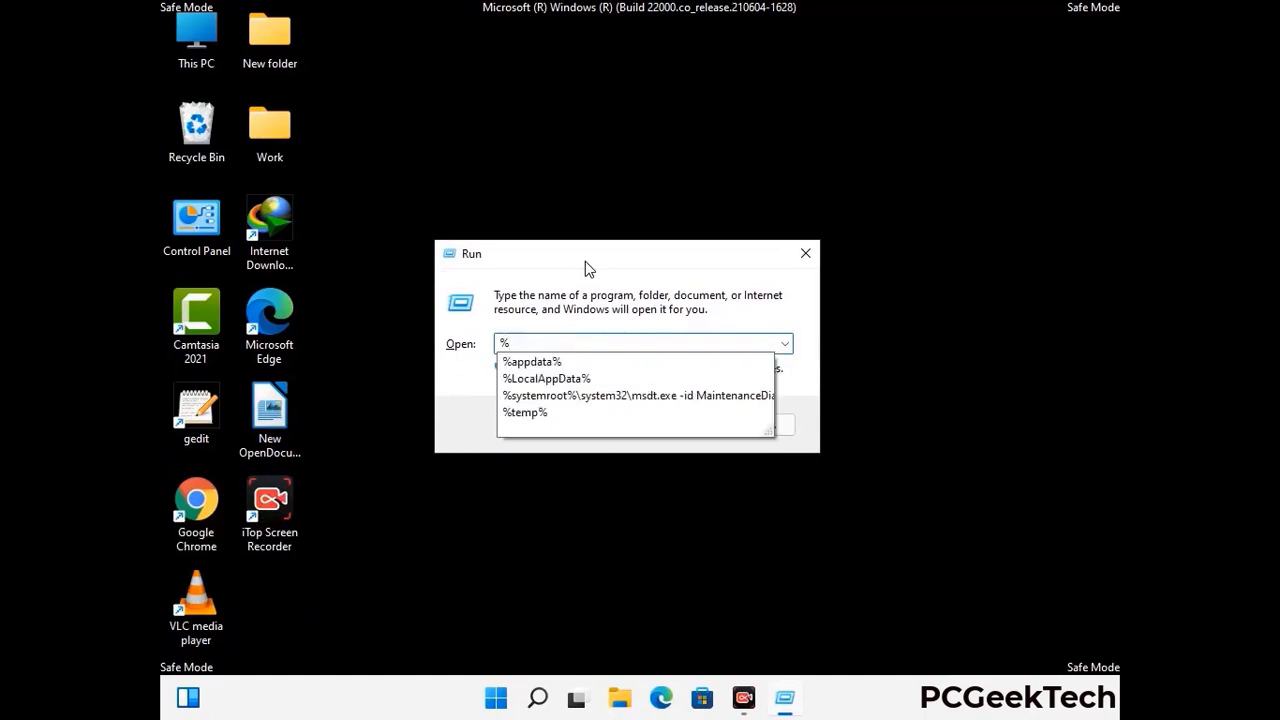
{"action": "type", "text": "ProgramData%"}
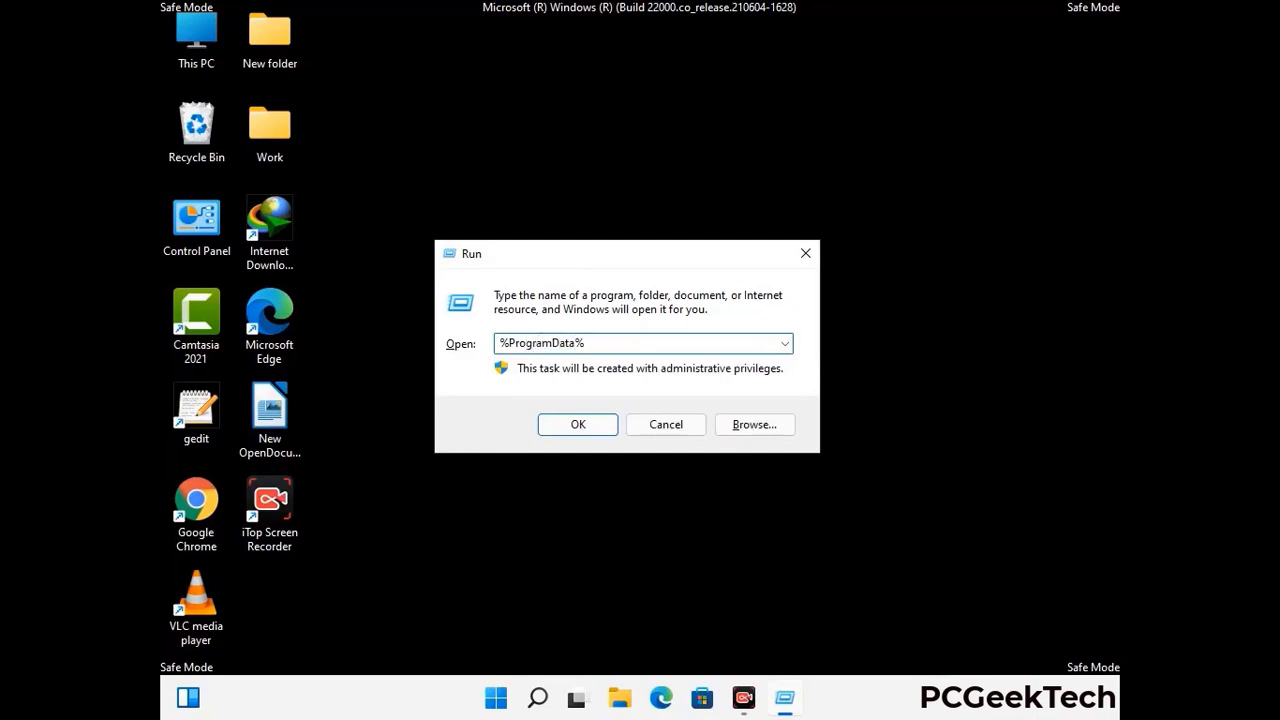
{"action": "key", "text": "Return"}
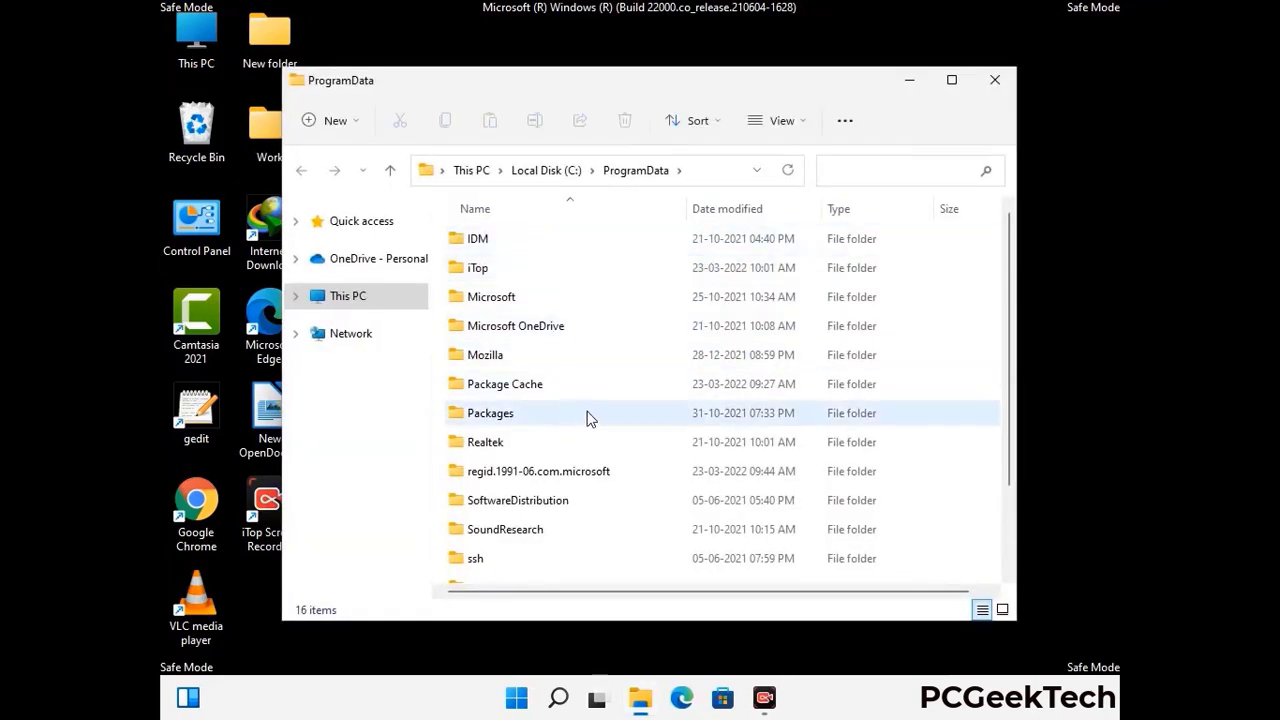
Delete the Mozilla folder from ProgramData, leaving 15 items, and close the window
{"action": "scroll", "coordinate": [587, 425], "scroll_direction": "down", "scroll_amount": 1}
{"action": "scroll", "coordinate": [587, 430], "scroll_direction": "down", "scroll_amount": 1}
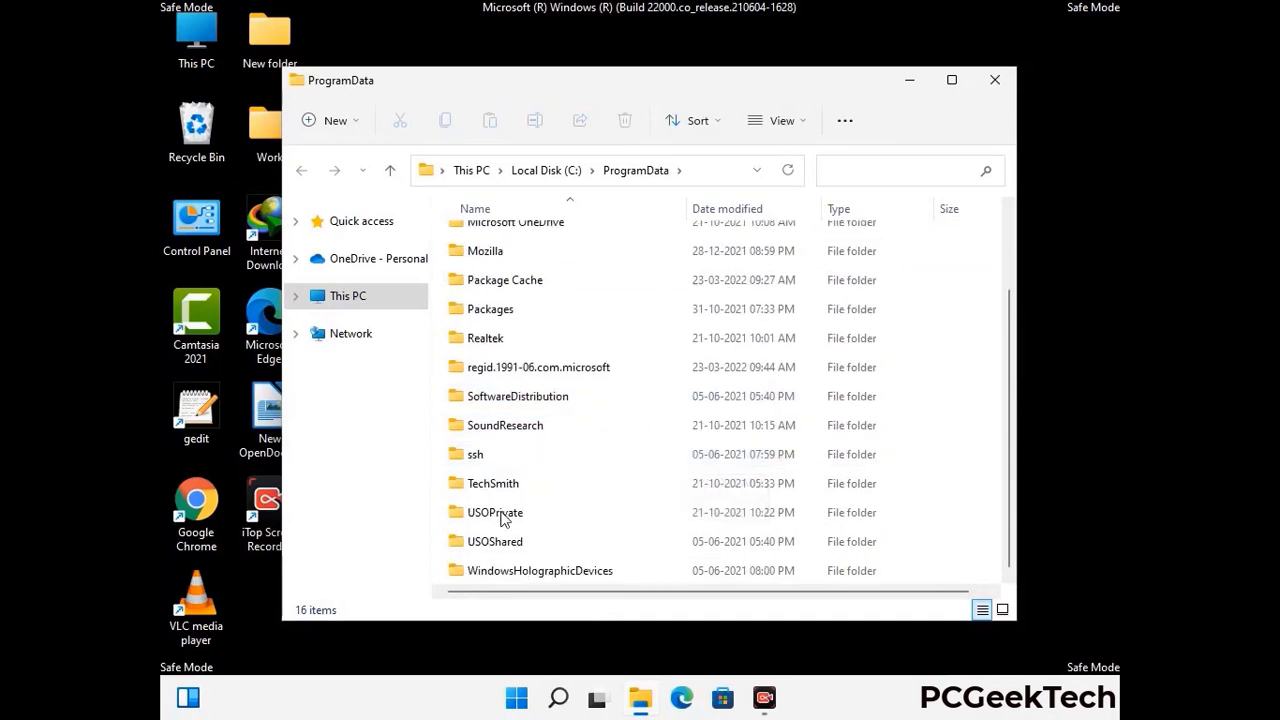
{"action": "left_click", "coordinate": [495, 252]}
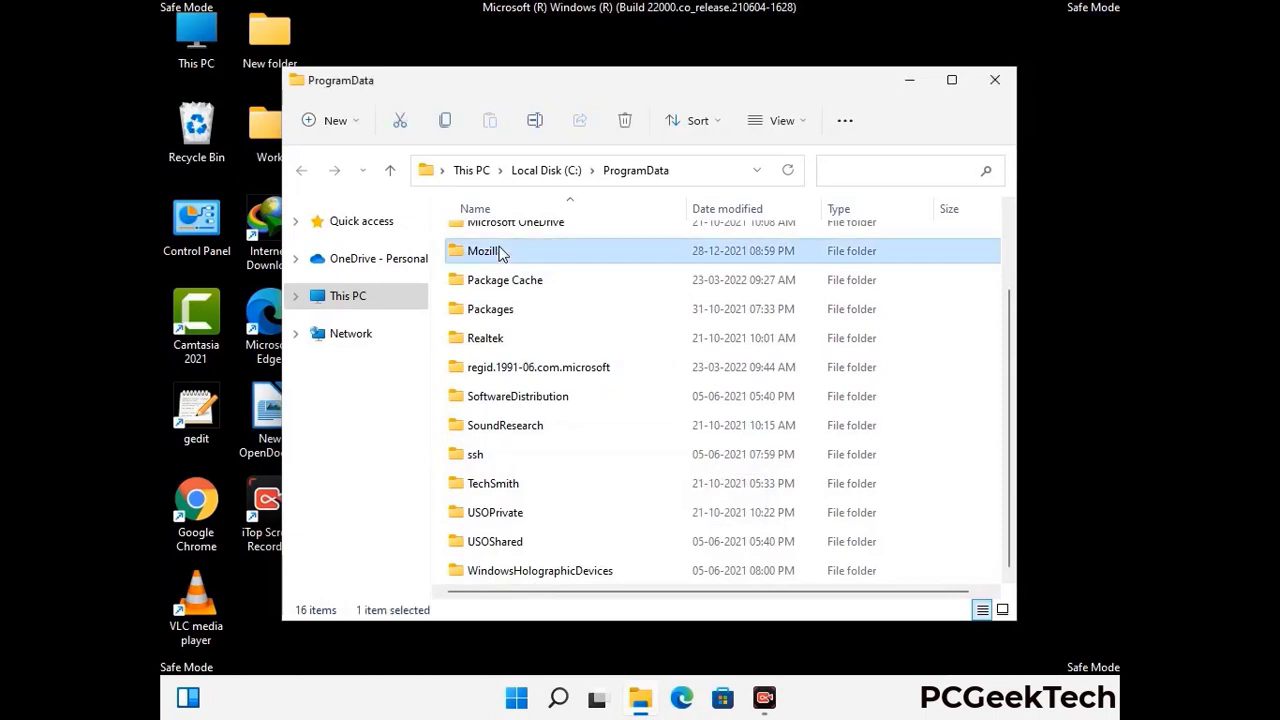
{"action": "left_click", "coordinate": [627, 121]}
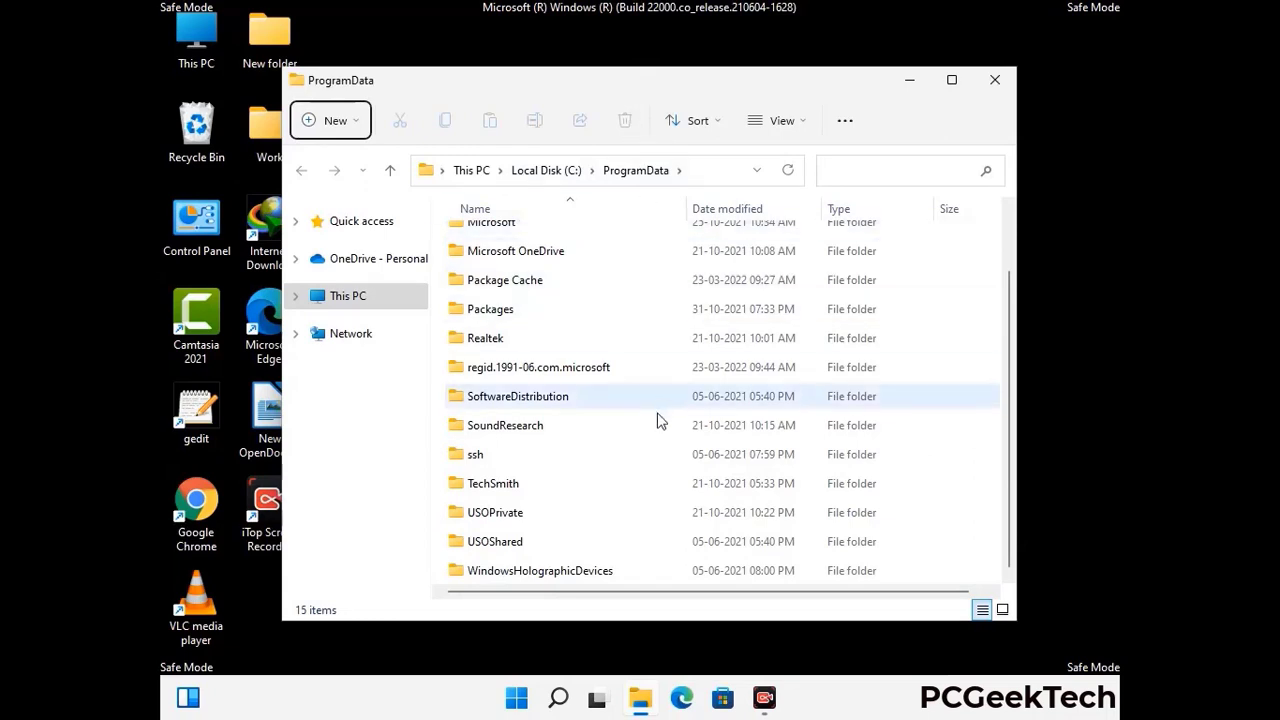
{"action": "scroll", "coordinate": [660, 422], "scroll_direction": "up", "scroll_amount": 1}
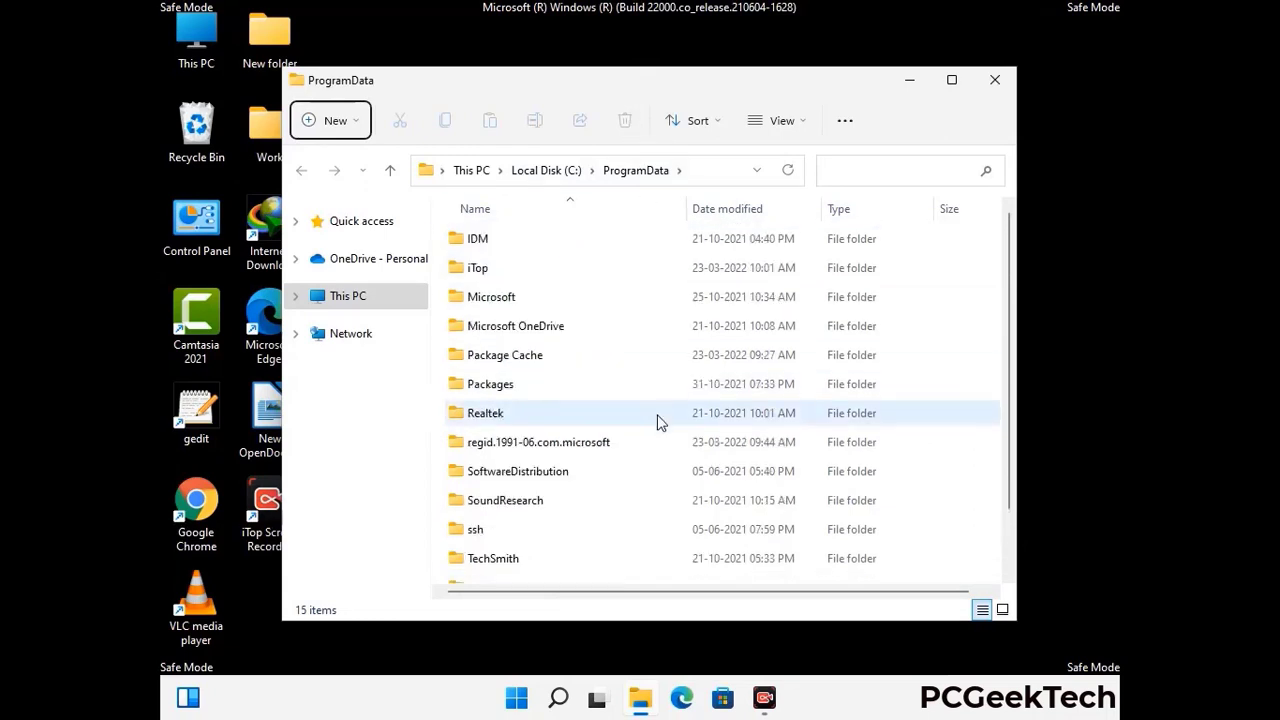
{"action": "left_click", "coordinate": [1005, 82]}
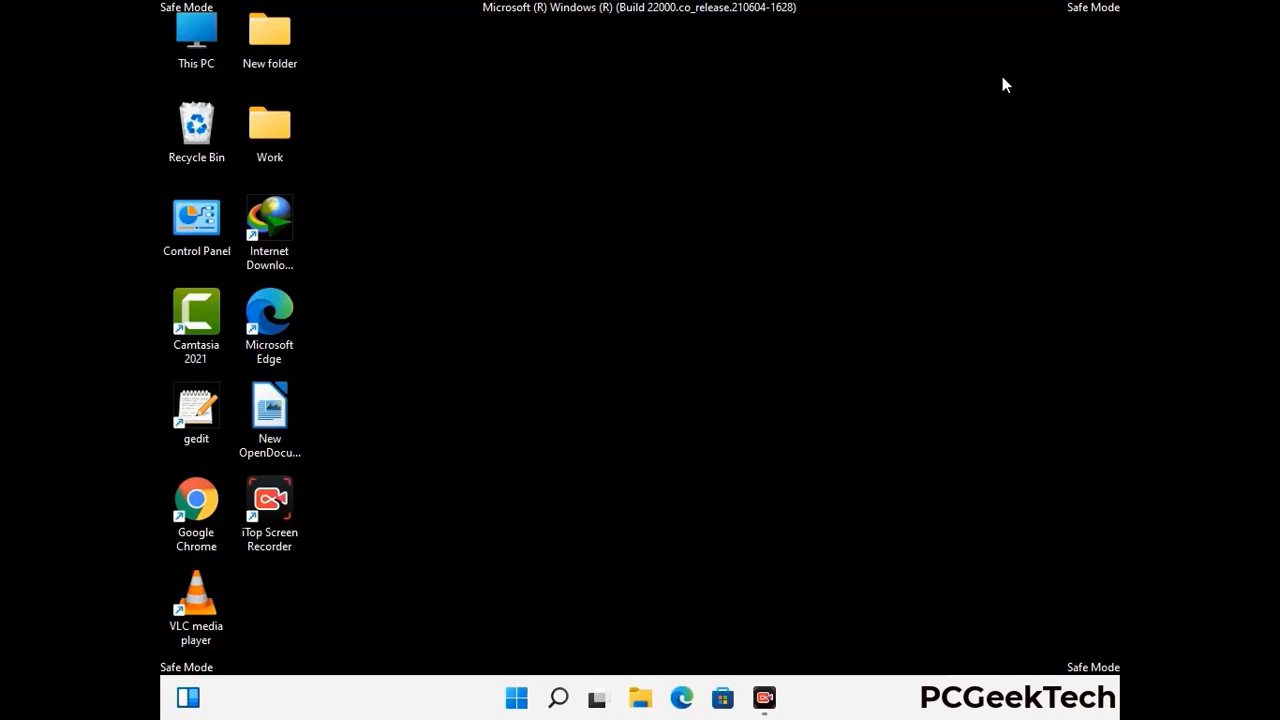
{"action": "key", "text": "super+r"}
{"action": "left_click_drag", "start_coordinate": [420, 470], "coordinate": [668, 259]}
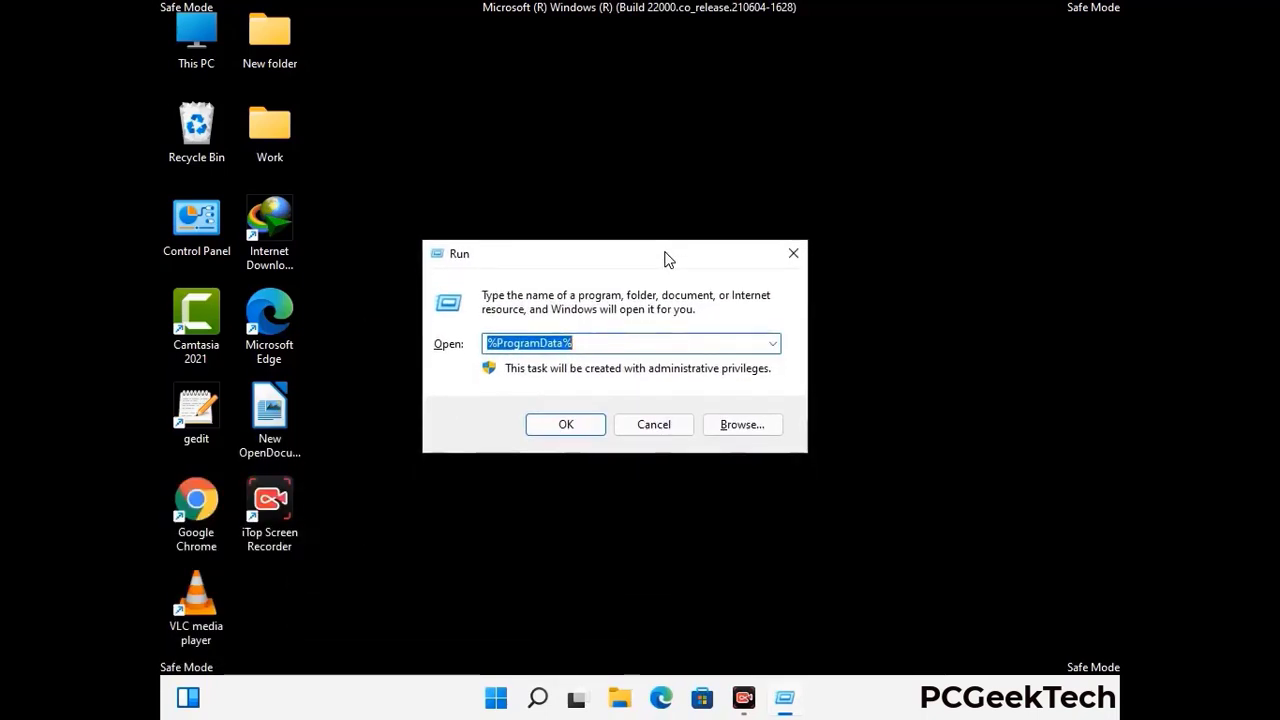
{"action": "type", "text": "%Wi"}
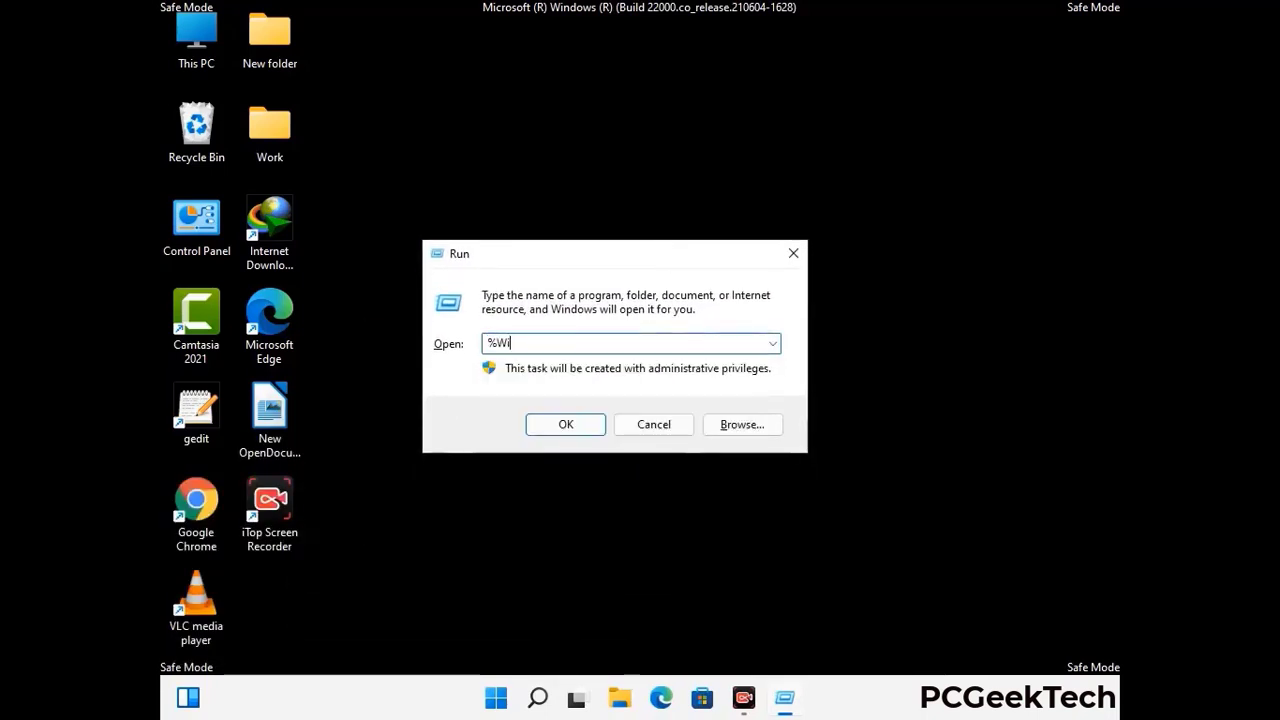
{"action": "type", "text": "nDir%"}
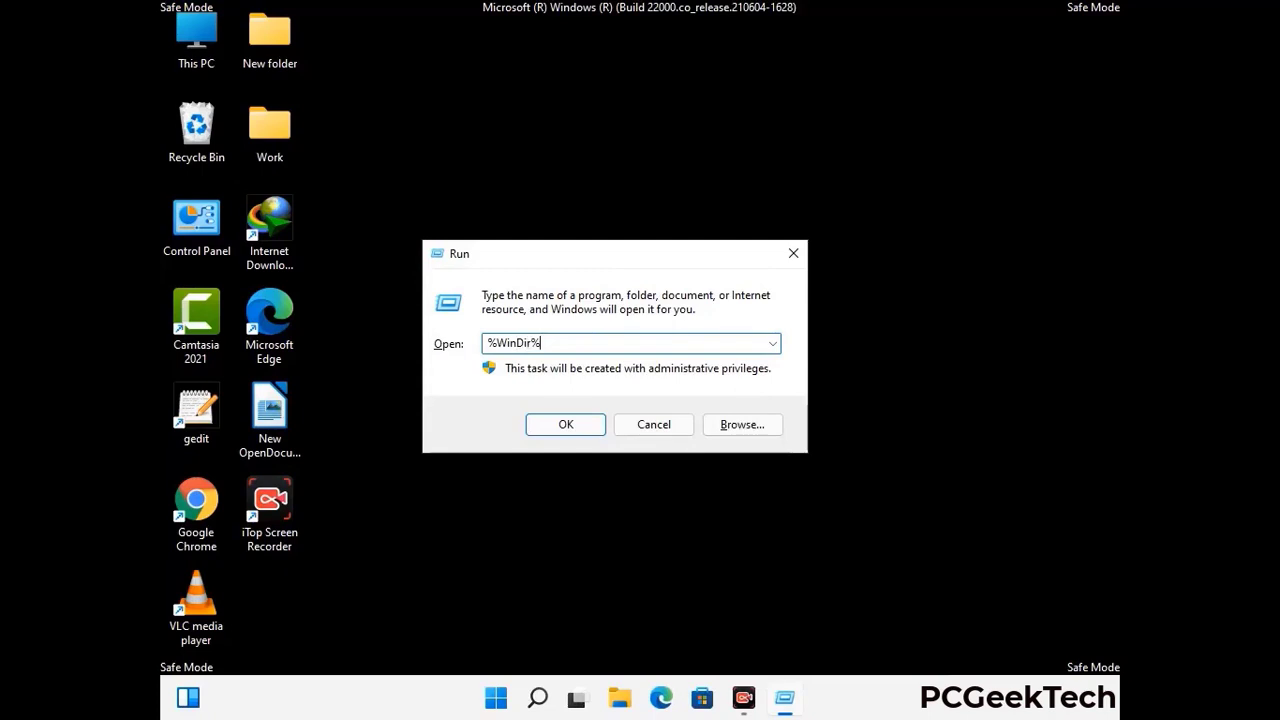
{"action": "key", "text": "Return"}
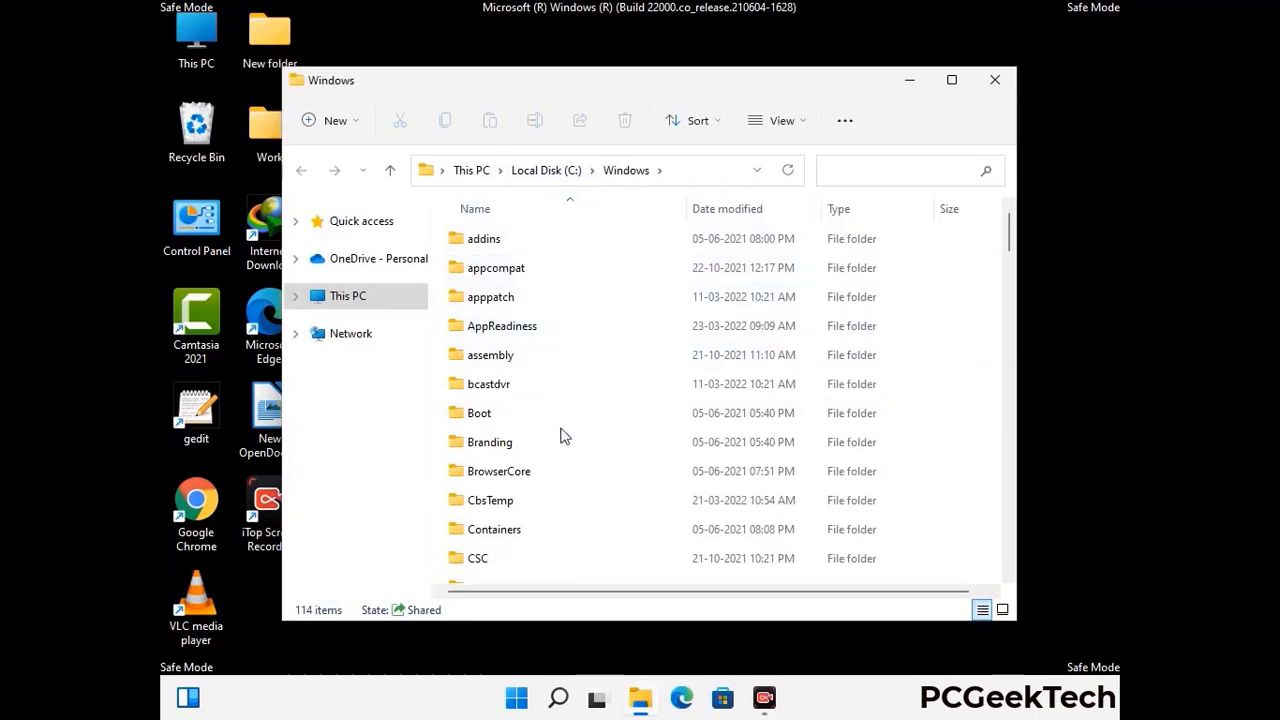
{"action": "scroll", "coordinate": [563, 440], "scroll_direction": "down", "scroll_amount": 1}
{"action": "scroll", "coordinate": [563, 443], "scroll_direction": "down", "scroll_amount": 2}
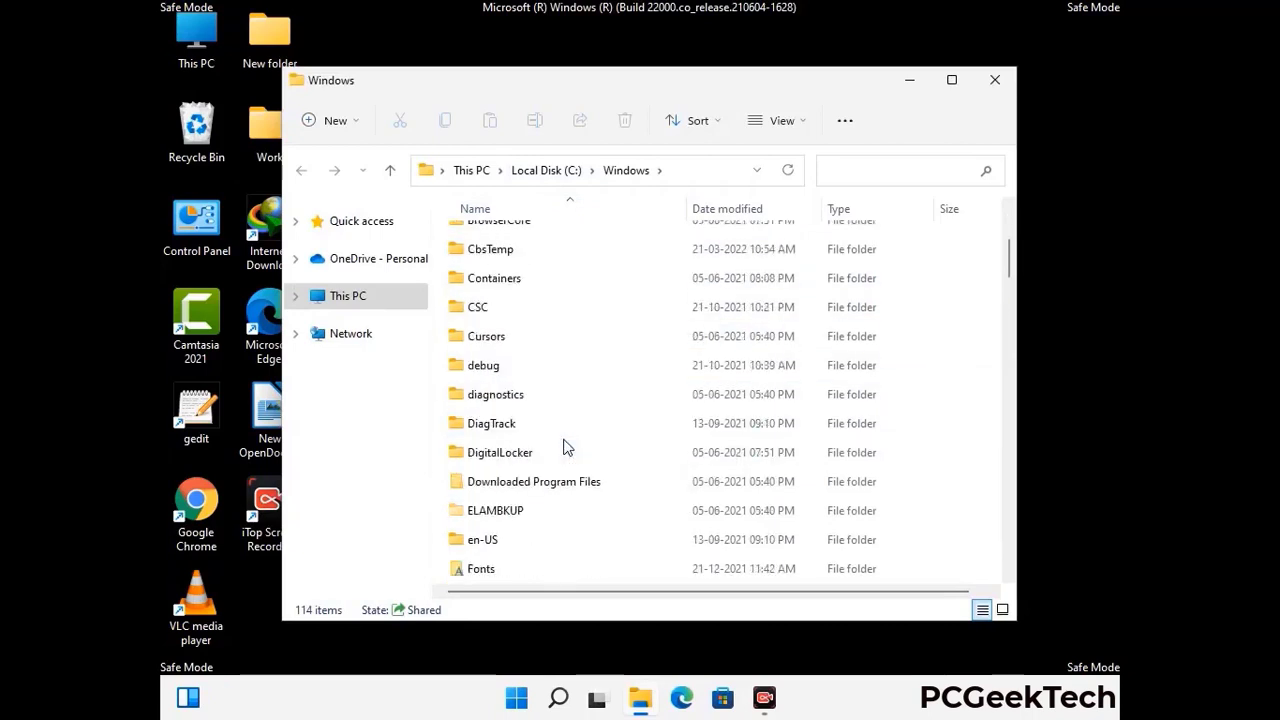
{"action": "scroll", "coordinate": [564, 447], "scroll_direction": "down", "scroll_amount": 1}
{"action": "scroll", "coordinate": [563, 450], "scroll_direction": "down", "scroll_amount": 5}
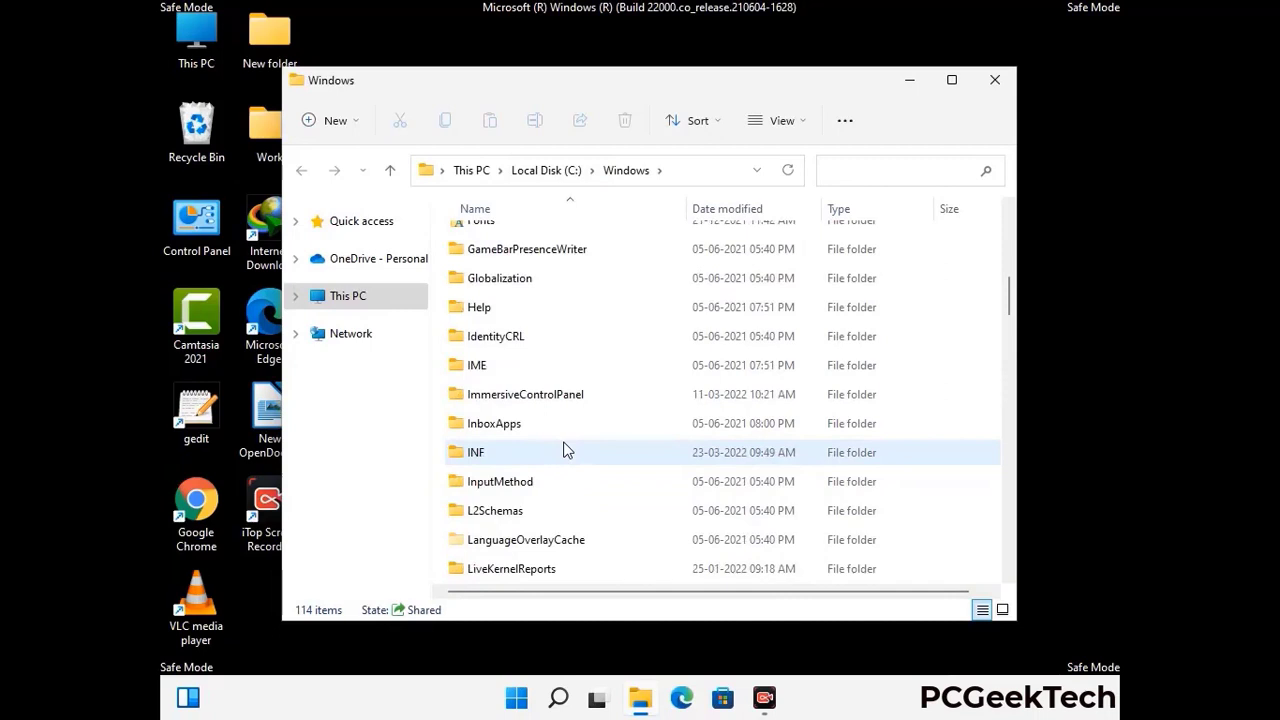
{"action": "scroll", "coordinate": [563, 452], "scroll_direction": "down", "scroll_amount": 4}
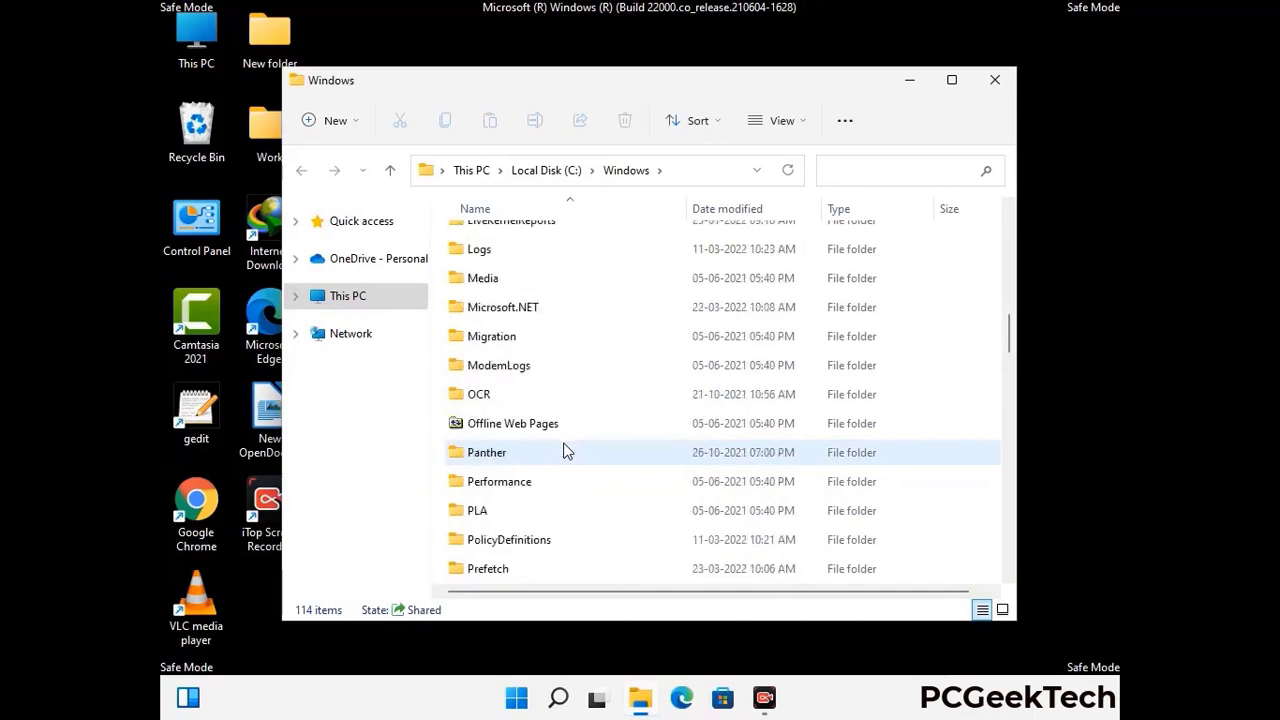
{"action": "scroll", "coordinate": [563, 452], "scroll_direction": "down", "scroll_amount": 6}
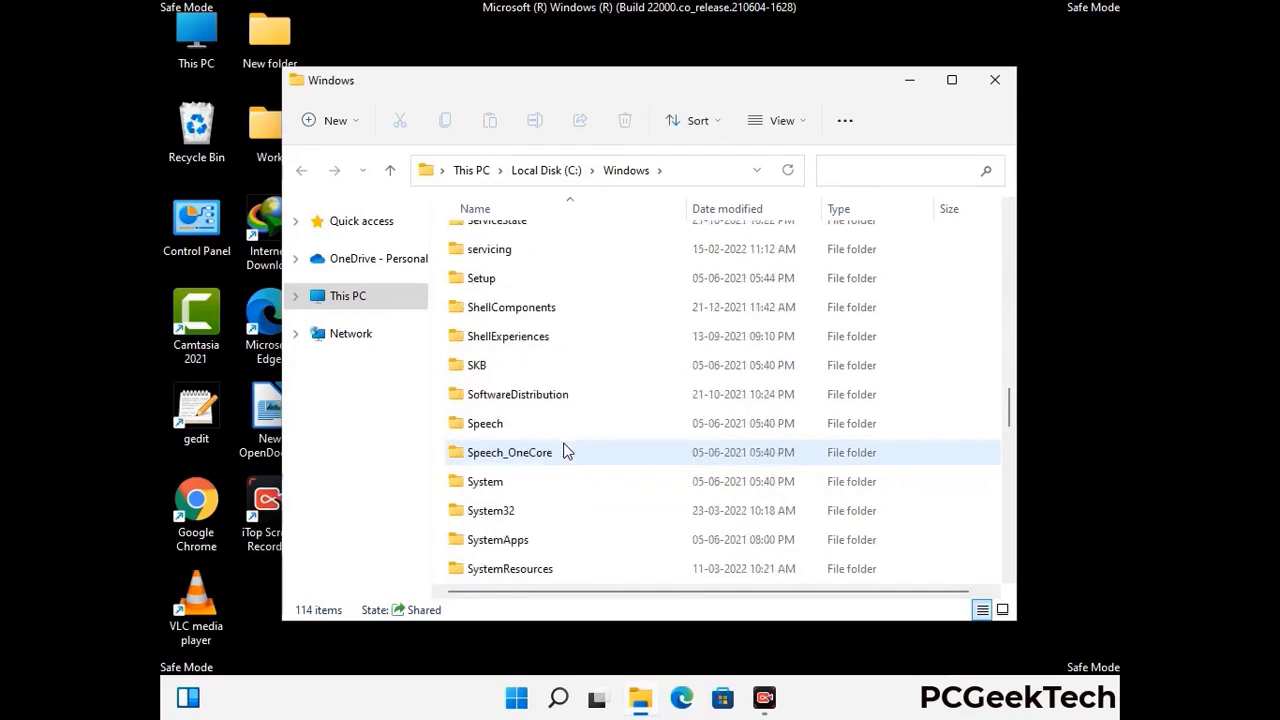
{"action": "scroll", "coordinate": [563, 452], "scroll_direction": "down", "scroll_amount": 7}
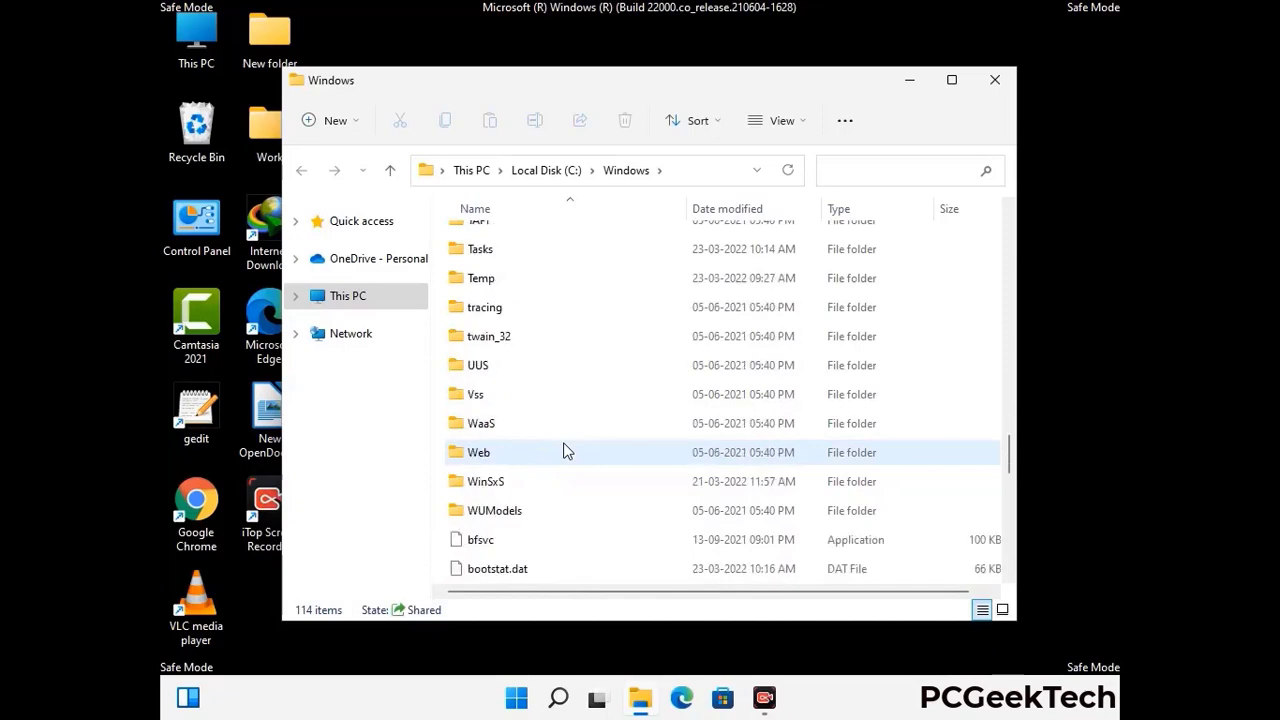
{"action": "scroll", "coordinate": [563, 452], "scroll_direction": "down", "scroll_amount": 7}
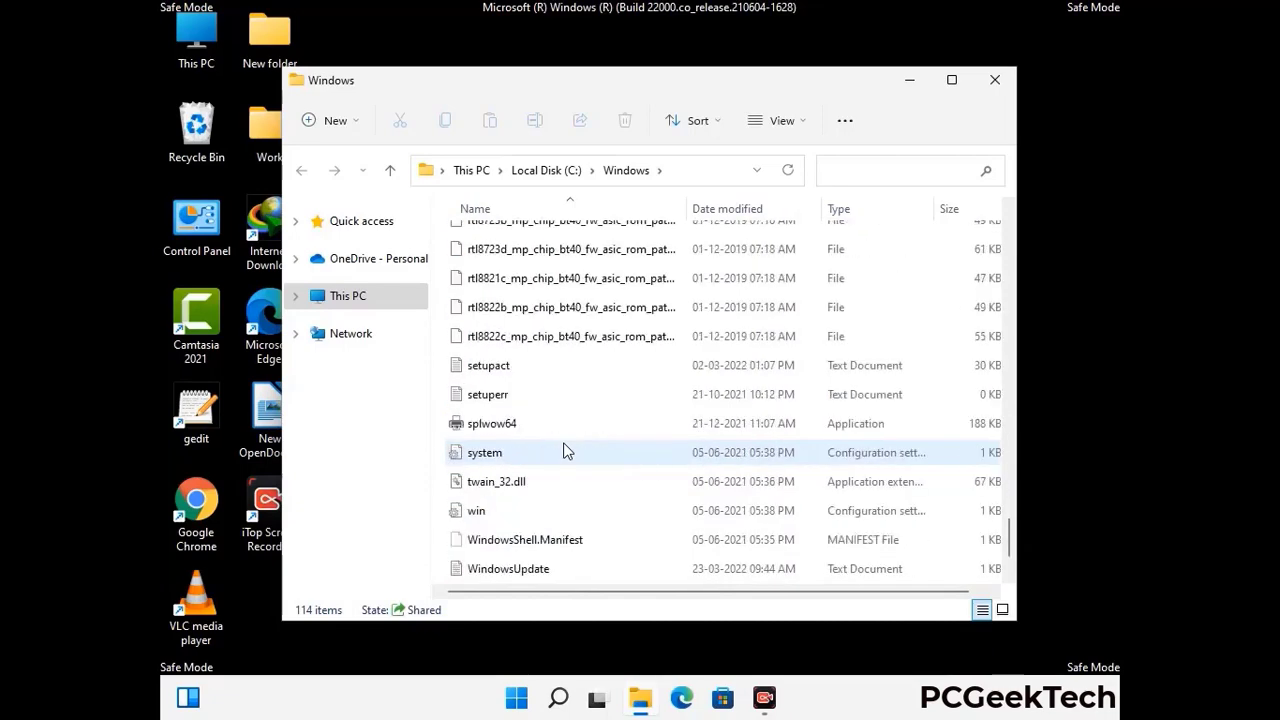
{"action": "scroll", "coordinate": [563, 452], "scroll_direction": "up", "scroll_amount": 12}
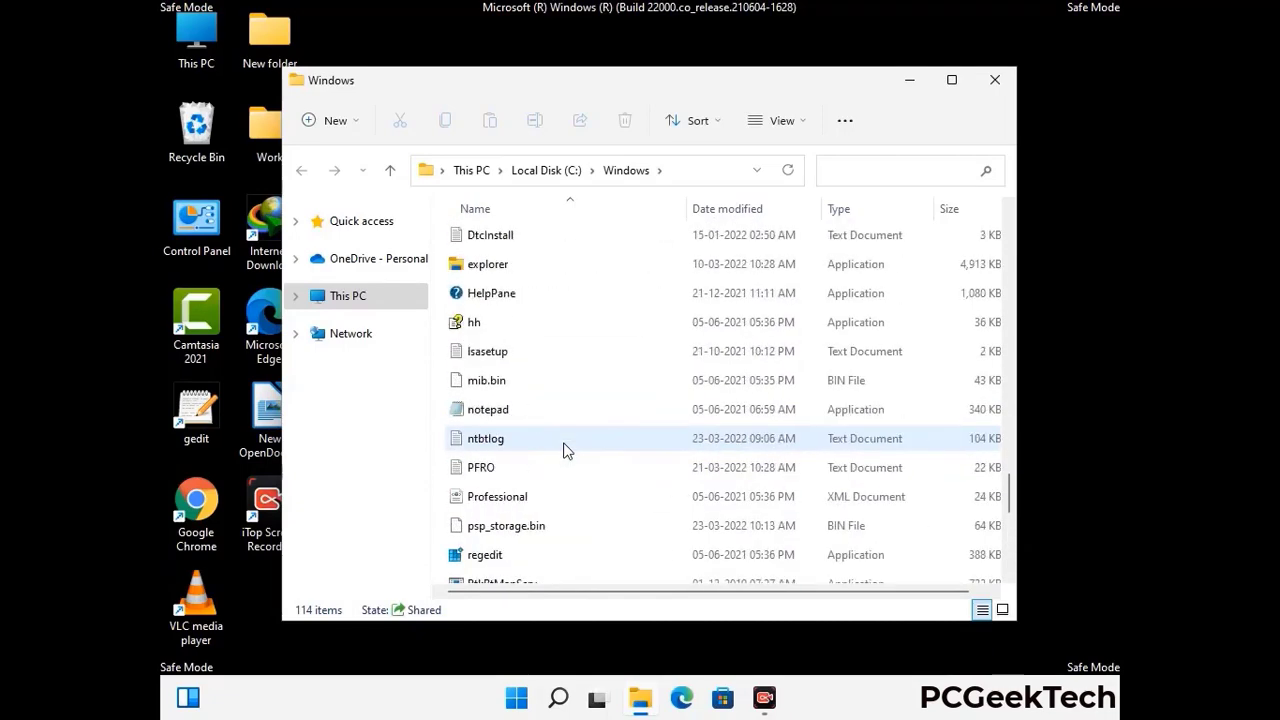
{"action": "scroll", "coordinate": [563, 452], "scroll_direction": "up", "scroll_amount": 3}
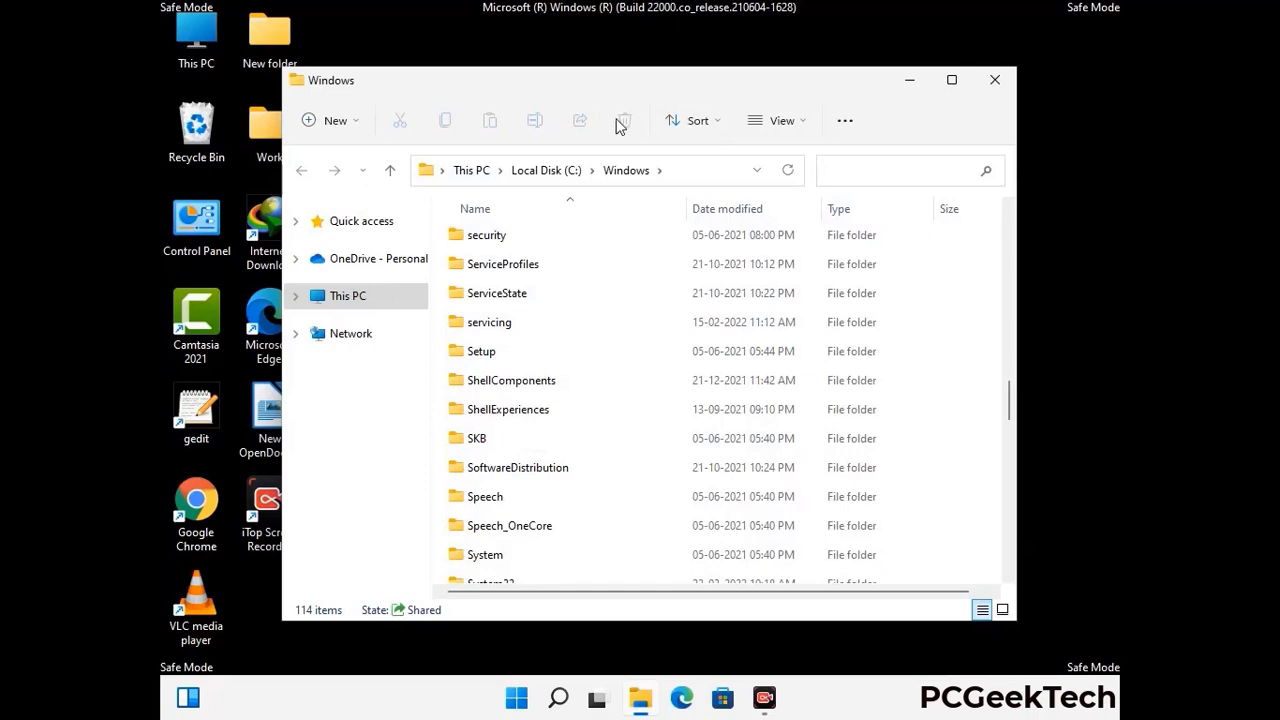
{"action": "left_click", "coordinate": [1004, 84]}
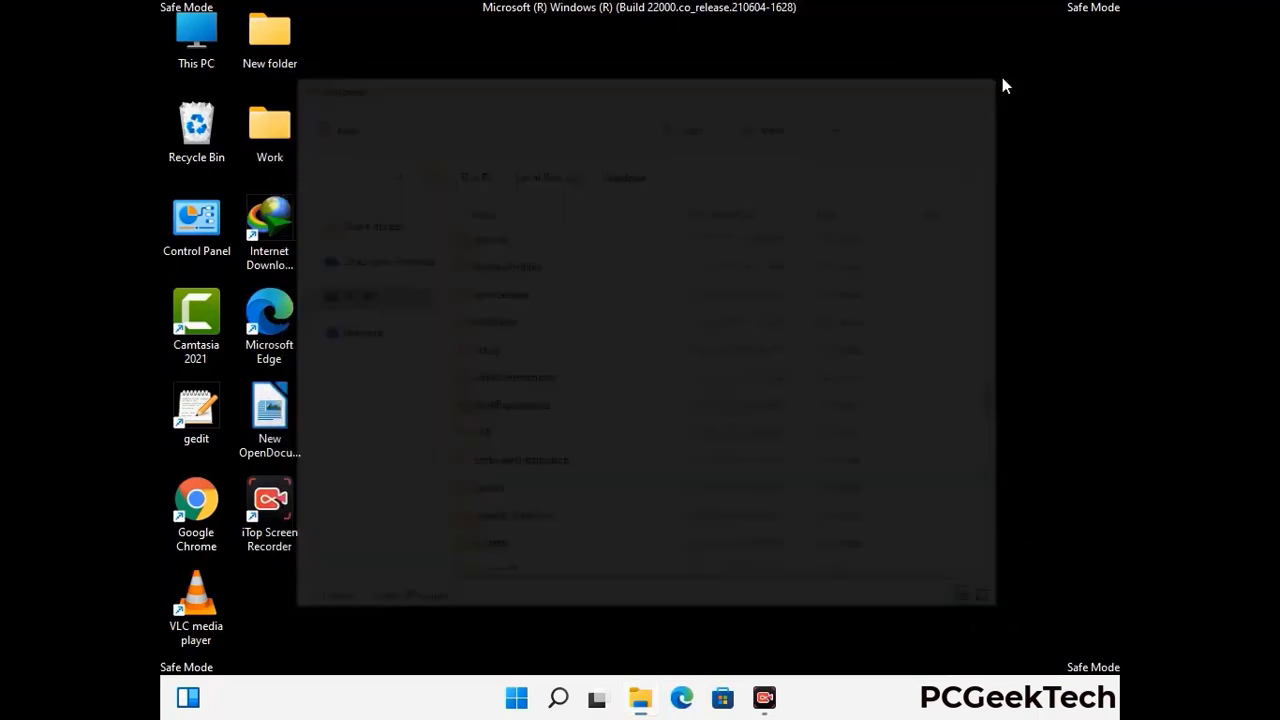
Open the user's Temp folder by running %temp%
{"action": "key", "text": "super+r"}
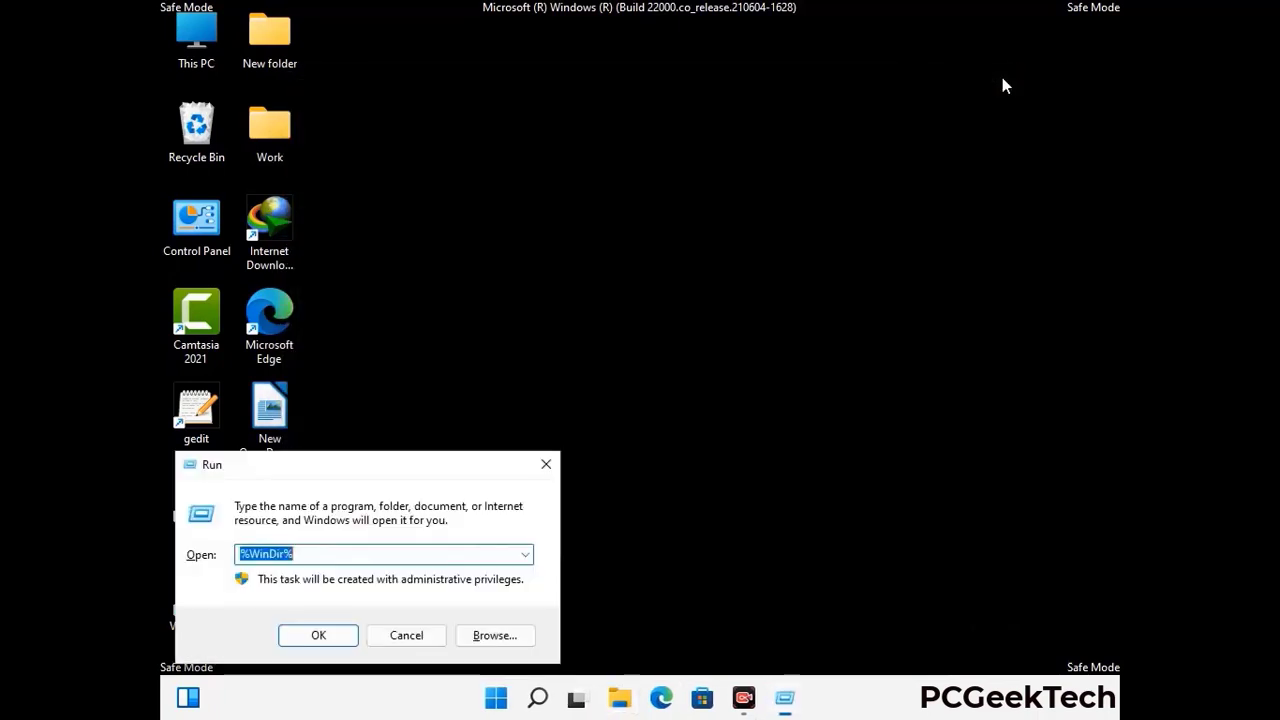
{"action": "left_click_drag", "start_coordinate": [426, 474], "coordinate": [727, 172]}
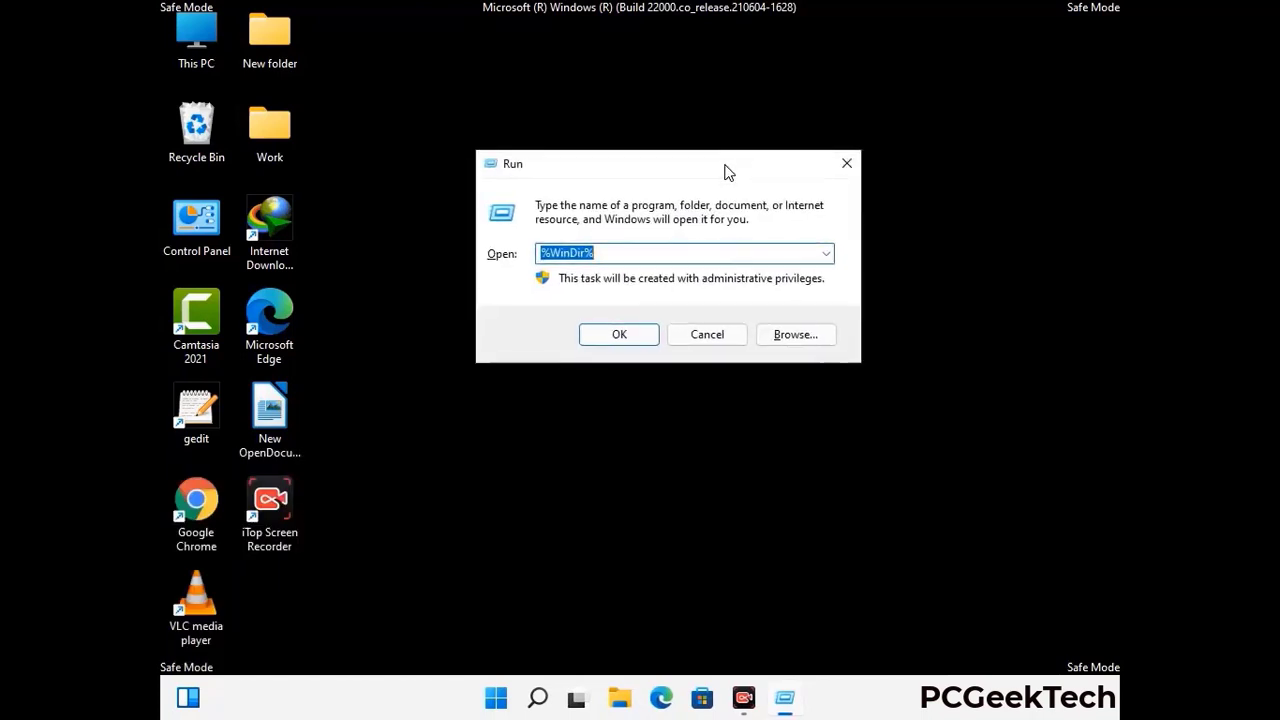
{"action": "type", "text": "%temp%"}
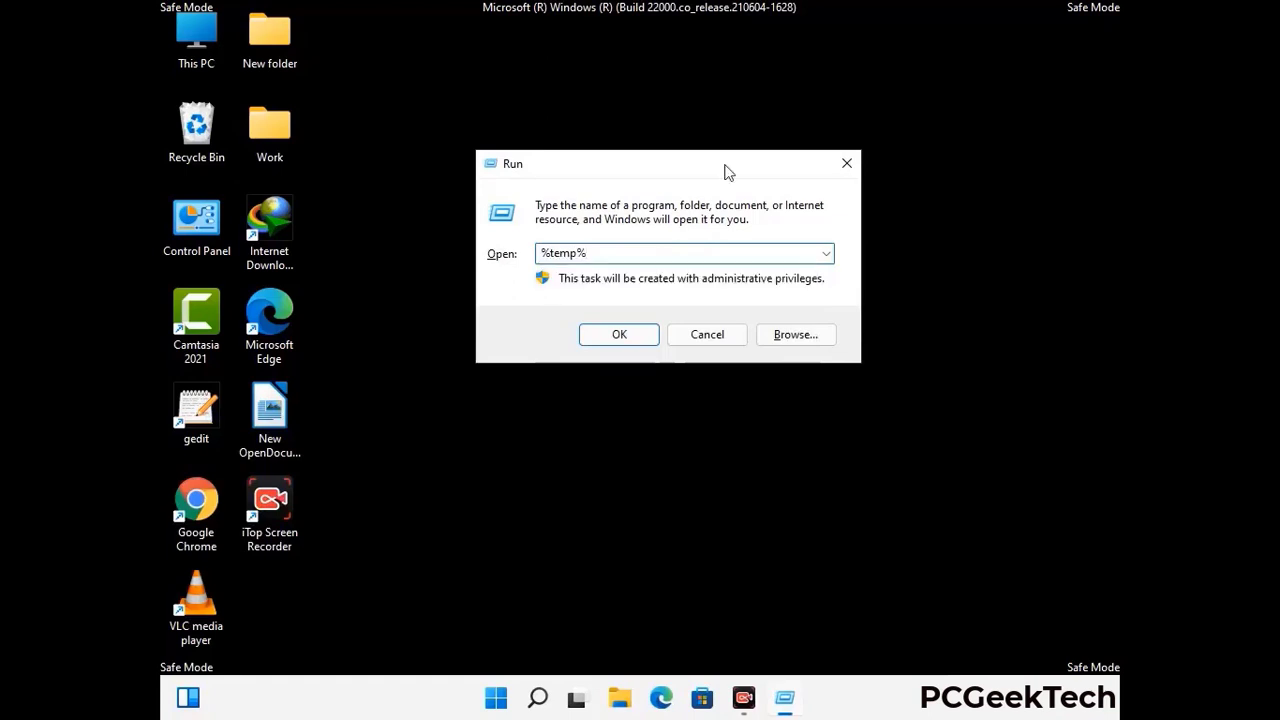
{"action": "left_click", "coordinate": [640, 332]}
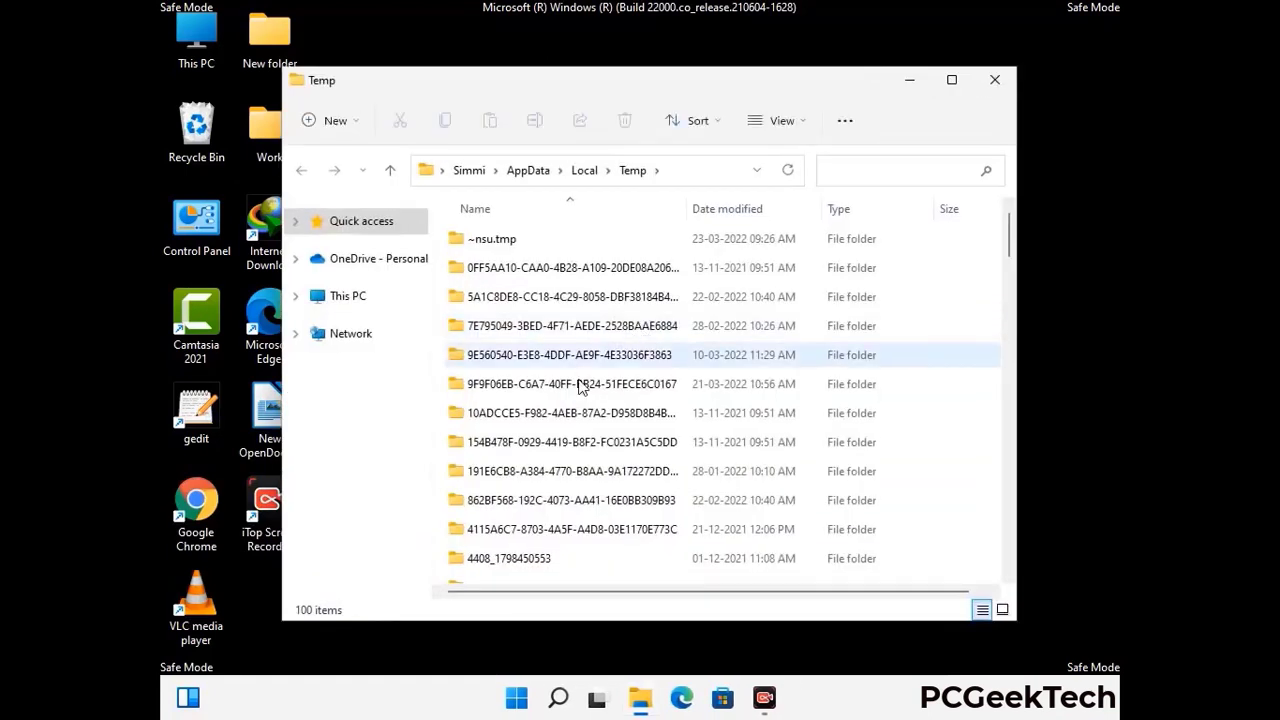
Select all 100 Temp items, delete them, and close the window
{"action": "left_click", "coordinate": [580, 385]}
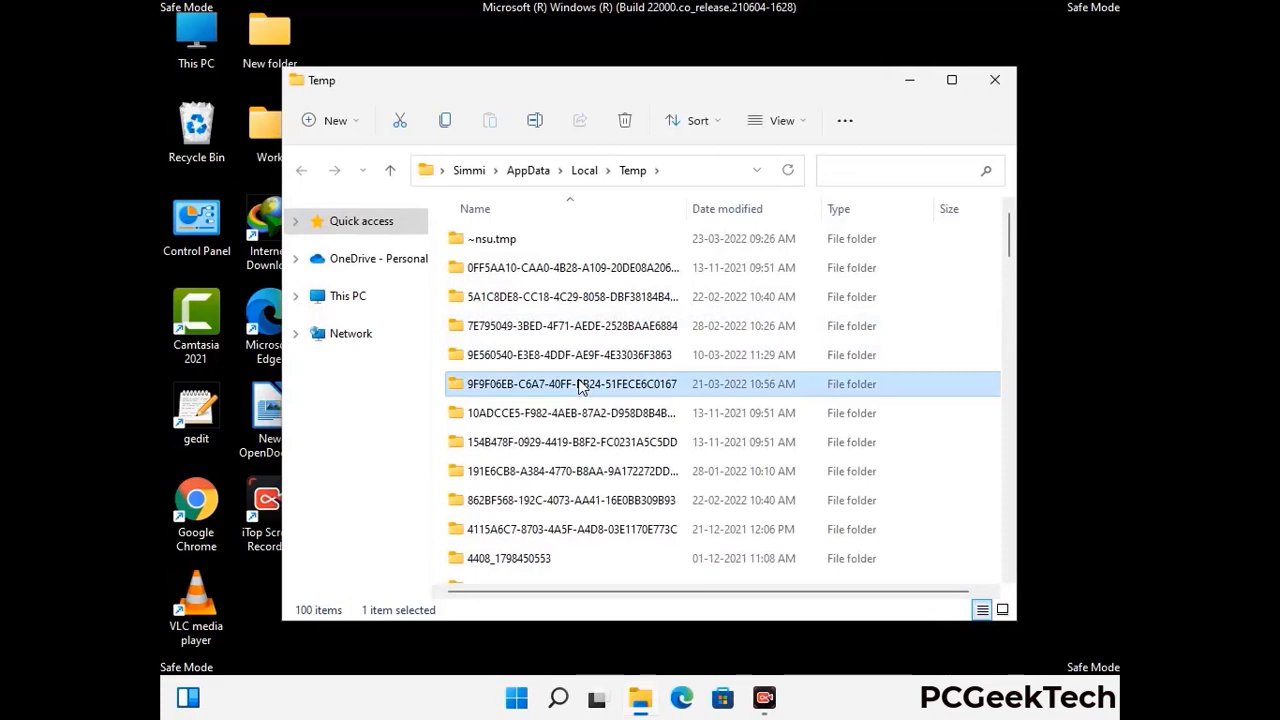
{"action": "key", "text": "ctrl+a"}
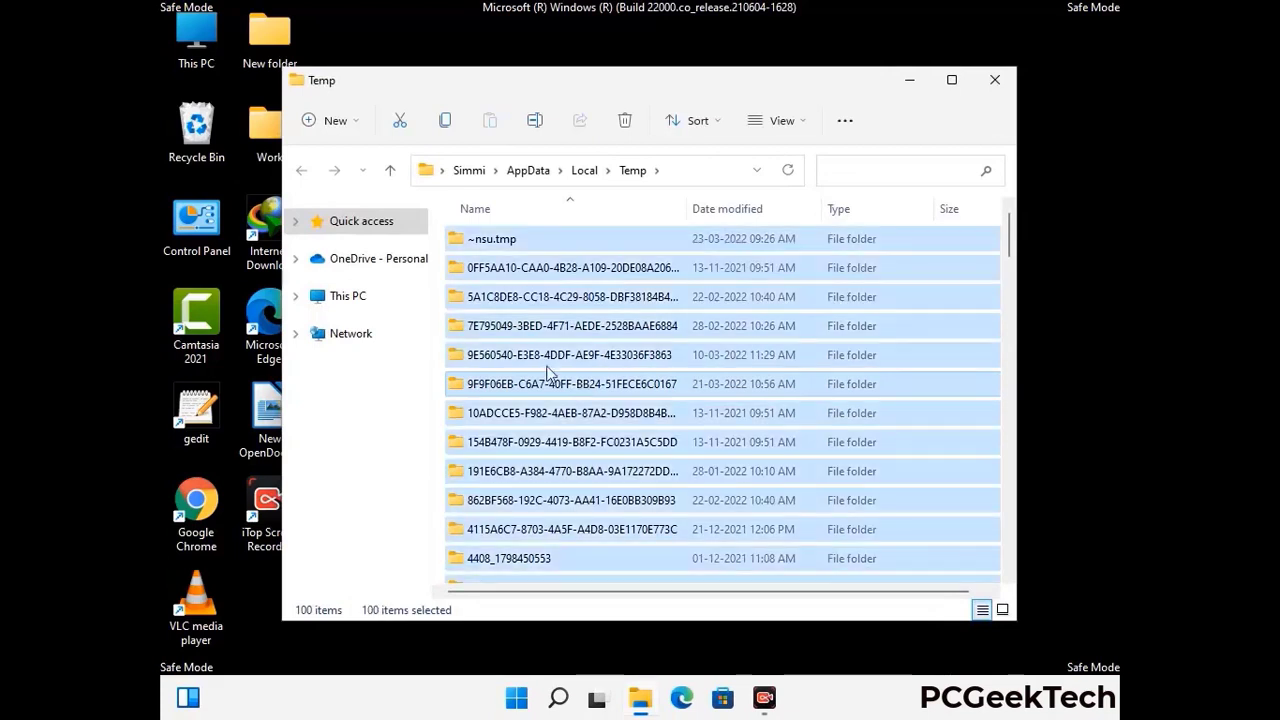
{"action": "left_click", "coordinate": [626, 121]}
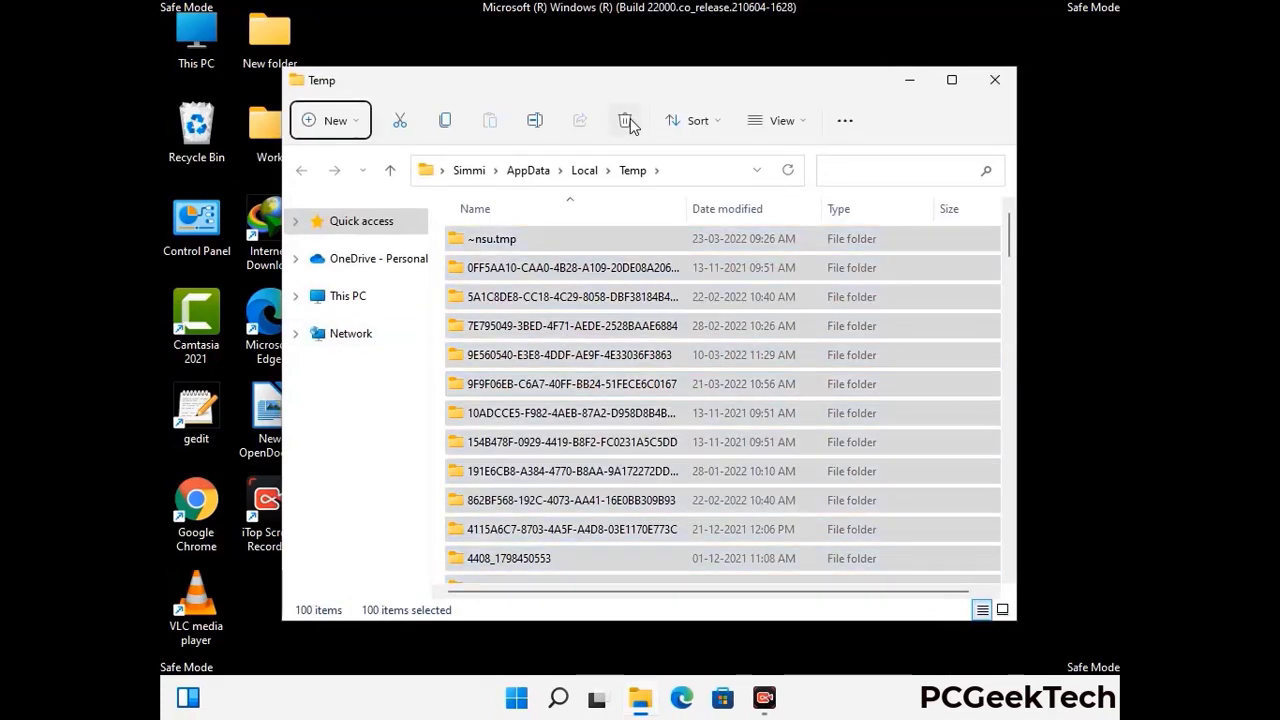
{"action": "left_click", "coordinate": [995, 80]}
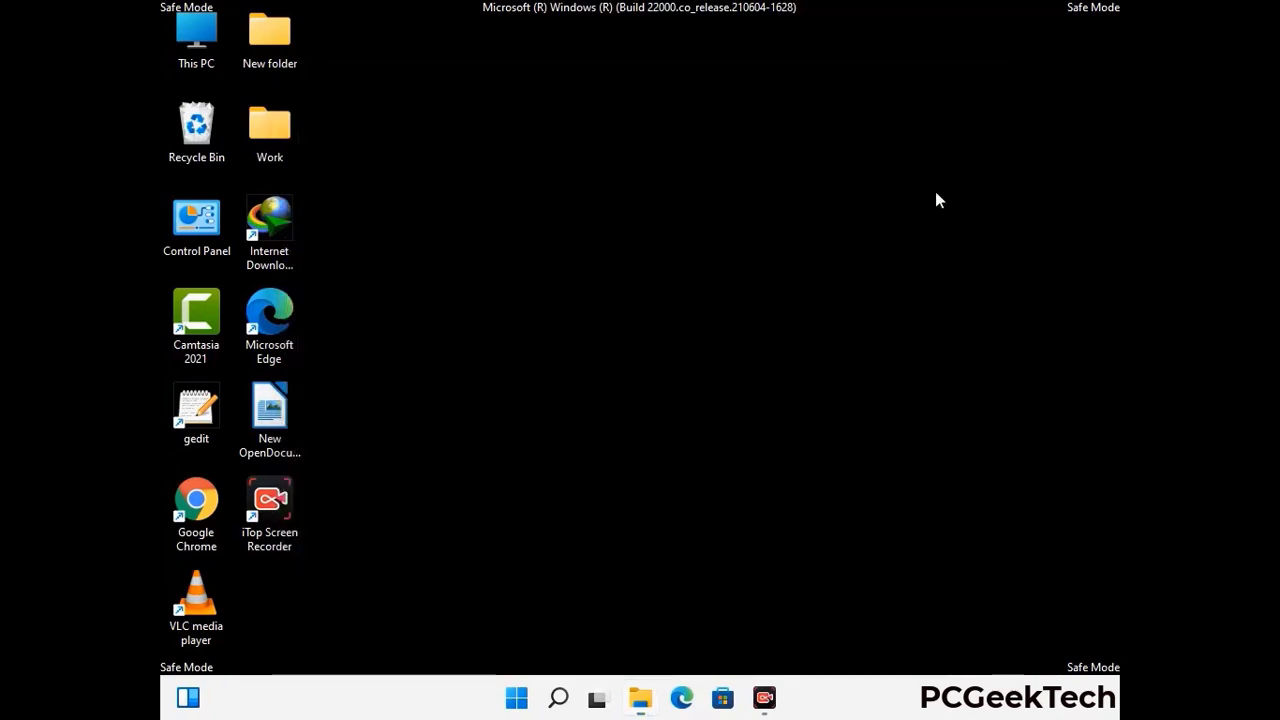
Run temp to open C:\Windows\Temp, delete all six items, and close the window
{"action": "key", "text": "super+r"}
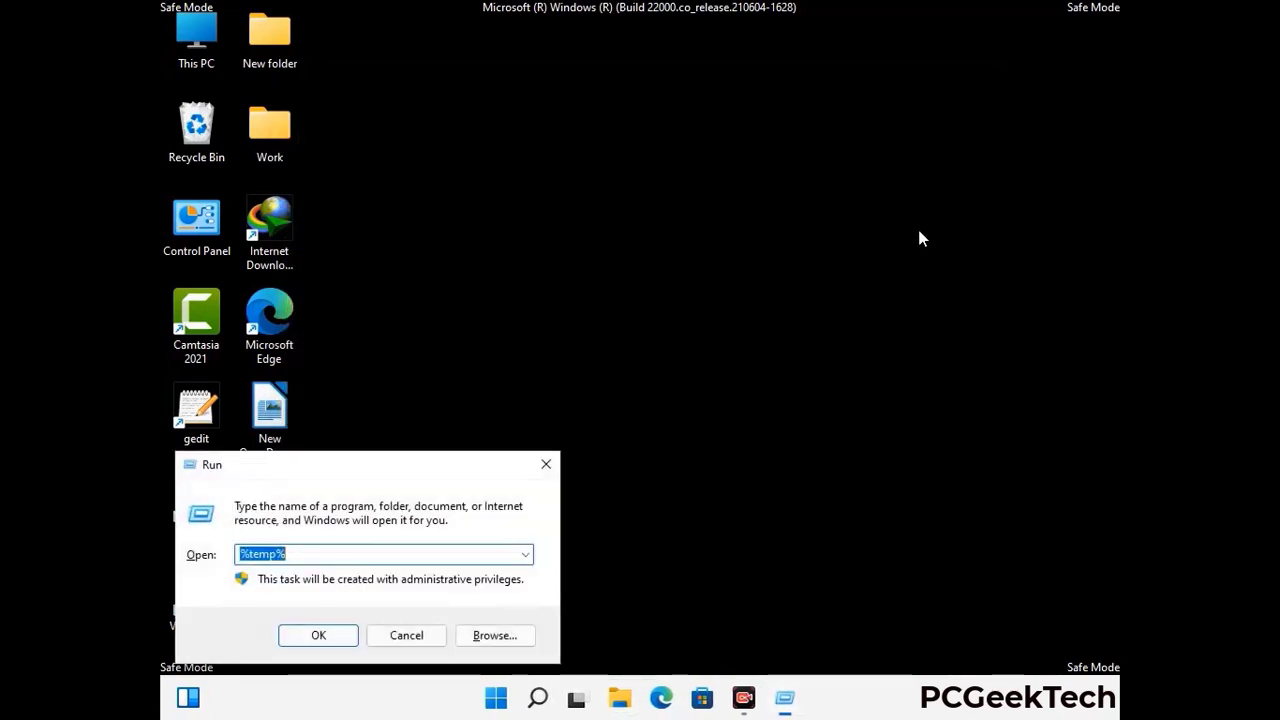
{"action": "left_click_drag", "start_coordinate": [434, 464], "coordinate": [729, 182]}
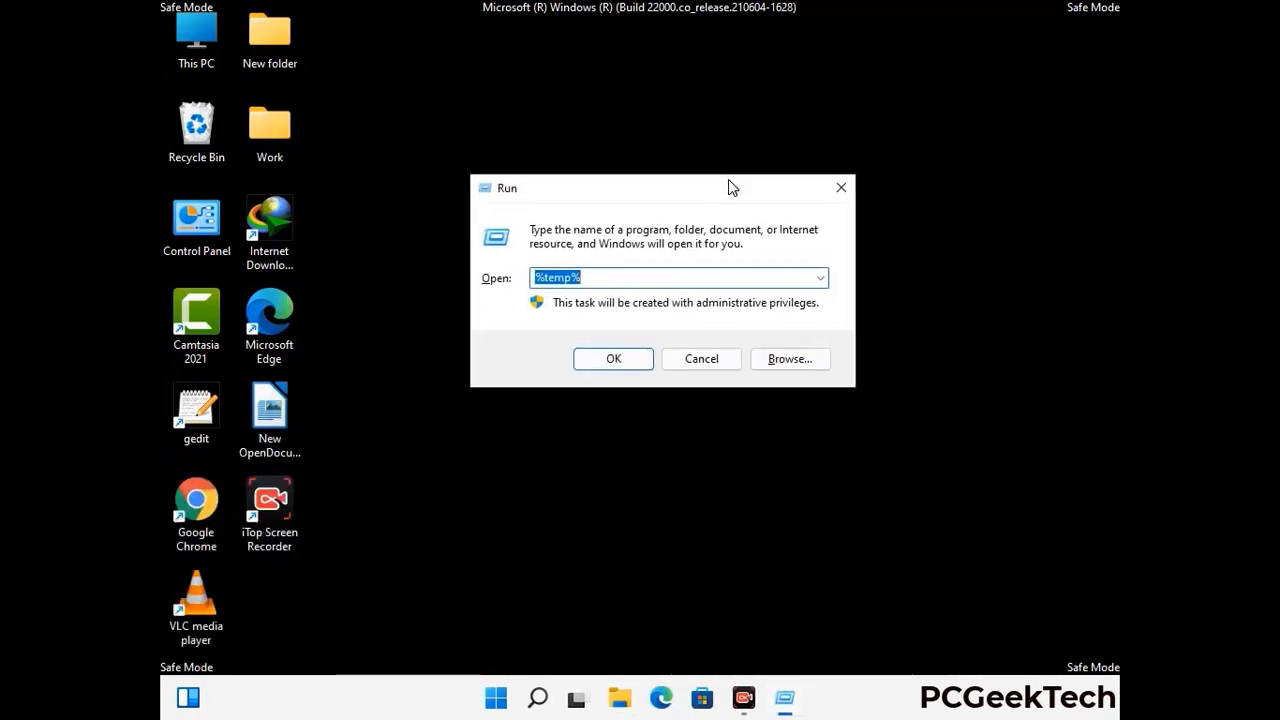
{"action": "type", "text": "temp"}
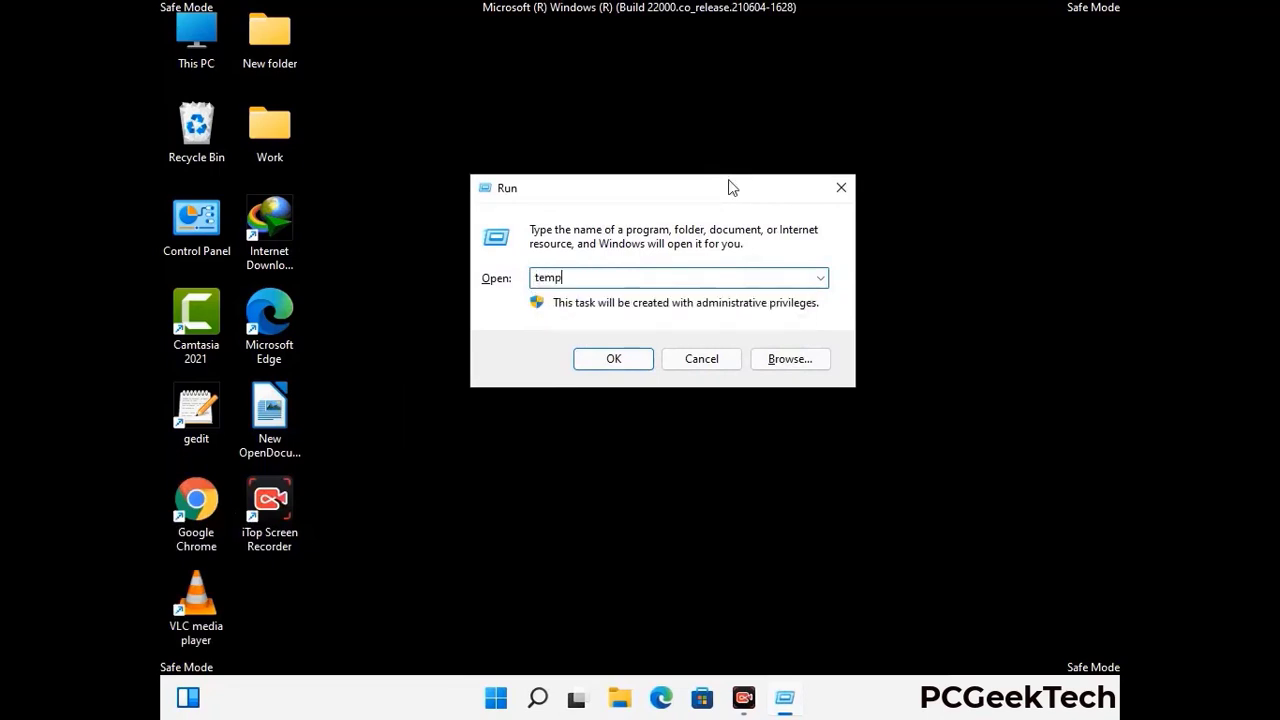
{"action": "key", "text": "Return"}
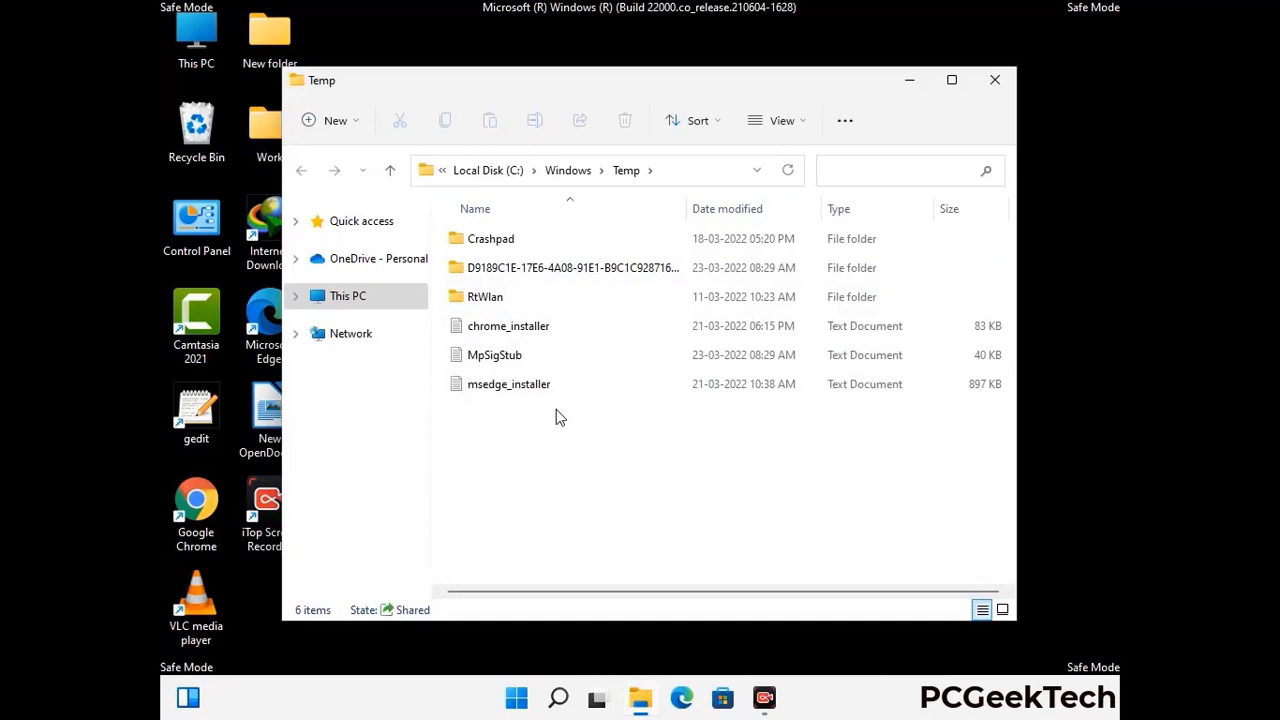
{"action": "key", "text": "ctrl+a"}
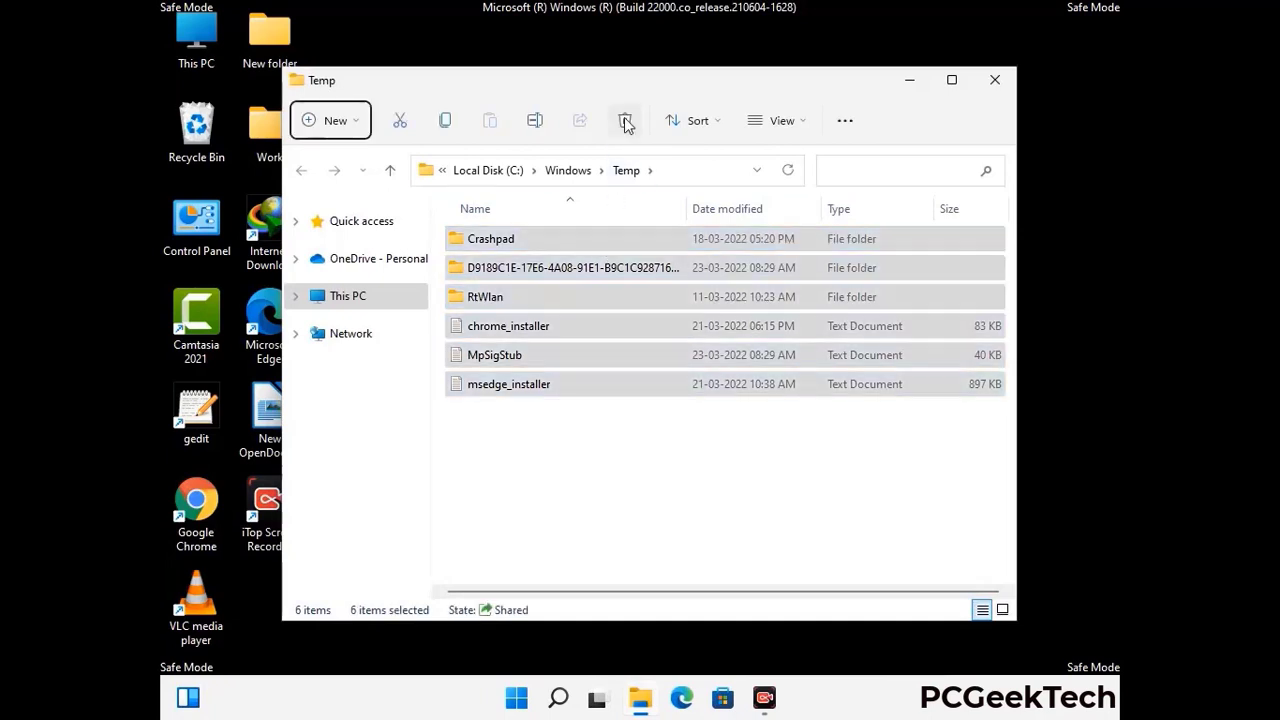
{"action": "left_click", "coordinate": [625, 121]}
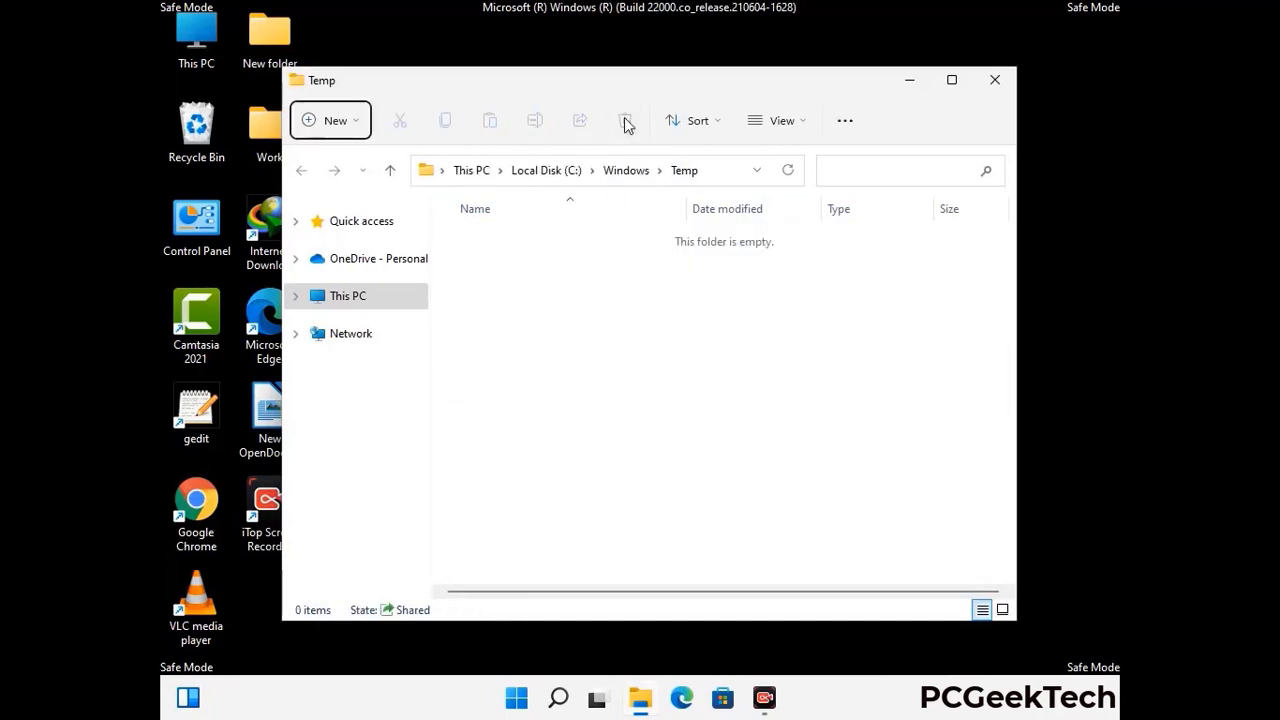
{"action": "left_click", "coordinate": [1000, 84]}
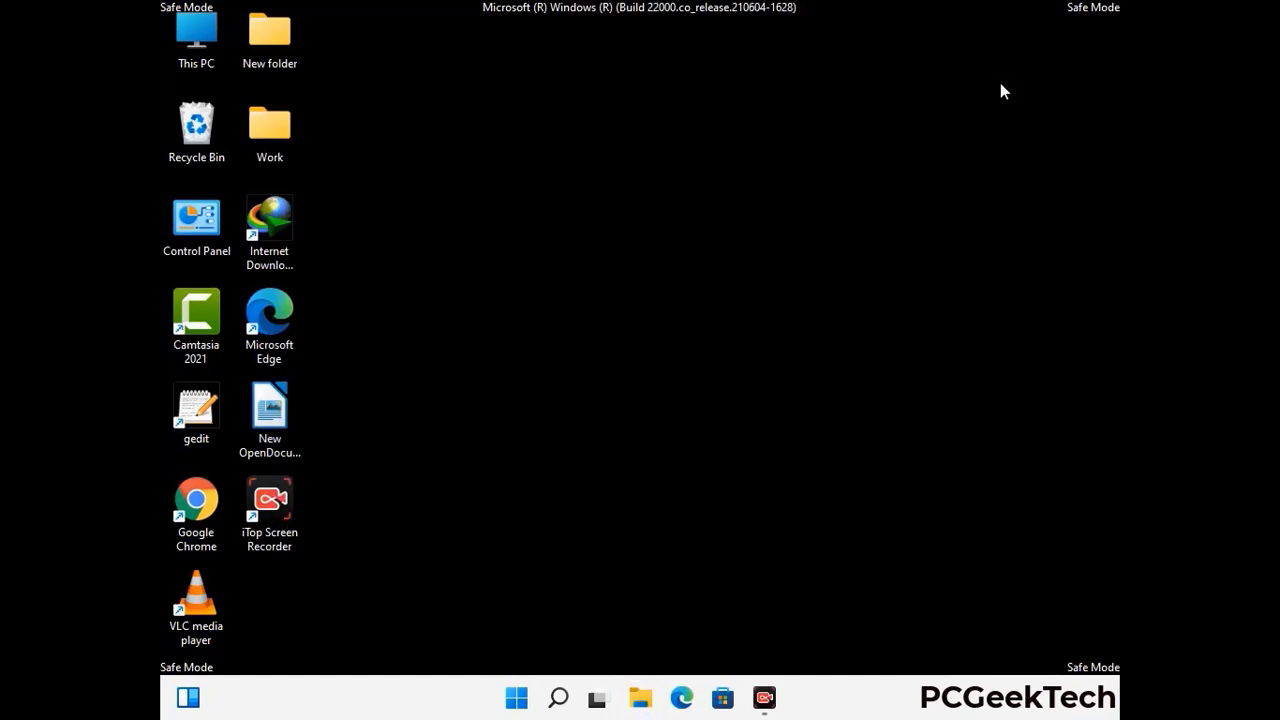
Launch Registry Editor by running regedit
{"action": "key", "text": "super+r"}
{"action": "left_click_drag", "start_coordinate": [390, 466], "coordinate": [666, 161]}
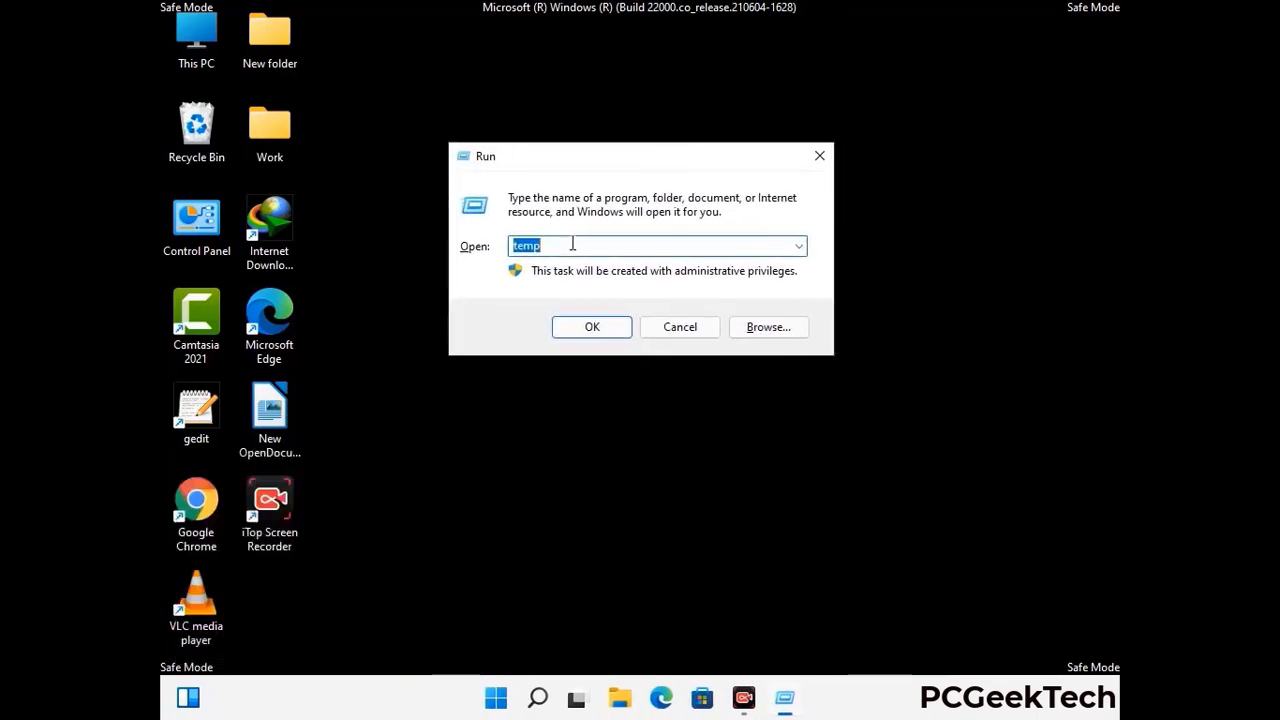
{"action": "type", "text": "regedit"}
{"action": "key", "text": "Return"}
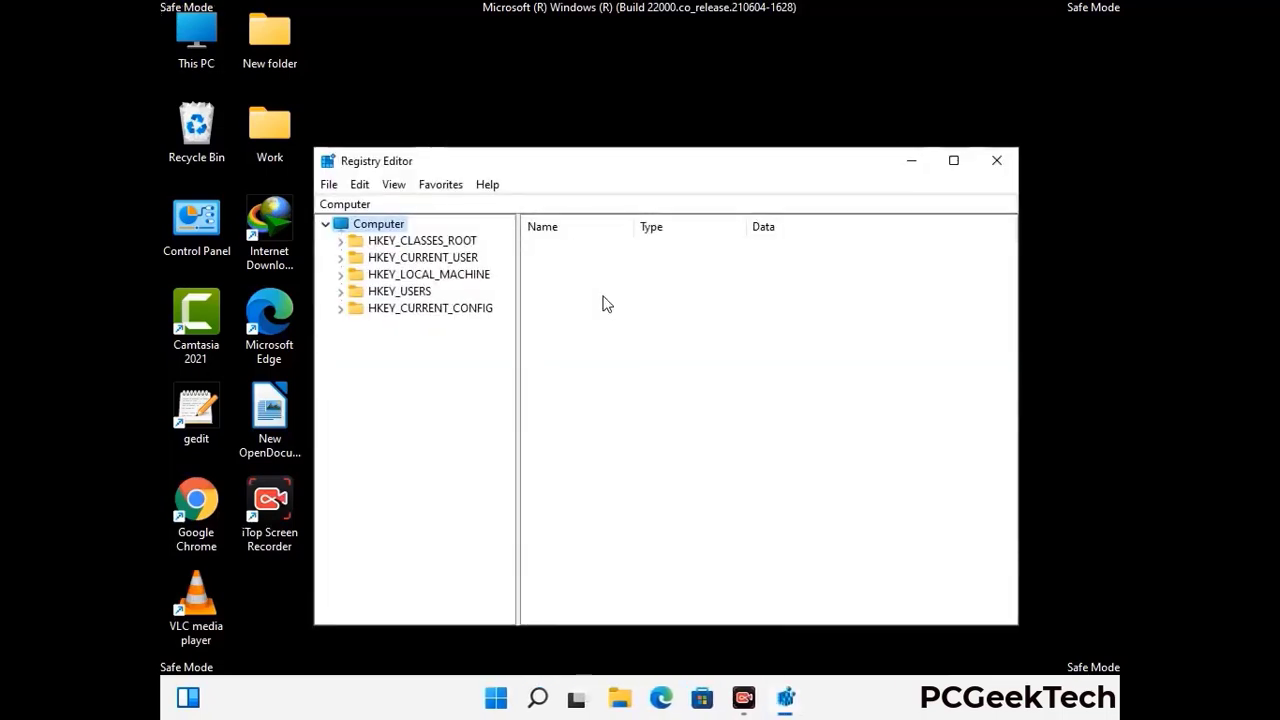
Expand HKEY_CURRENT_USER, then Software, then Microsoft in the key tree
{"action": "left_click", "coordinate": [428, 274]}
{"action": "left_click", "coordinate": [340, 257]}
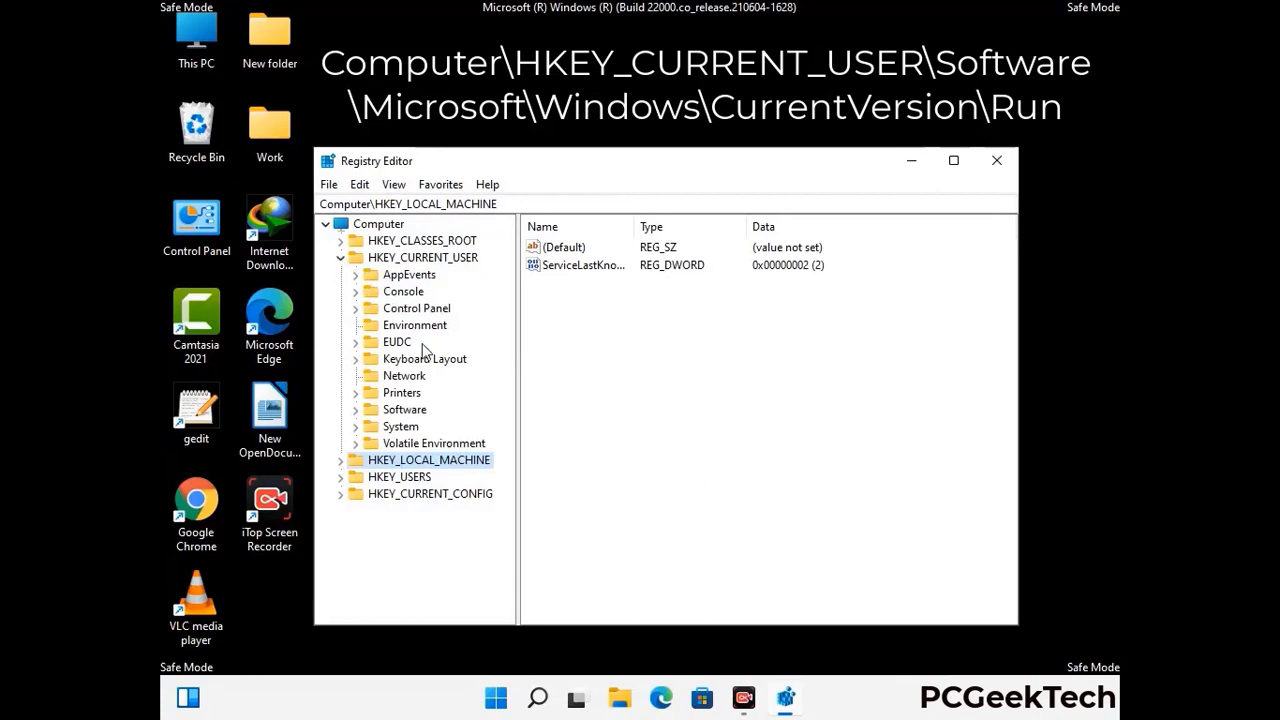
{"action": "left_click", "coordinate": [402, 412]}
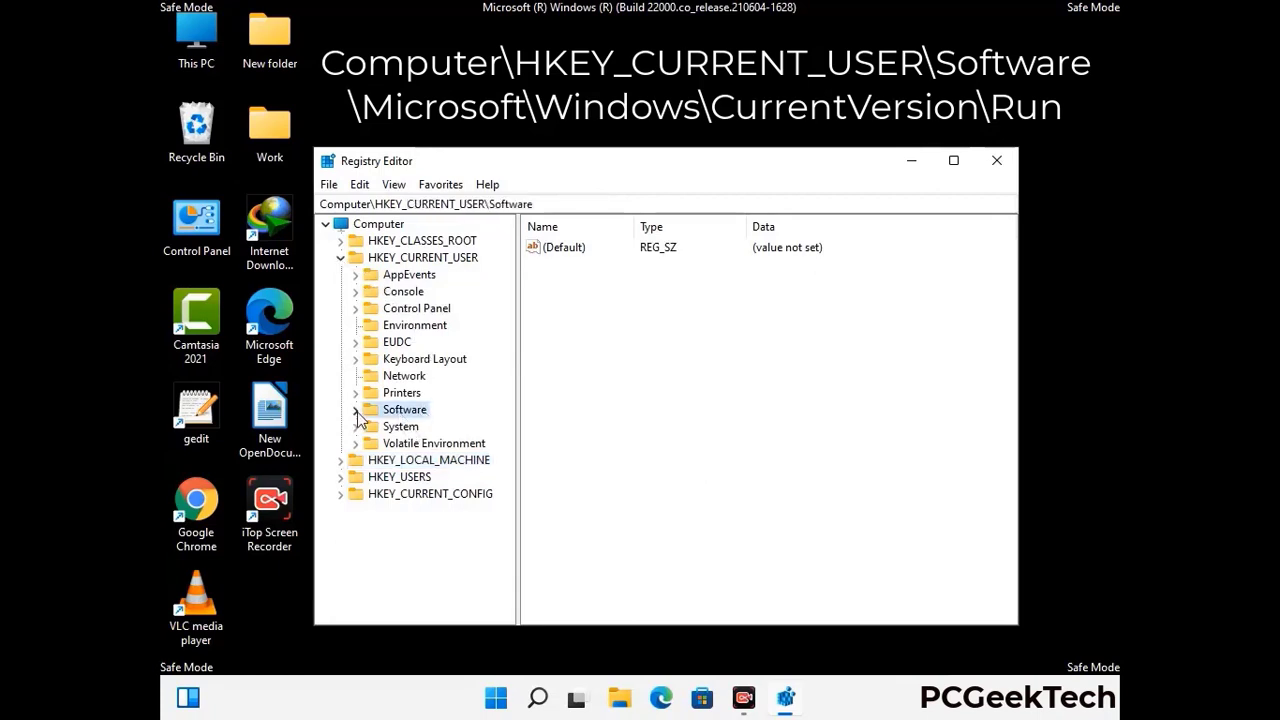
{"action": "left_click", "coordinate": [354, 410]}
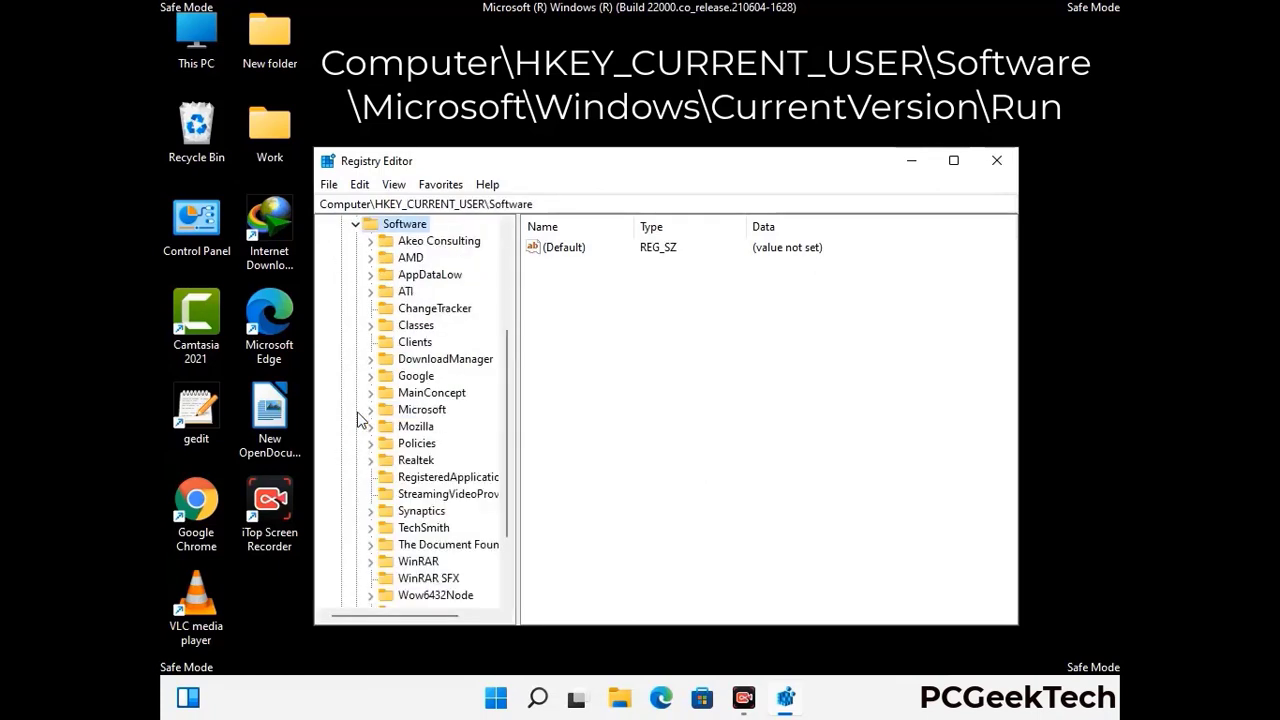
{"action": "double_click", "coordinate": [418, 411]}
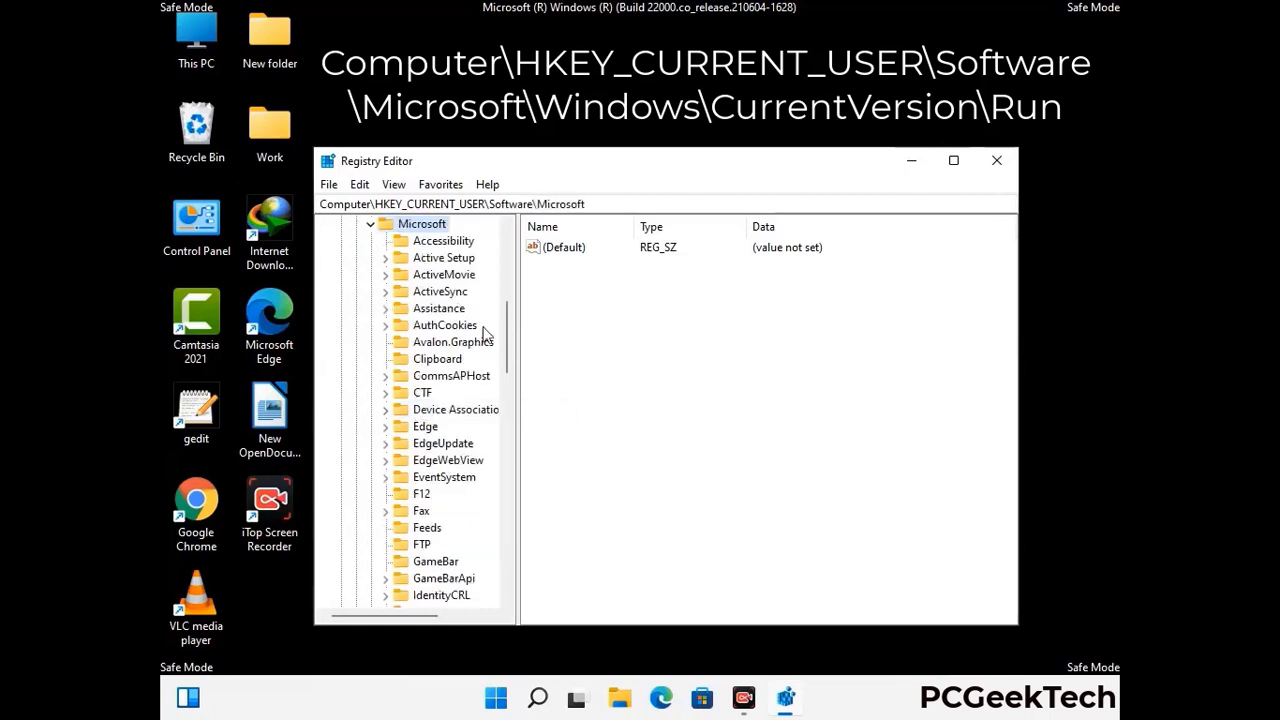
Drill down to Windows\CurrentVersion to reveal its subkeys, including Run
{"action": "scroll", "coordinate": [463, 437], "scroll_direction": "down", "scroll_amount": 2}
{"action": "scroll", "coordinate": [463, 437], "scroll_direction": "down", "scroll_amount": 2}
{"action": "scroll", "coordinate": [463, 437], "scroll_direction": "down", "scroll_amount": 1}
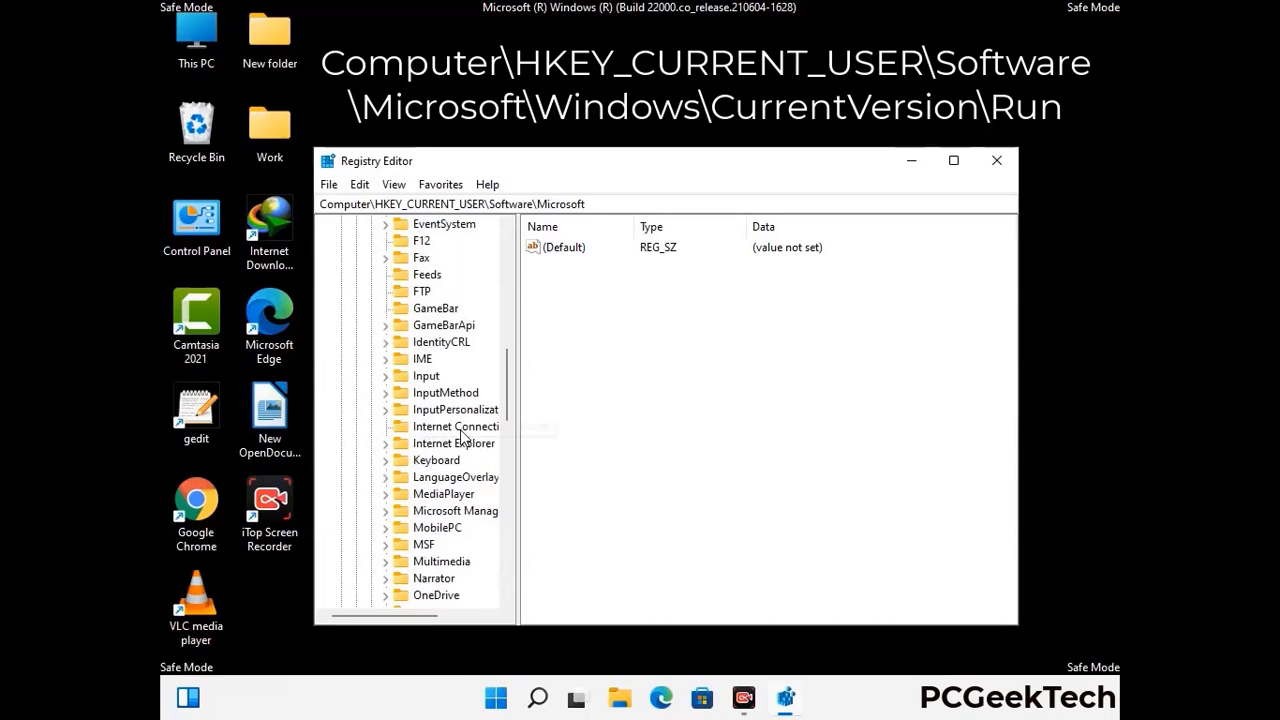
{"action": "scroll", "coordinate": [463, 437], "scroll_direction": "down", "scroll_amount": 2}
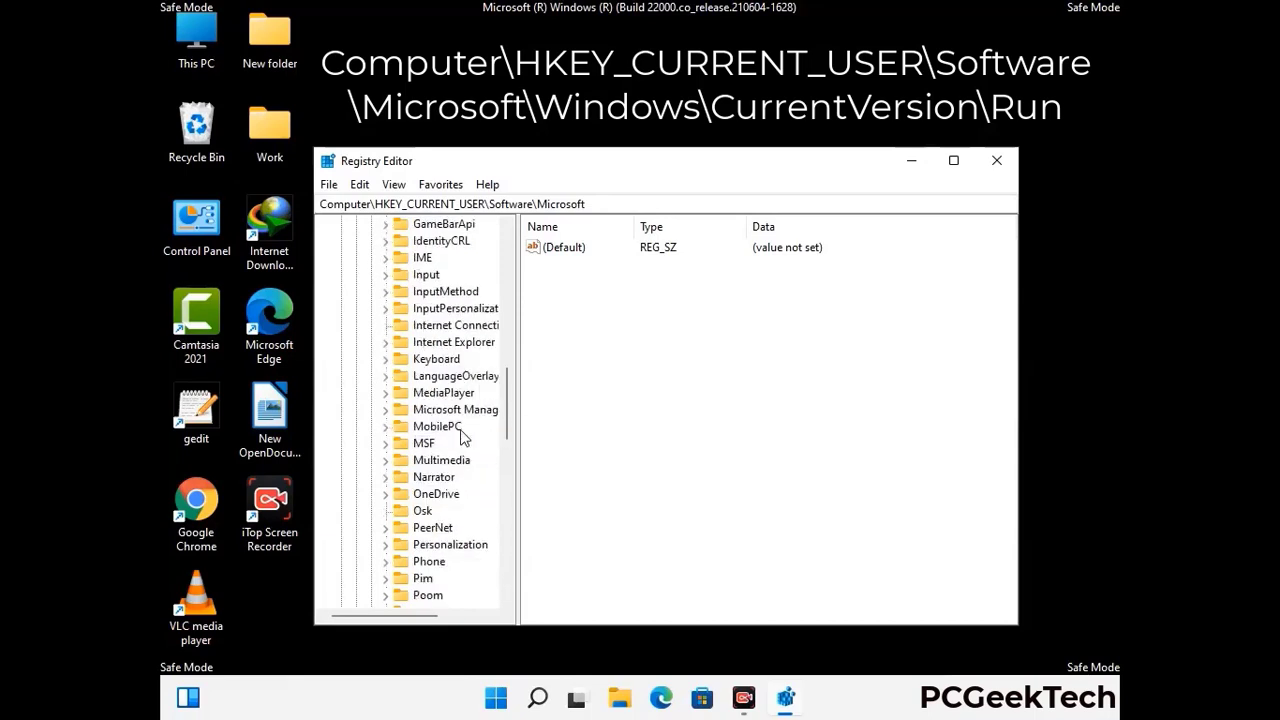
{"action": "scroll", "coordinate": [463, 437], "scroll_direction": "down", "scroll_amount": 7}
{"action": "scroll", "coordinate": [463, 437], "scroll_direction": "down", "scroll_amount": 3}
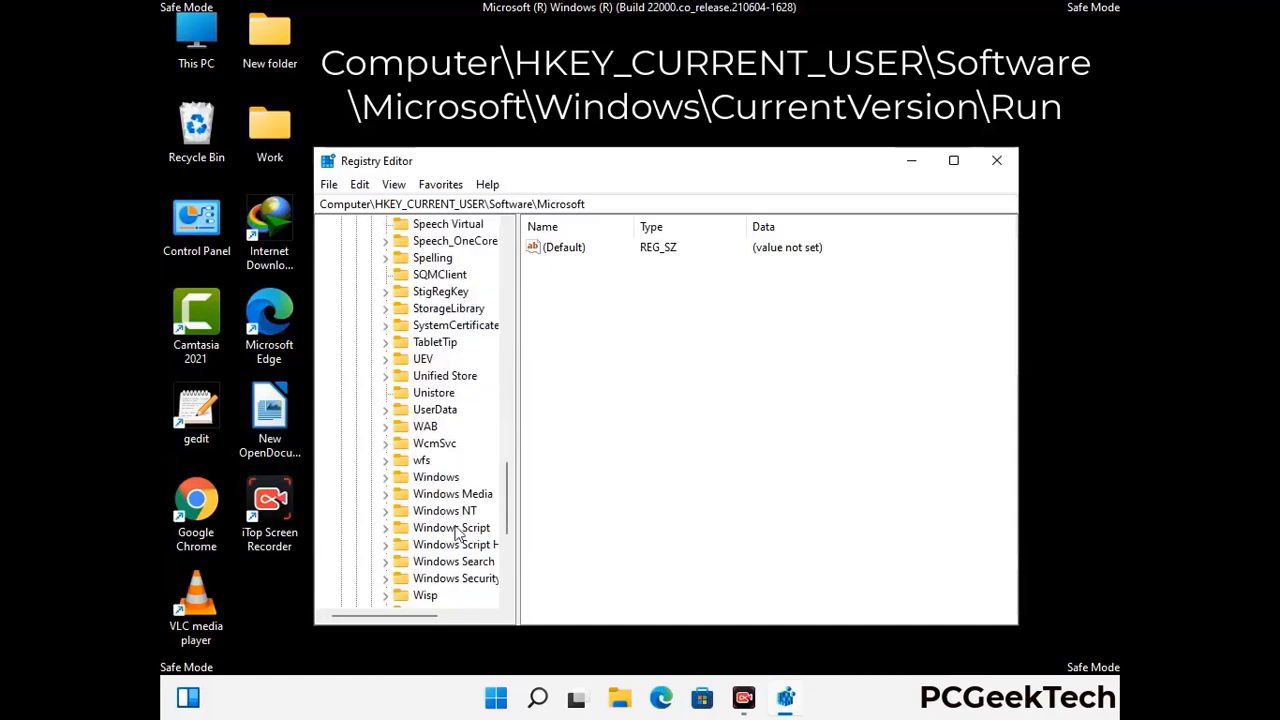
{"action": "double_click", "coordinate": [450, 478]}
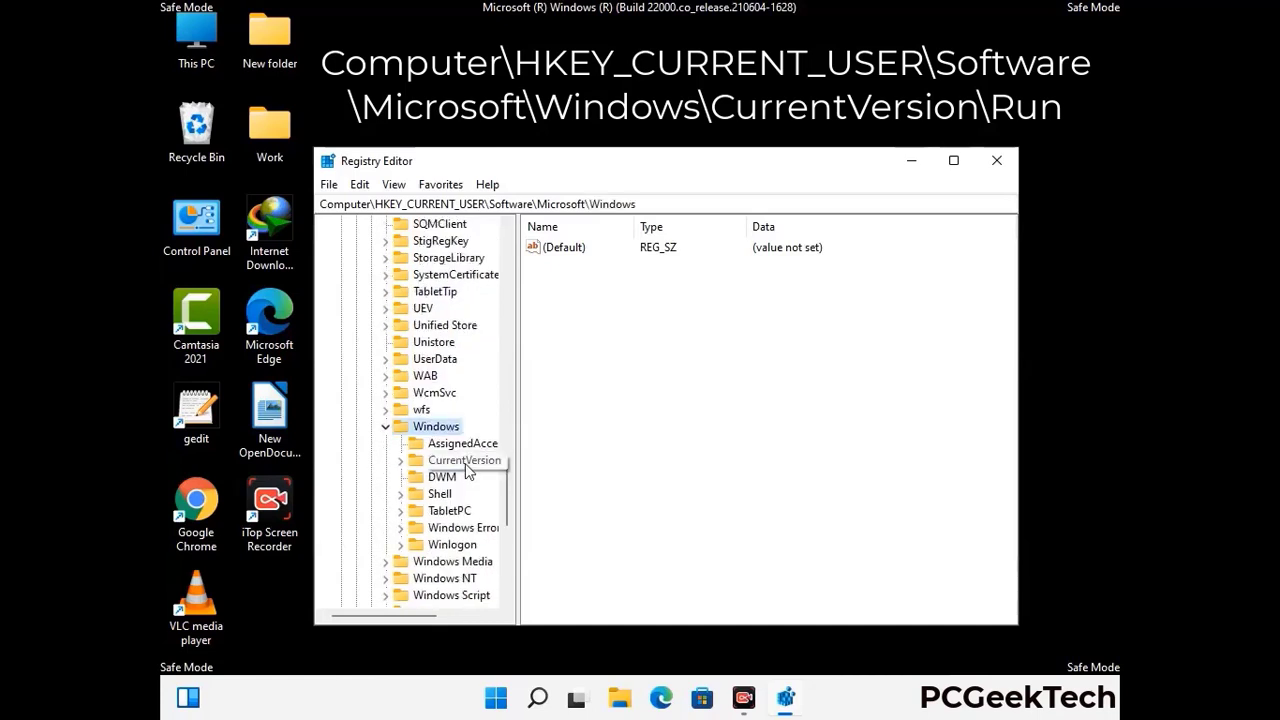
{"action": "double_click", "coordinate": [466, 466]}
{"action": "scroll", "coordinate": [460, 440], "scroll_direction": "down", "scroll_amount": 5}
{"action": "scroll", "coordinate": [458, 435], "scroll_direction": "down", "scroll_amount": 4}
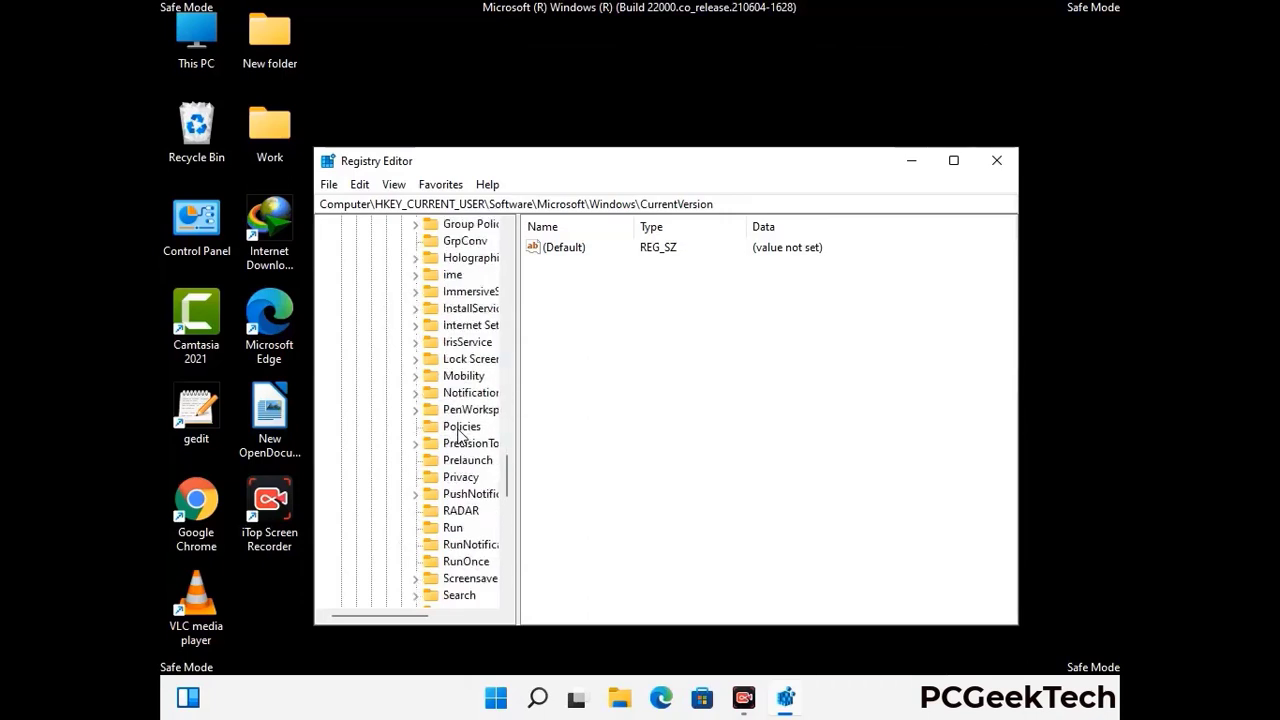
{"action": "scroll", "coordinate": [460, 435], "scroll_direction": "down", "scroll_amount": 1}
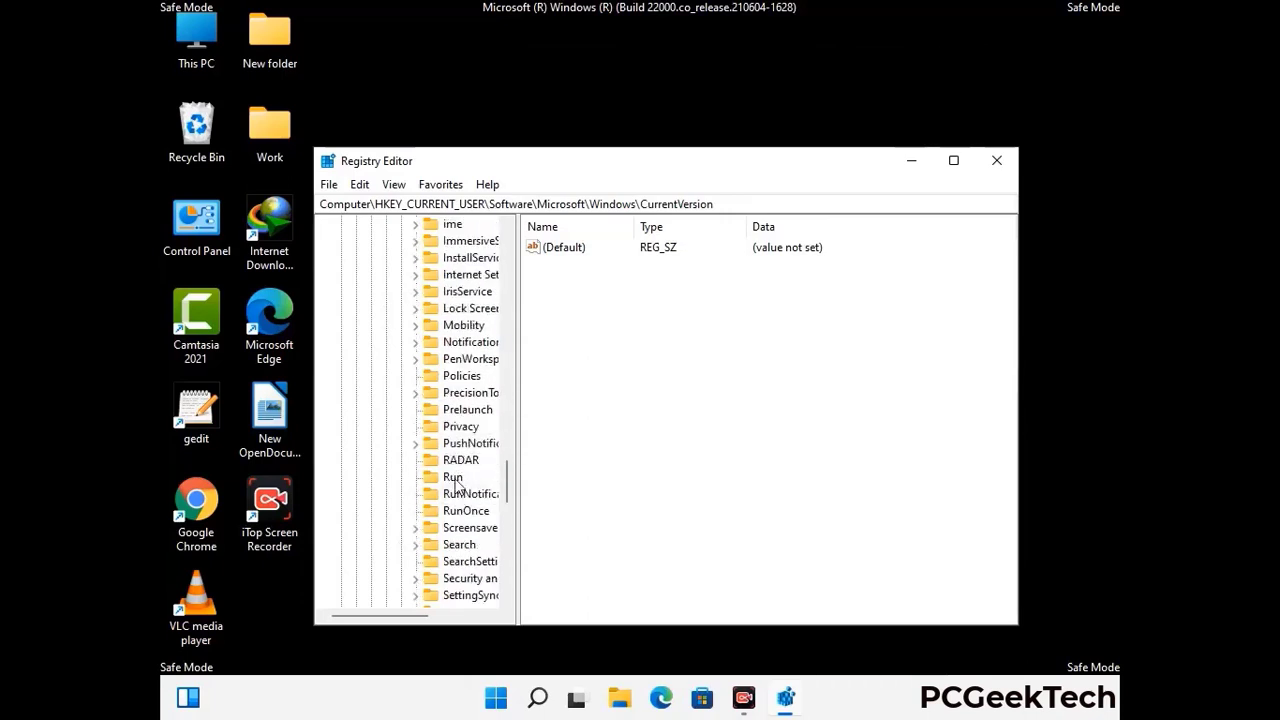
Delete the ScreenRec value from the Run key, keeping IDMan, MicrosoftEdge and OneDrive
{"action": "left_click", "coordinate": [454, 478]}
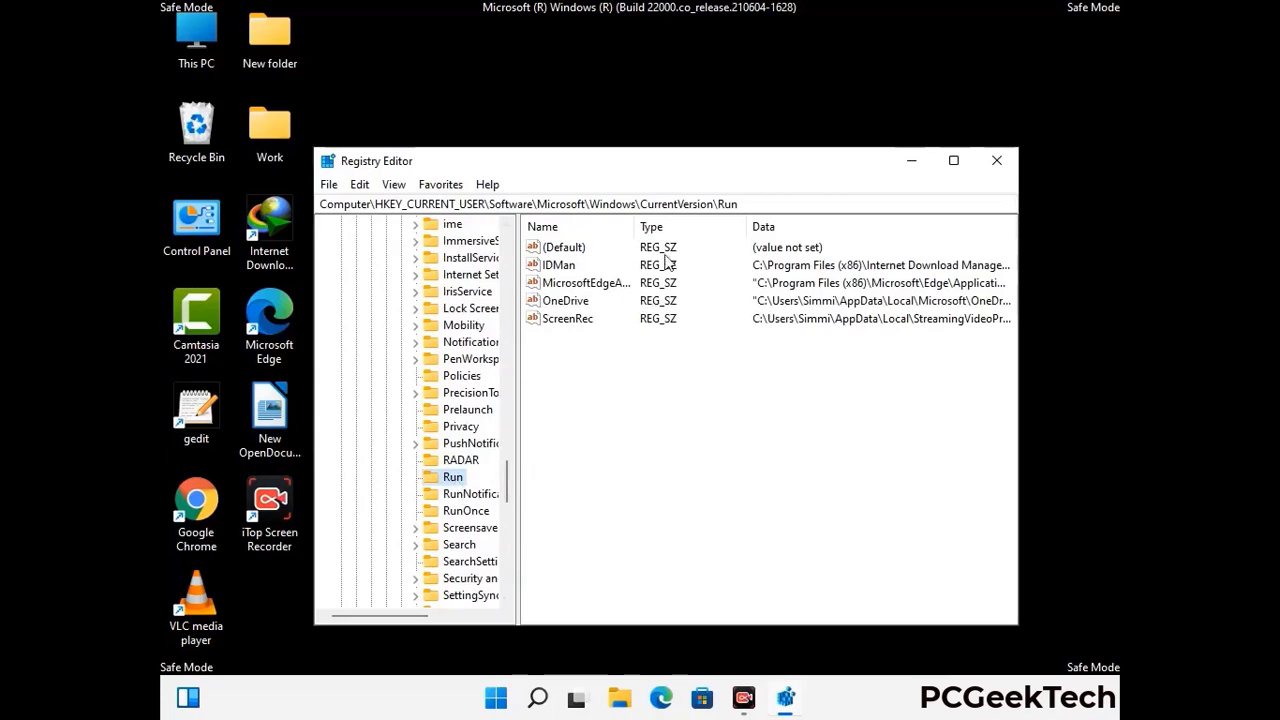
{"action": "left_click", "coordinate": [566, 320]}
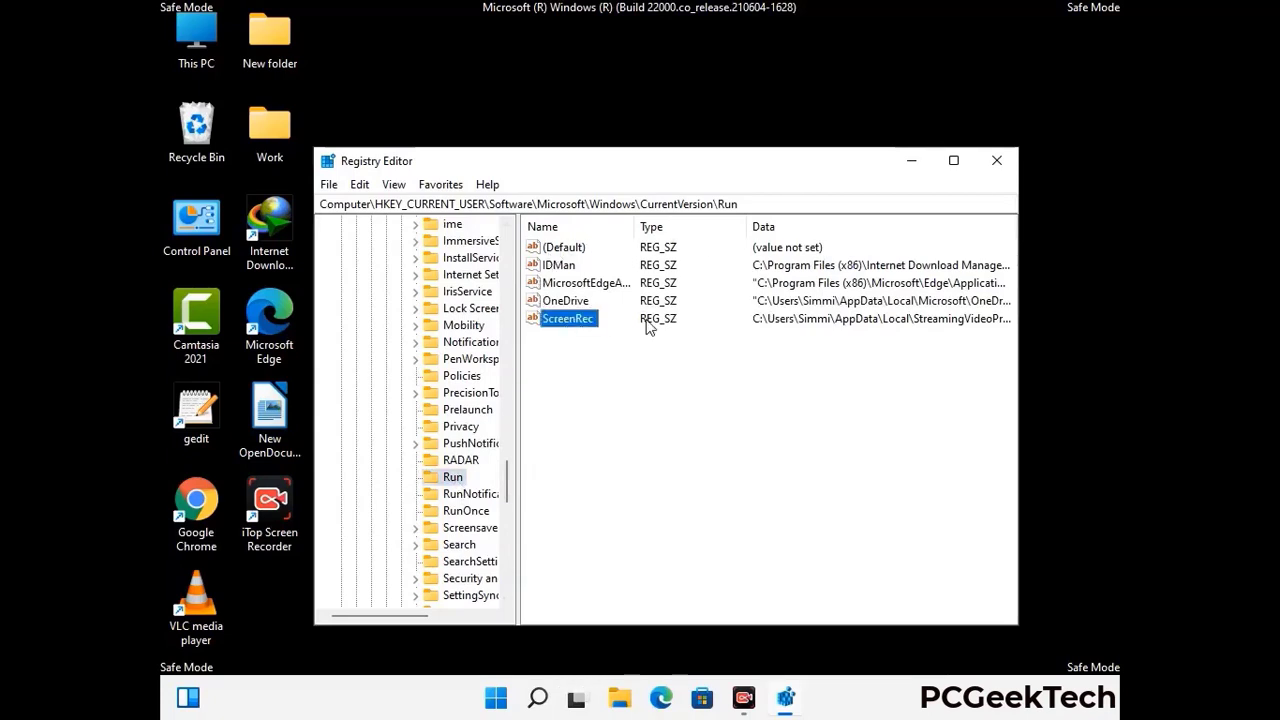
{"action": "left_click", "coordinate": [572, 322]}
{"action": "key", "text": "Return"}
{"action": "right_click", "coordinate": [578, 326]}
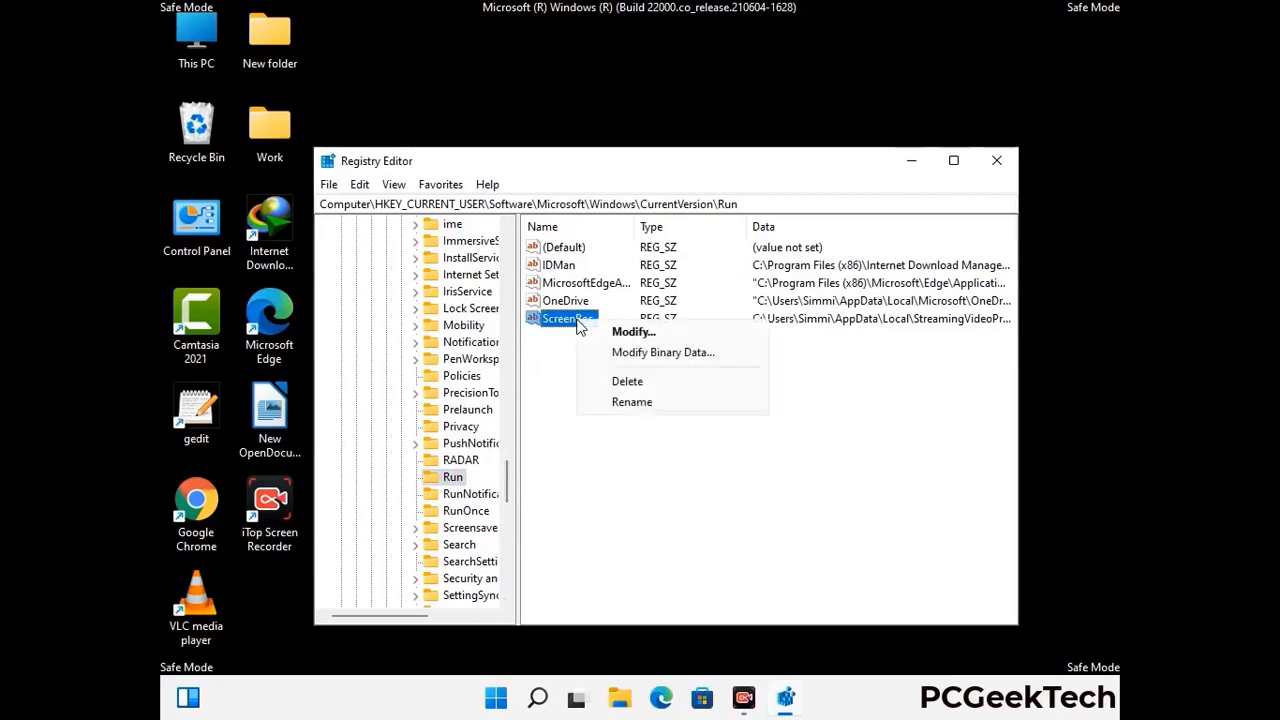
{"action": "left_click", "coordinate": [614, 381]}
{"action": "left_click", "coordinate": [781, 348]}
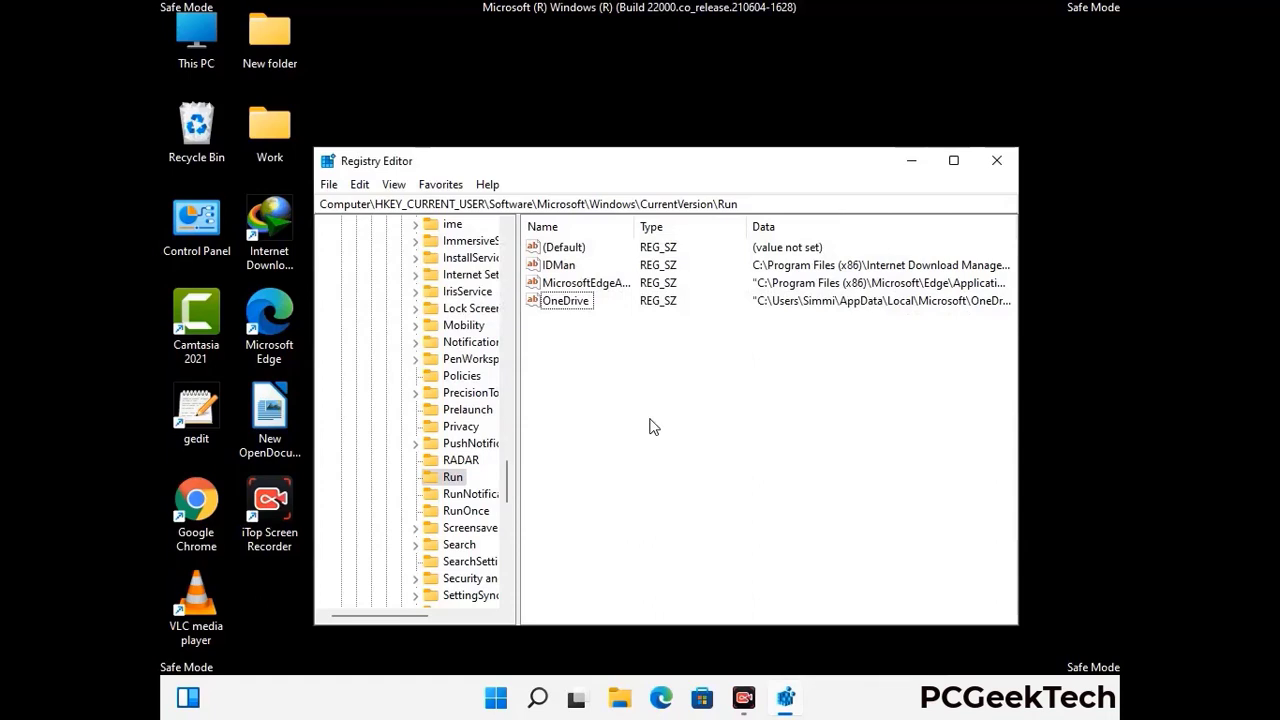
Search the registry for 'Virus Nam', stop the search, and close Registry Editor
{"action": "key", "text": "ctrl+f"}
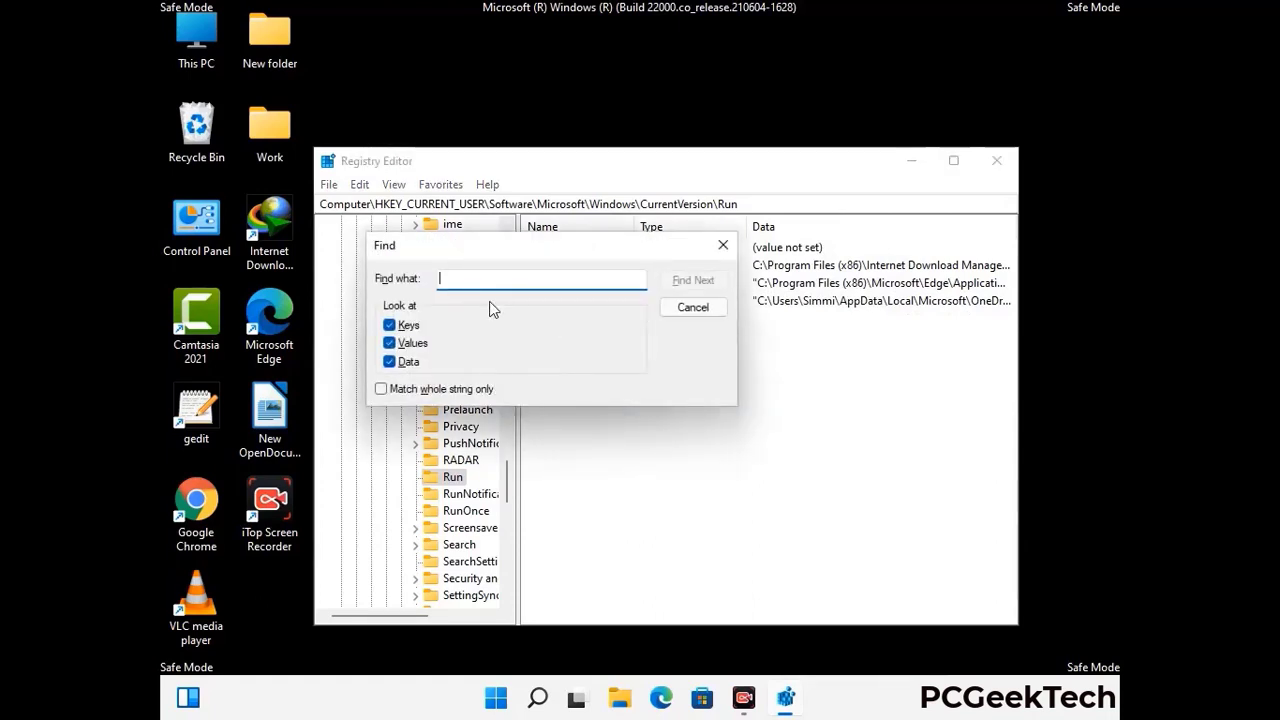
{"action": "type", "text": "Virus Name"}
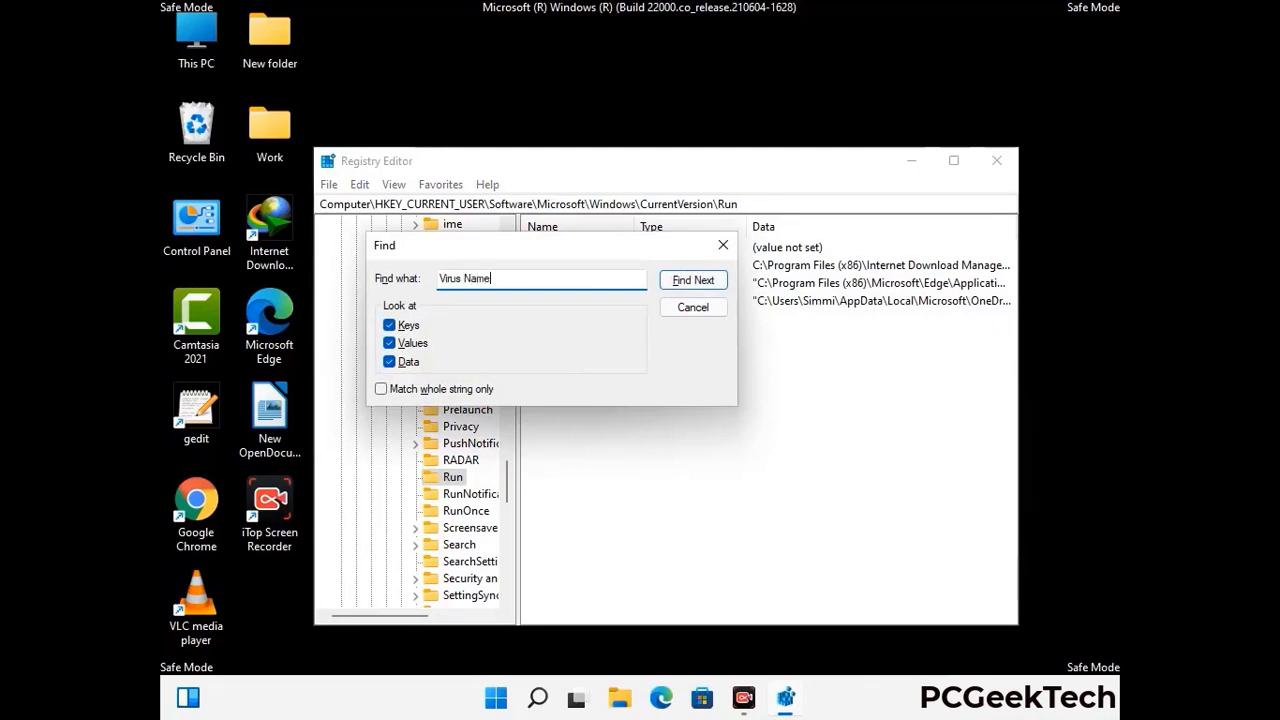
{"action": "left_click", "coordinate": [678, 284]}
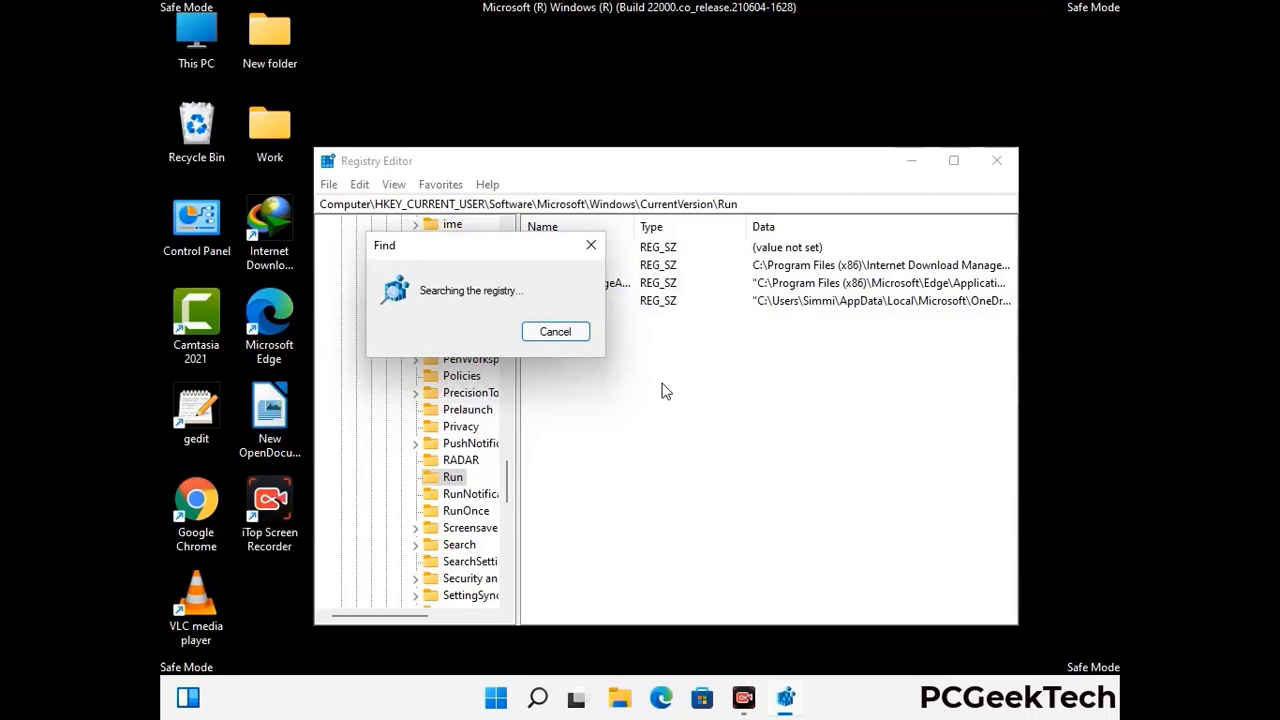
{"action": "left_click", "coordinate": [599, 247]}
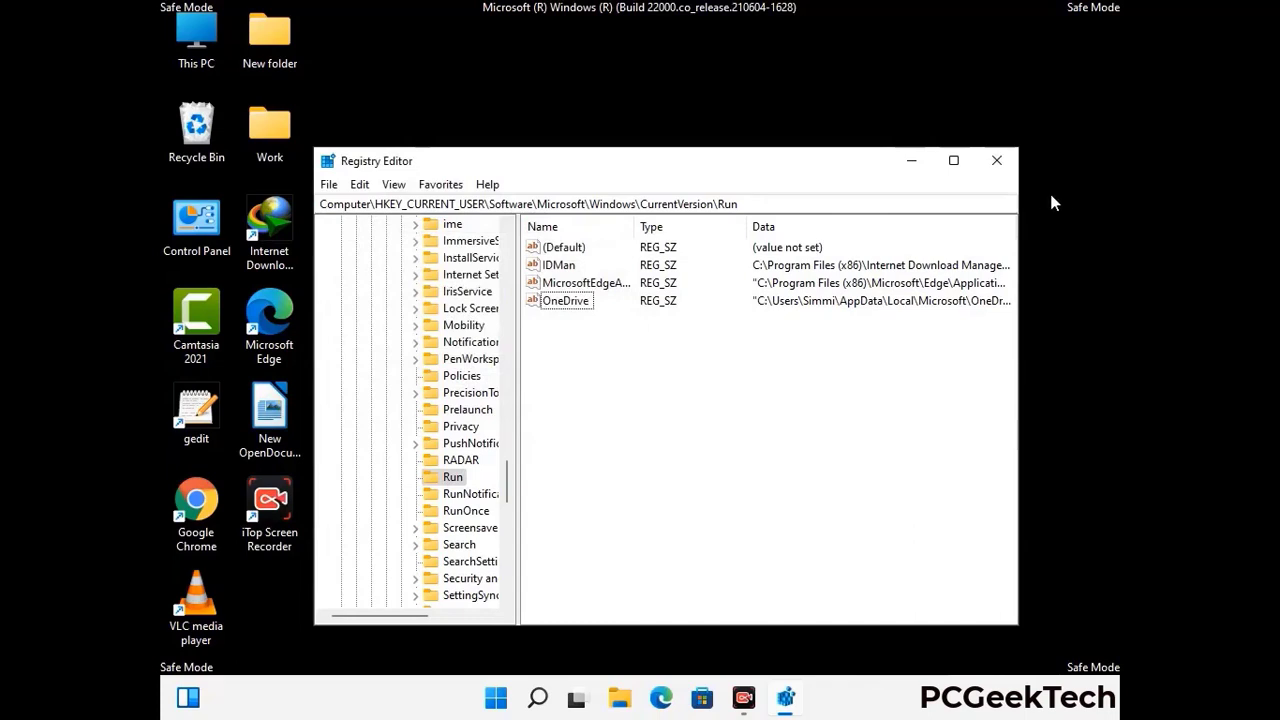
{"action": "left_click", "coordinate": [997, 163]}
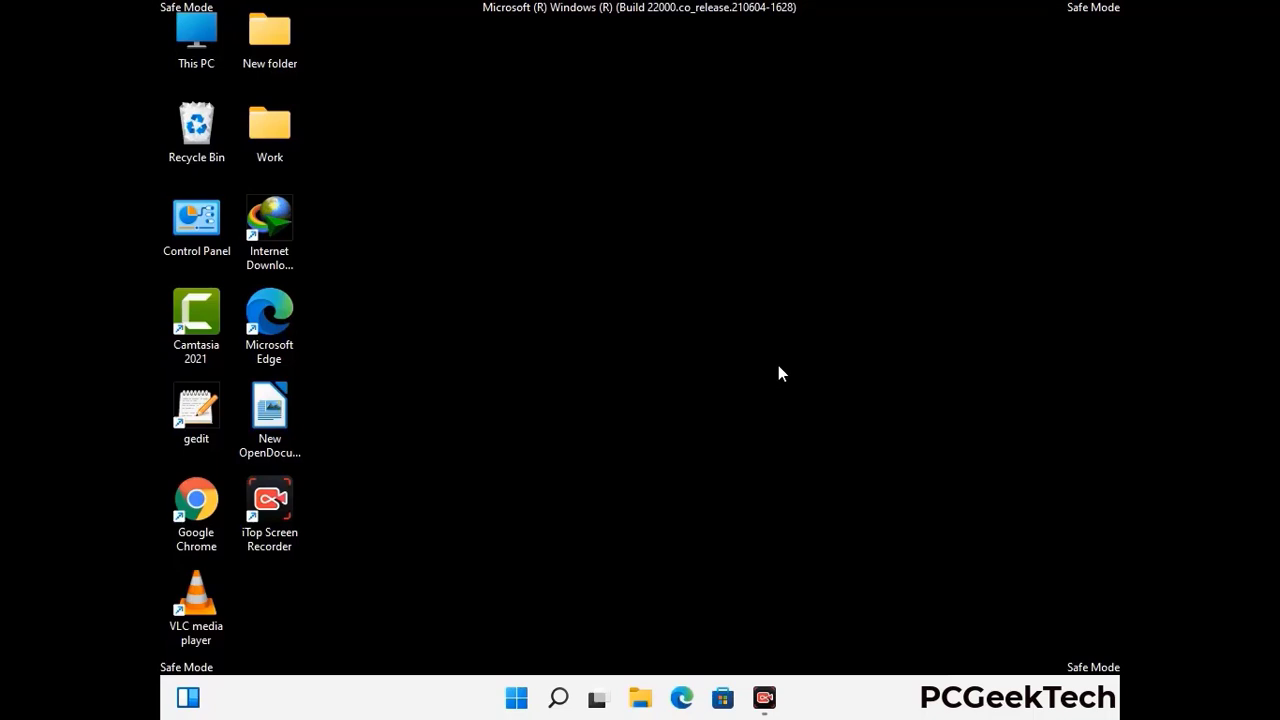
Launch msconfig from the Run prompt and untick Safe boot on the Boot tab
{"action": "key", "text": "super+r"}
{"action": "left_click_drag", "start_coordinate": [371, 463], "coordinate": [654, 198]}
{"action": "type", "text": "ms"}
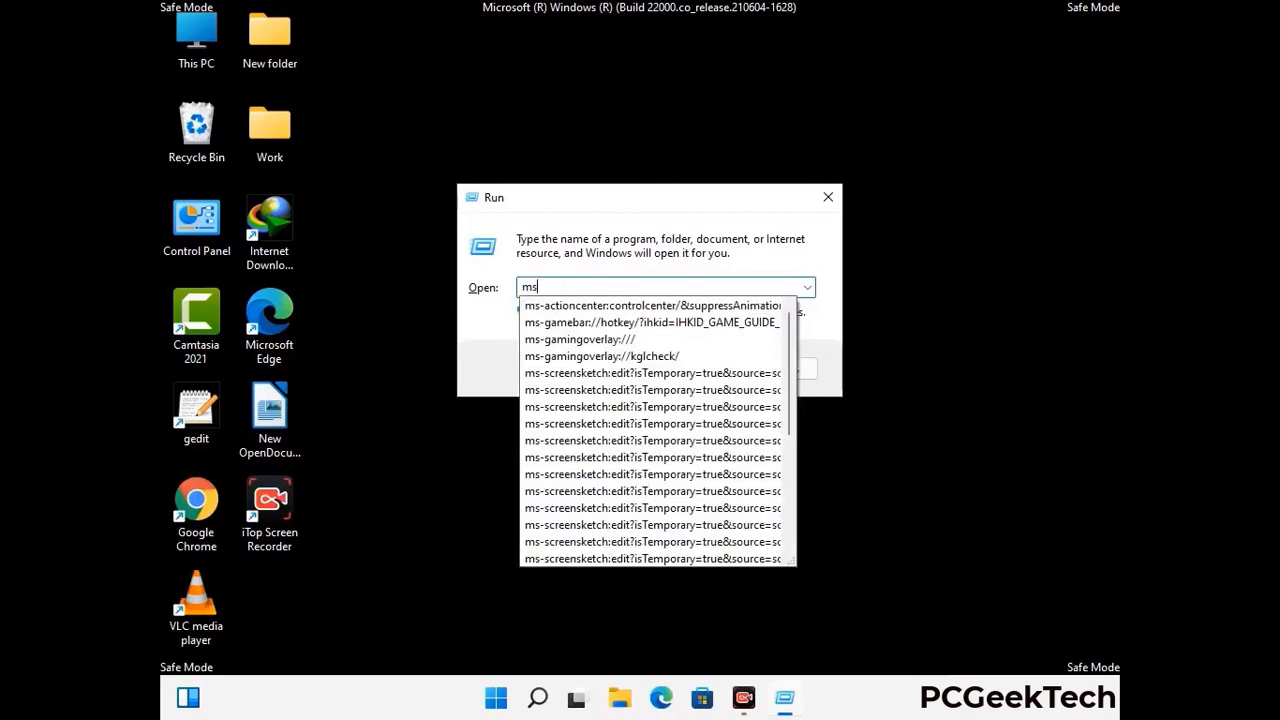
{"action": "type", "text": "config"}
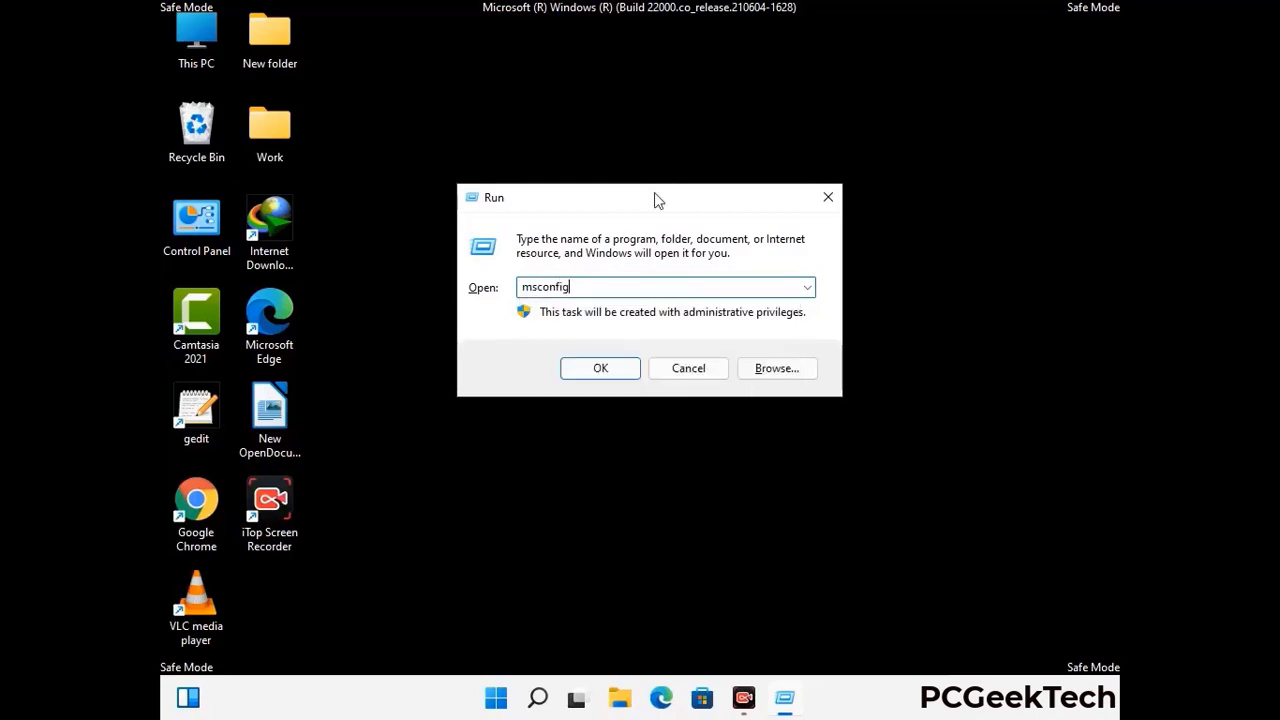
{"action": "left_click", "coordinate": [593, 368]}
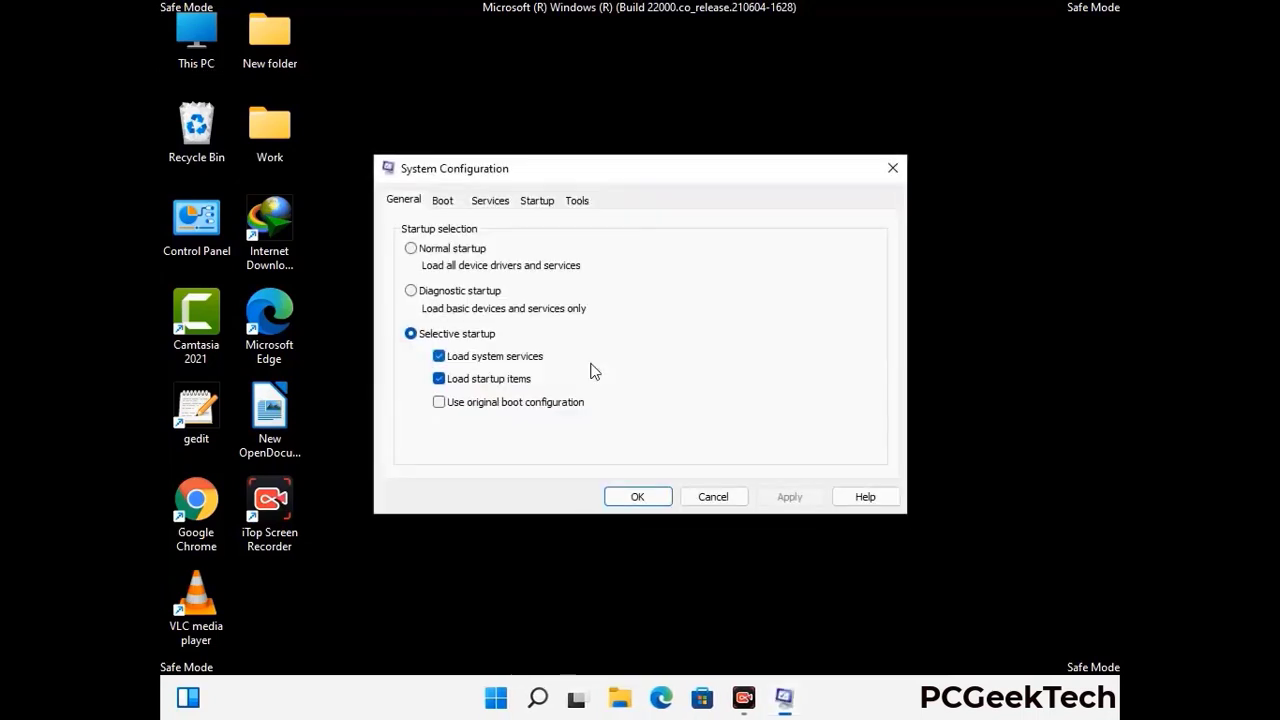
{"action": "left_click", "coordinate": [442, 200]}
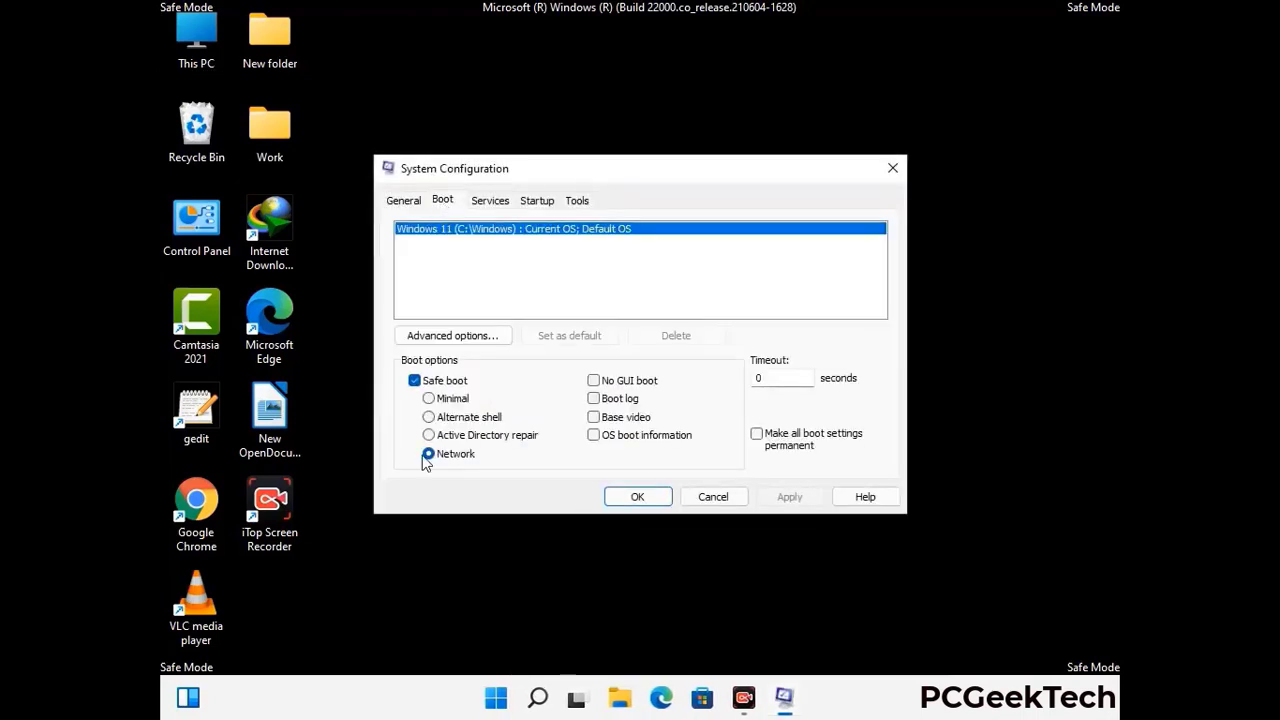
{"action": "left_click", "coordinate": [414, 381]}
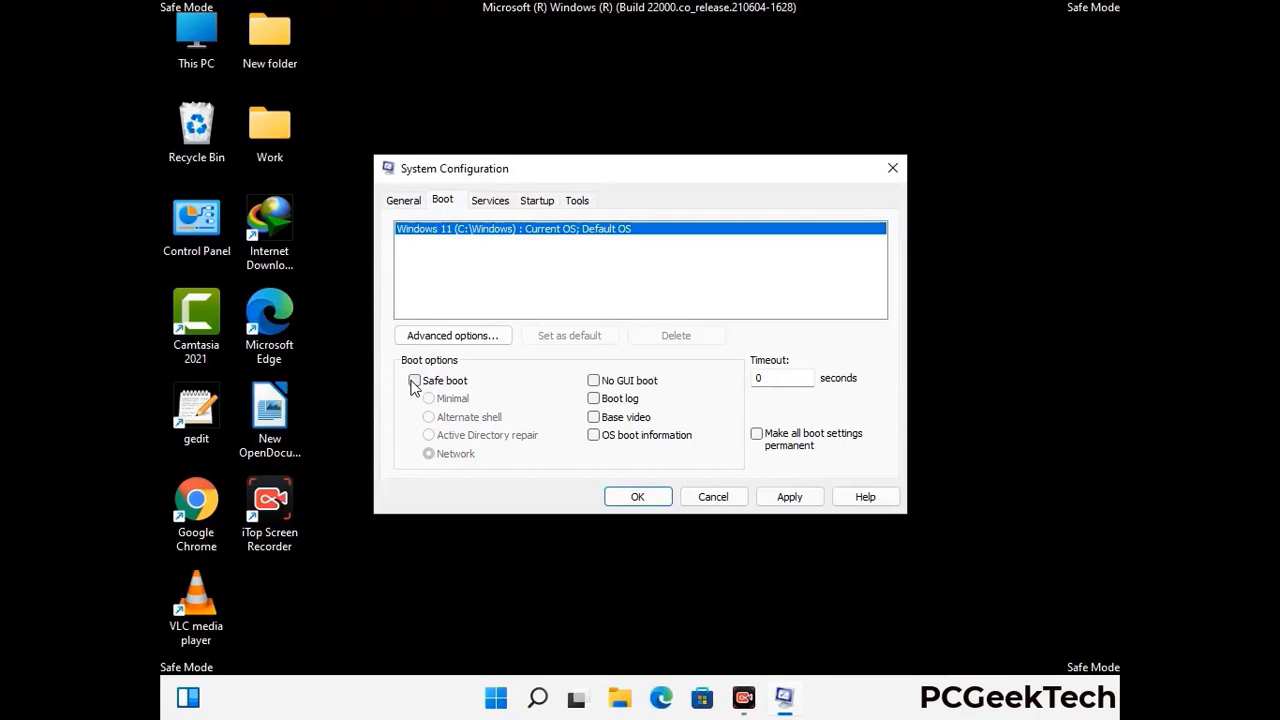